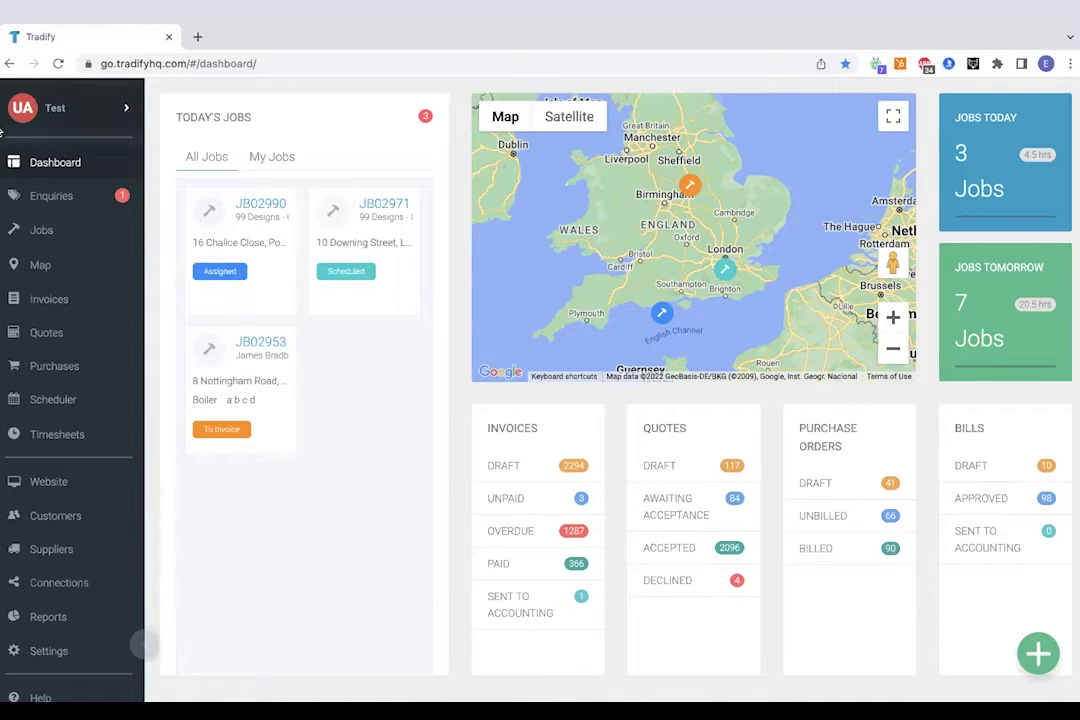
Open the Enquiries list, check the Done tab, and return to the single To Do enquiry.
{"action": "left_click", "coordinate": [61, 202]}
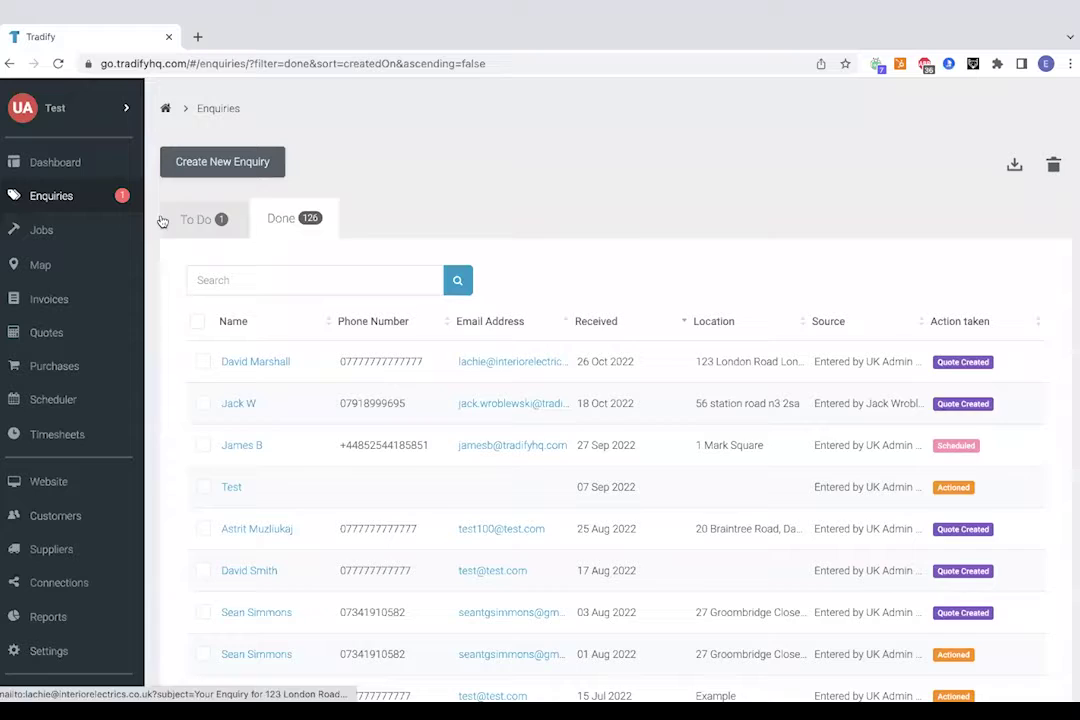
{"action": "left_click", "coordinate": [192, 219]}
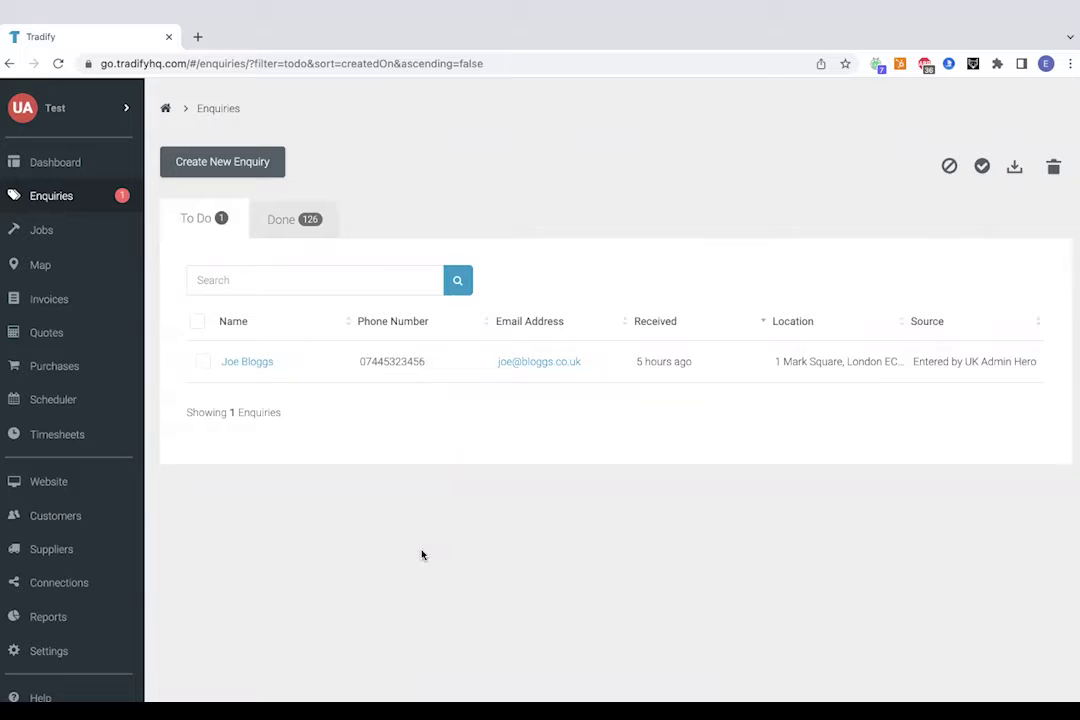
{"action": "left_click", "coordinate": [278, 222]}
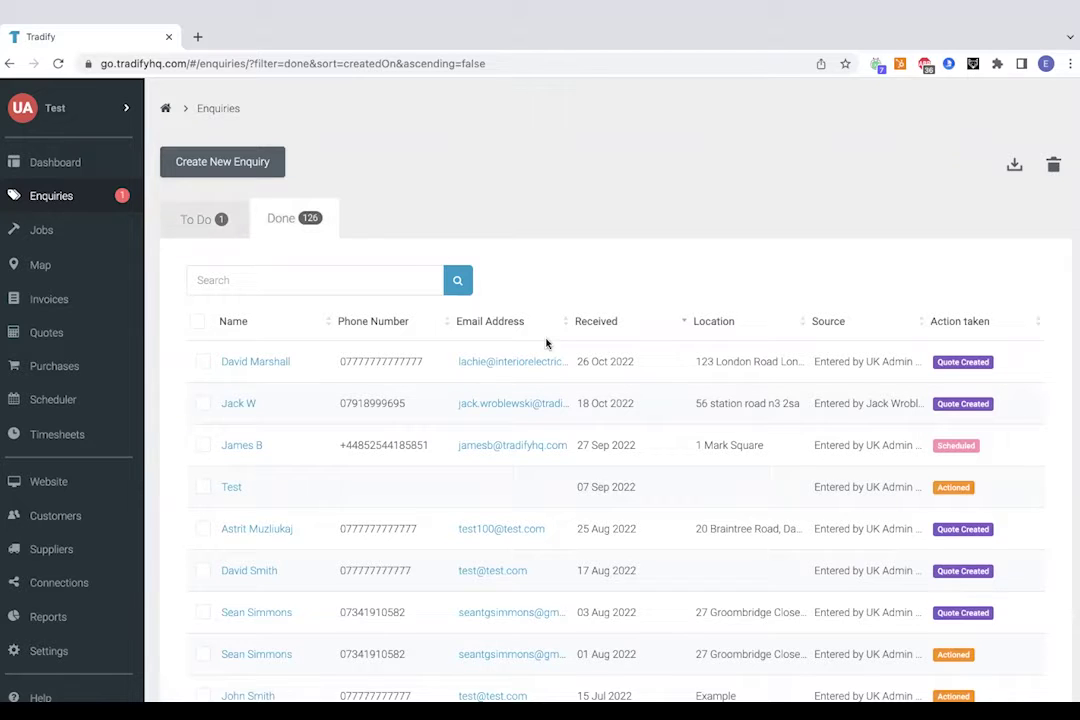
{"action": "scroll", "coordinate": [546, 343], "scroll_direction": "down", "scroll_amount": 5}
{"action": "scroll", "coordinate": [546, 343], "scroll_direction": "up", "scroll_amount": 5}
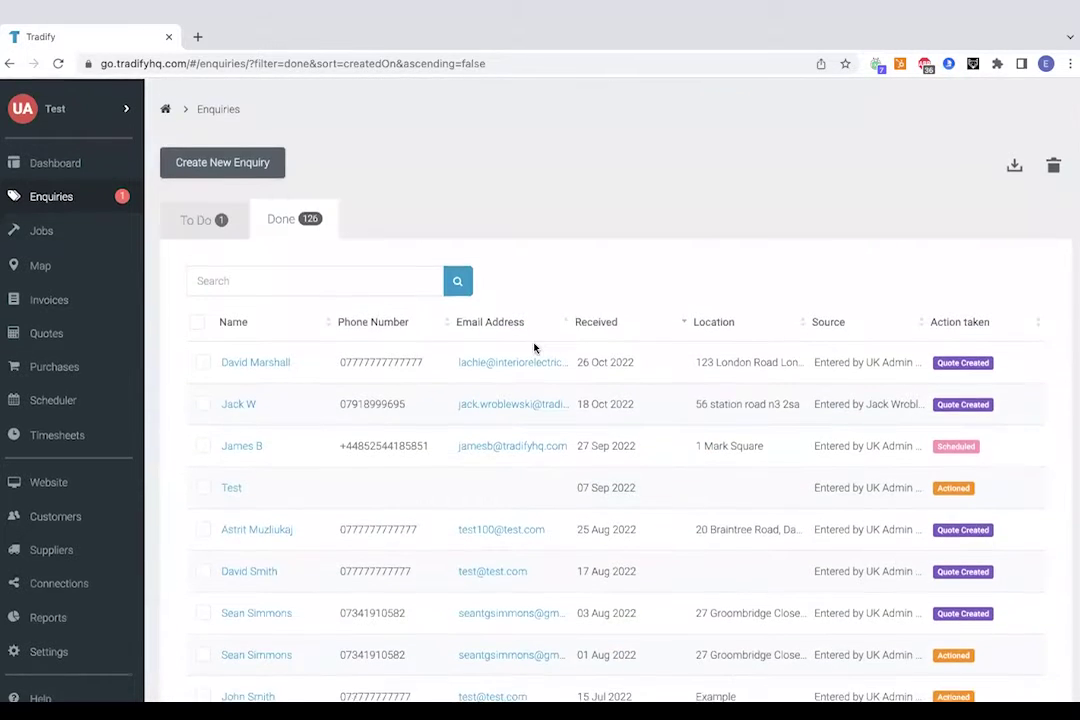
{"action": "left_click", "coordinate": [196, 233]}
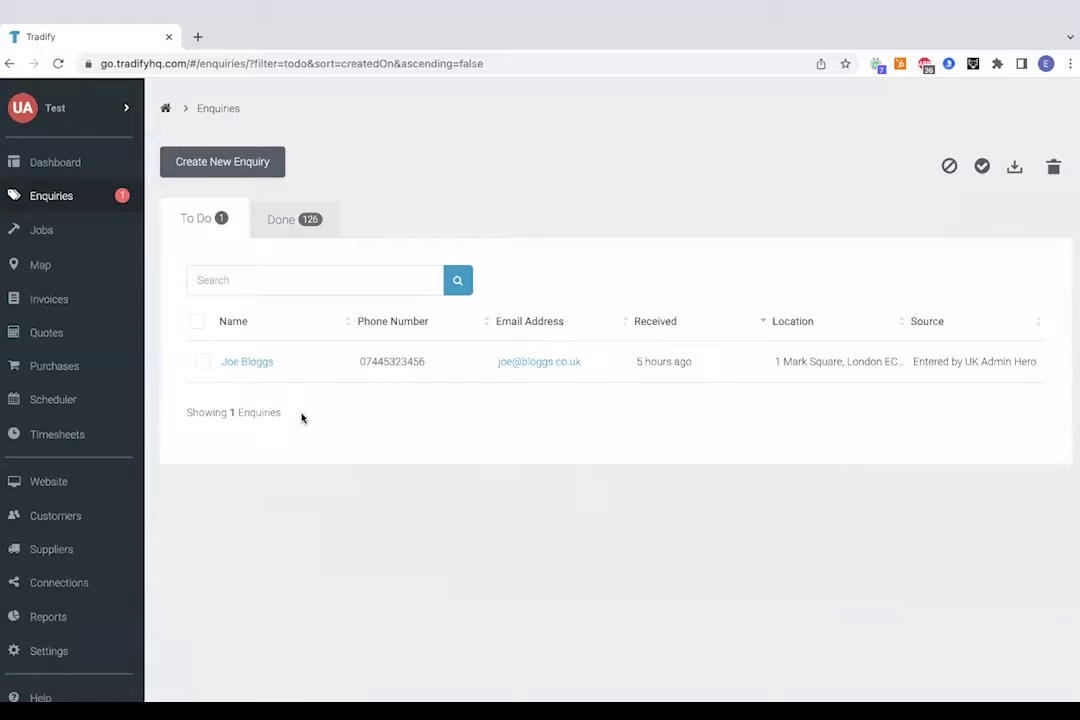
Open the Mark Square enquiry ENQ00138 and copy it to a new quote.
{"action": "left_click", "coordinate": [243, 364]}
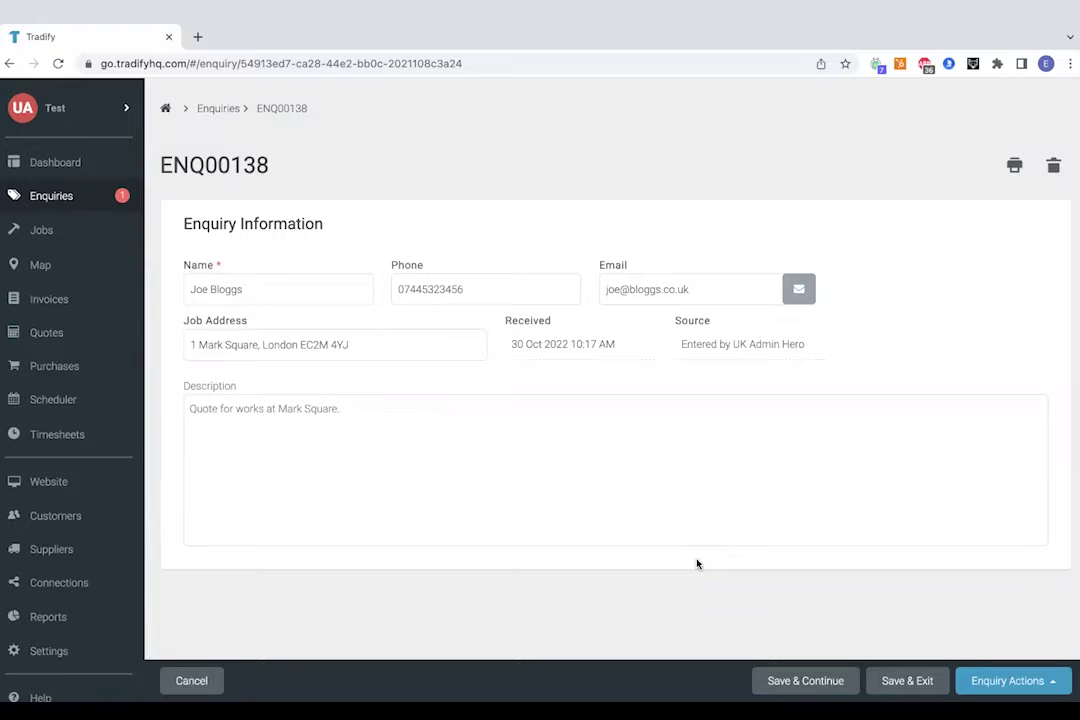
{"action": "left_click", "coordinate": [1018, 681]}
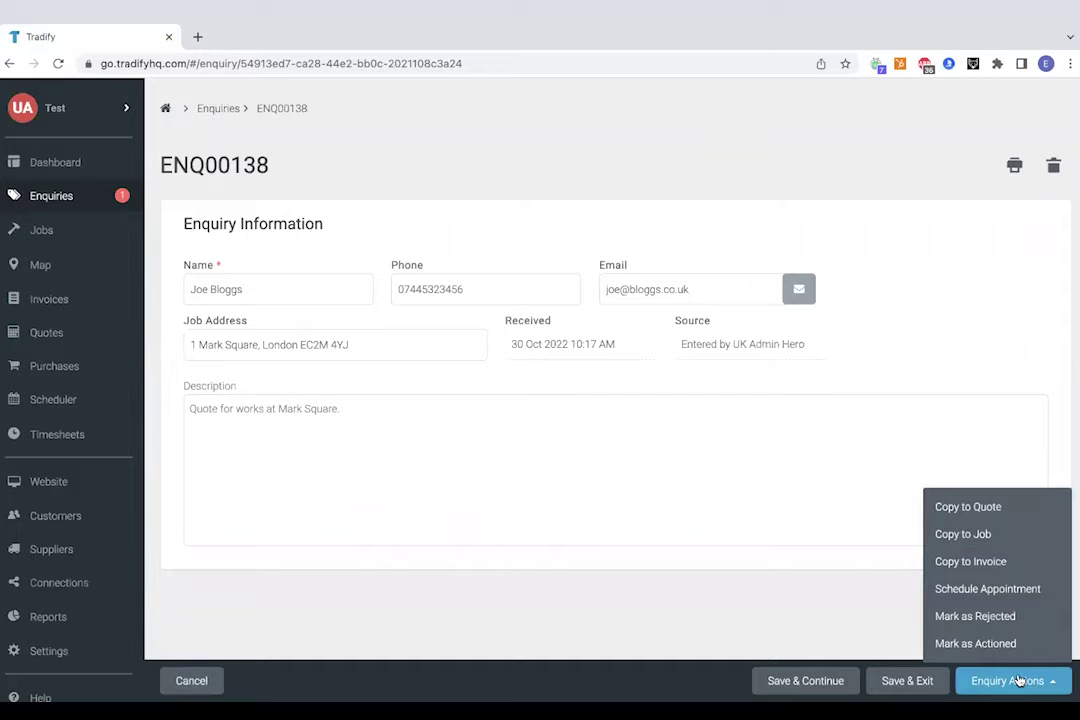
{"action": "left_click", "coordinate": [984, 515]}
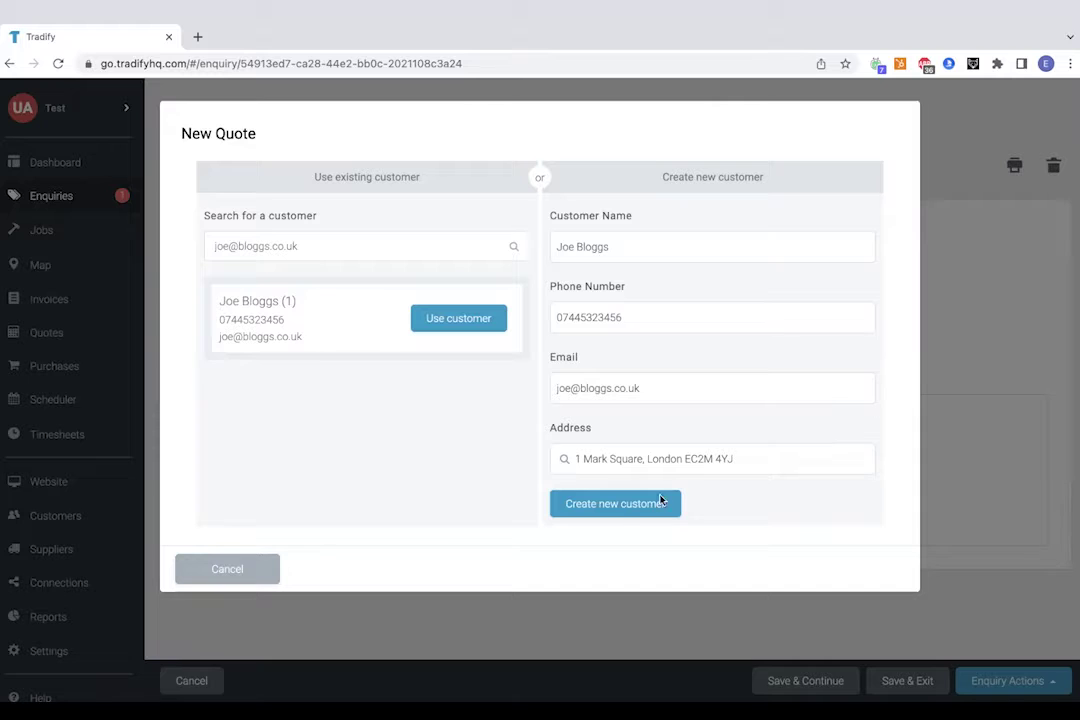
Create a new customer from the enquiry details to start the draft quote.
{"action": "left_click", "coordinate": [591, 509]}
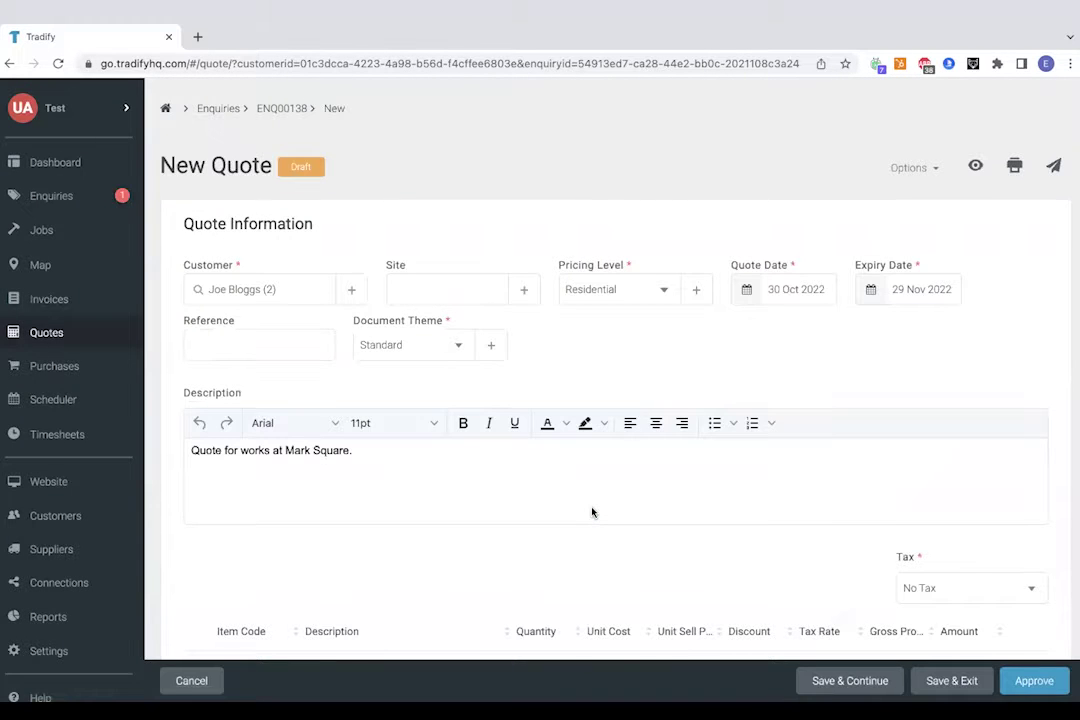
{"action": "scroll", "coordinate": [591, 512], "scroll_direction": "down", "scroll_amount": 1}
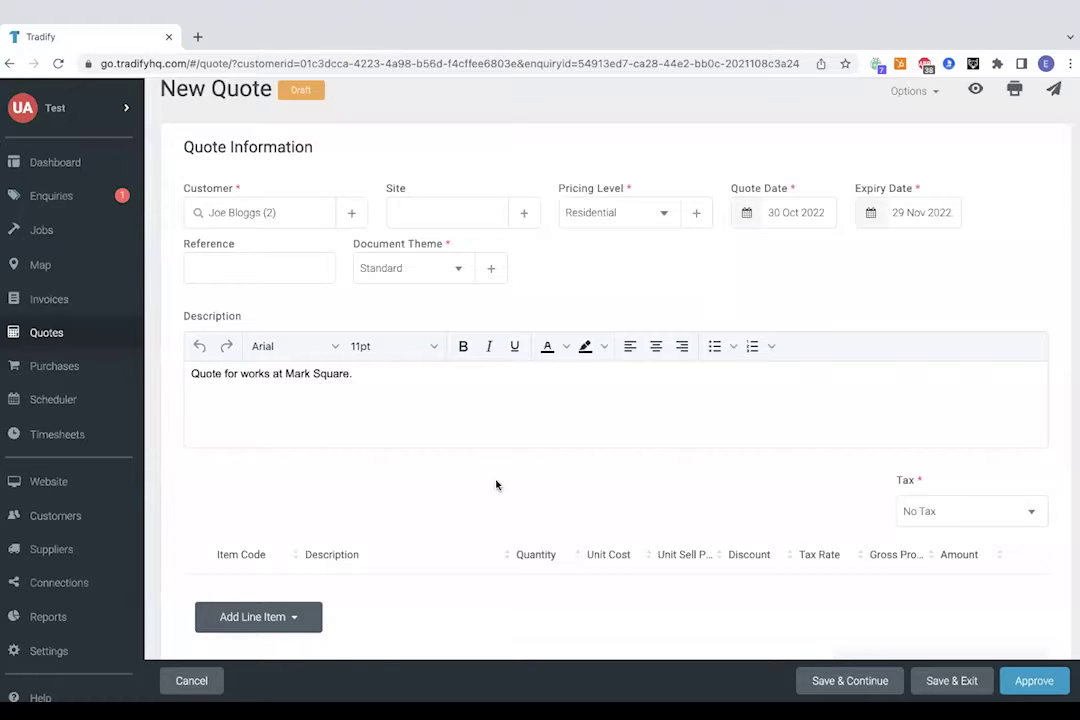
{"action": "scroll", "coordinate": [500, 482], "scroll_direction": "down", "scroll_amount": 3}
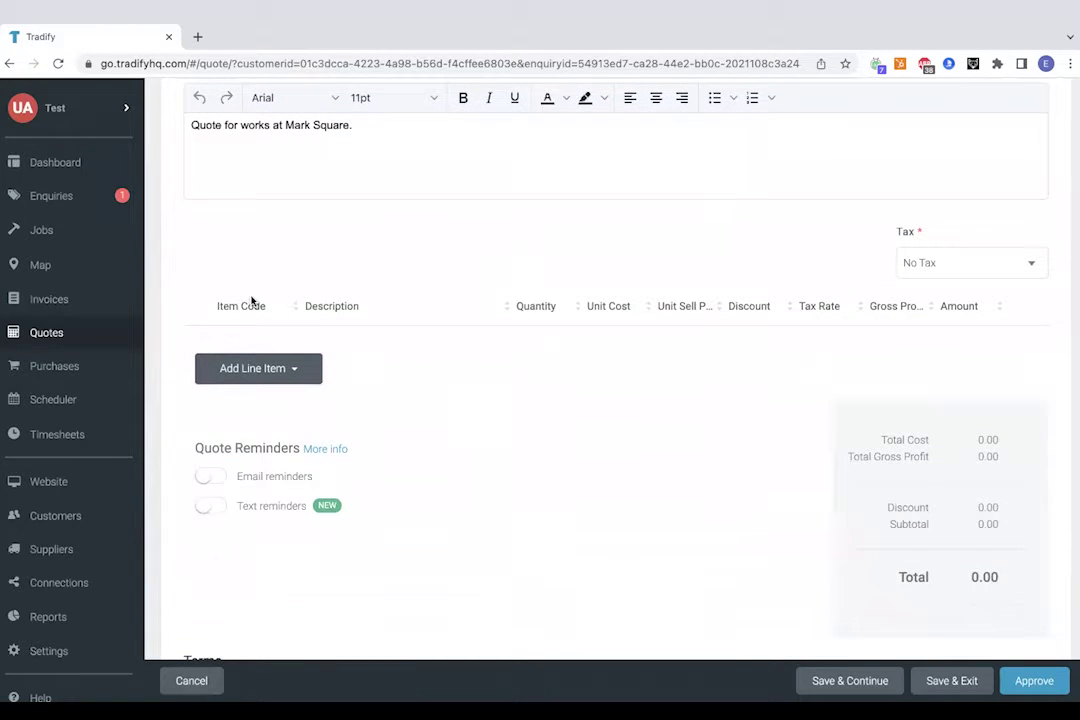
Add a Standard-rate Labour time line of quantity 10, totalling 250.00.
{"action": "left_click", "coordinate": [256, 368]}
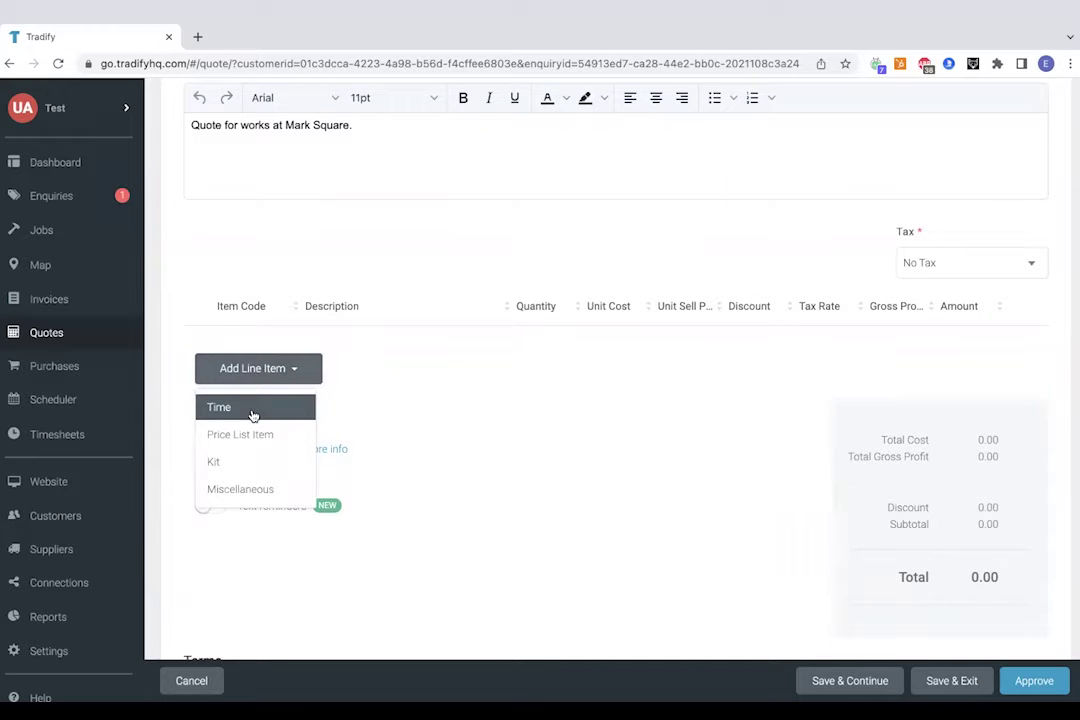
{"action": "left_click", "coordinate": [253, 410]}
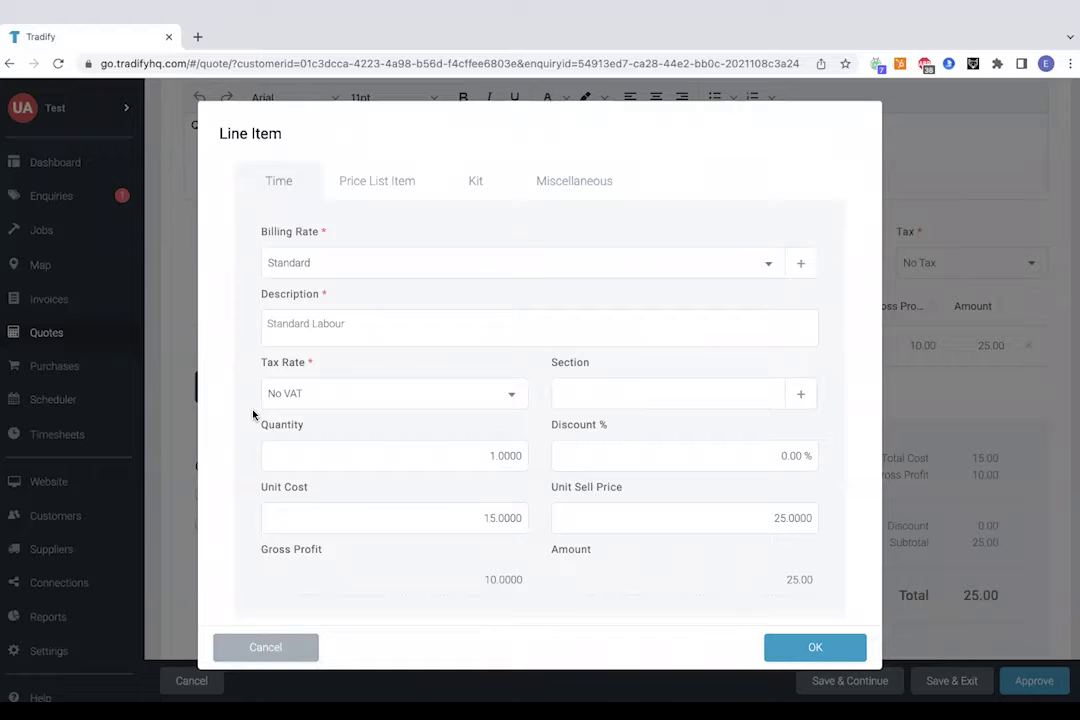
{"action": "left_click", "coordinate": [767, 273]}
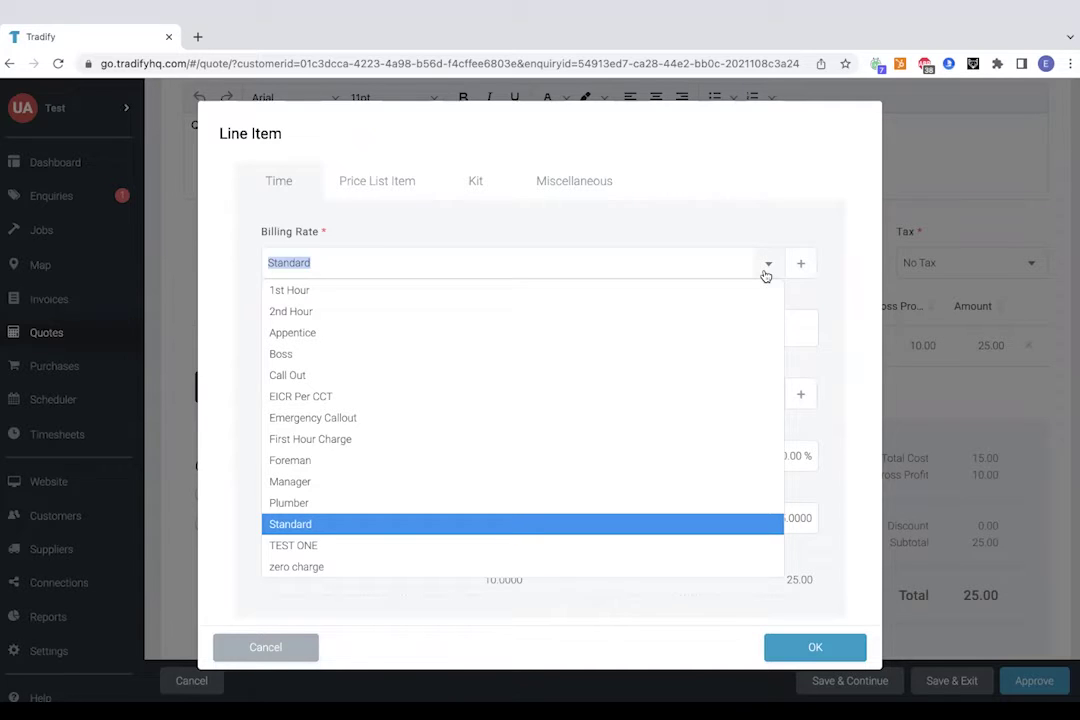
{"action": "left_click", "coordinate": [767, 209]}
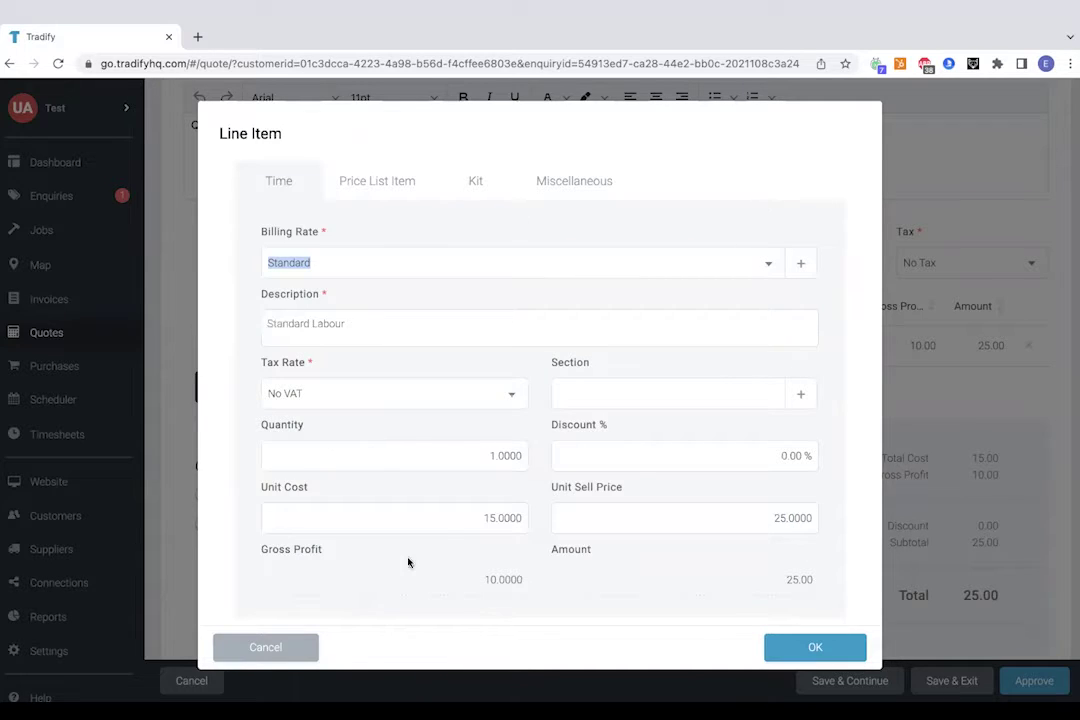
{"action": "left_click", "coordinate": [492, 456]}
{"action": "type", "text": "0"}
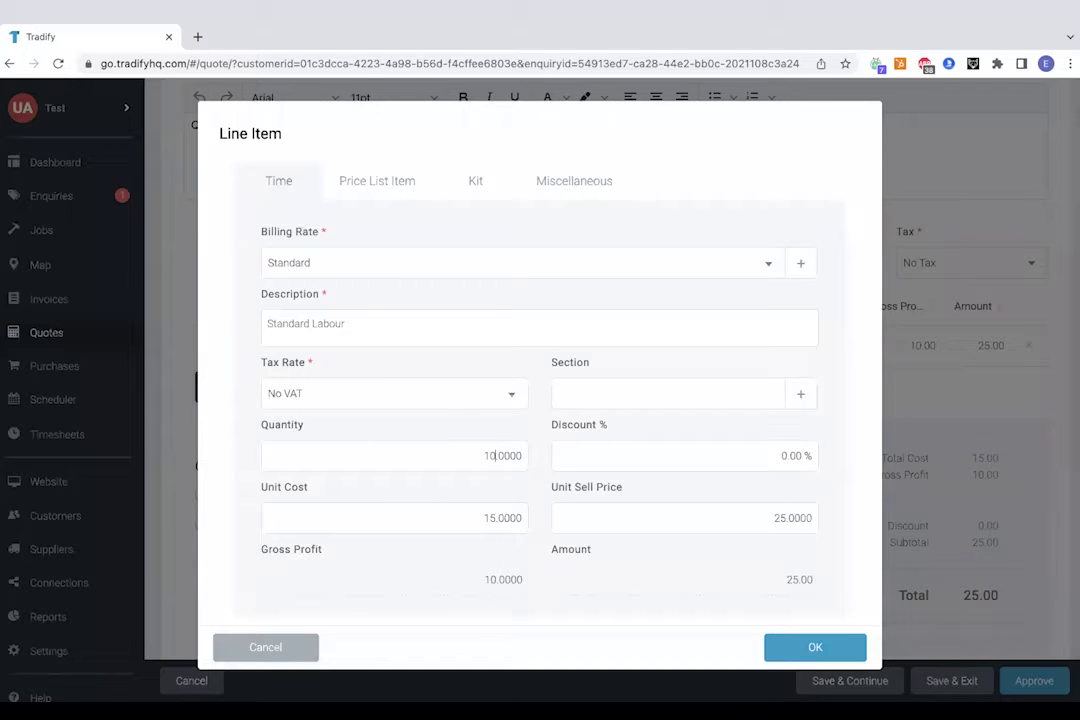
{"action": "left_click", "coordinate": [812, 648]}
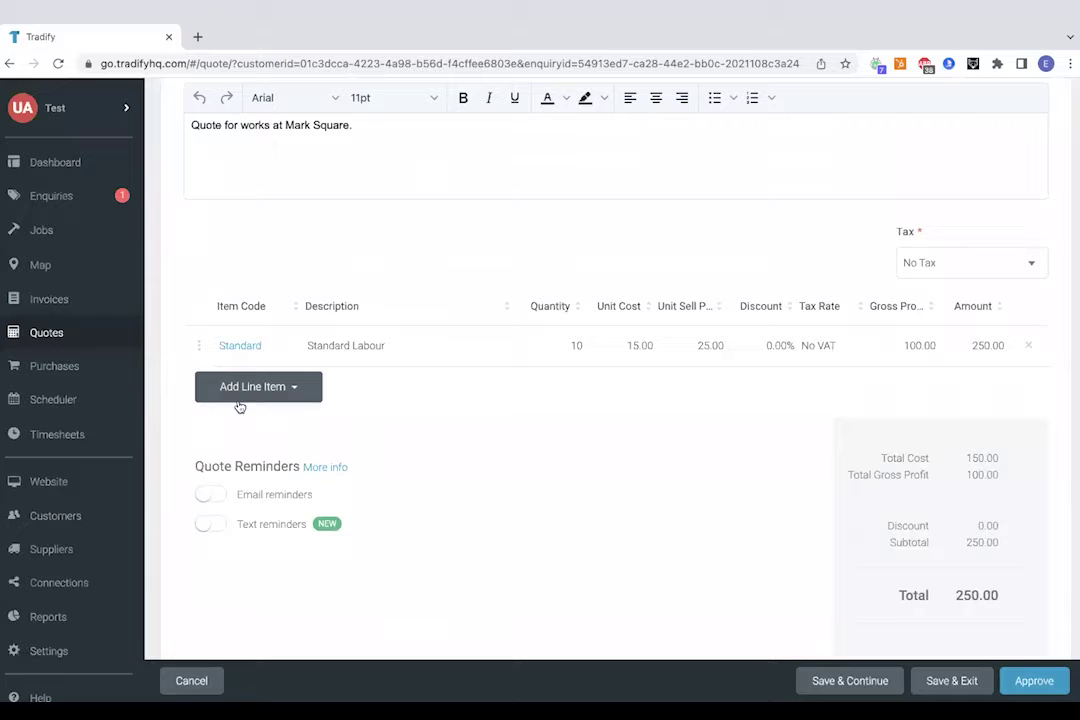
Add price list item .52CTRUW (.5mm 2 core trurip white) at quantity 1 to the quote.
{"action": "left_click", "coordinate": [263, 386]}
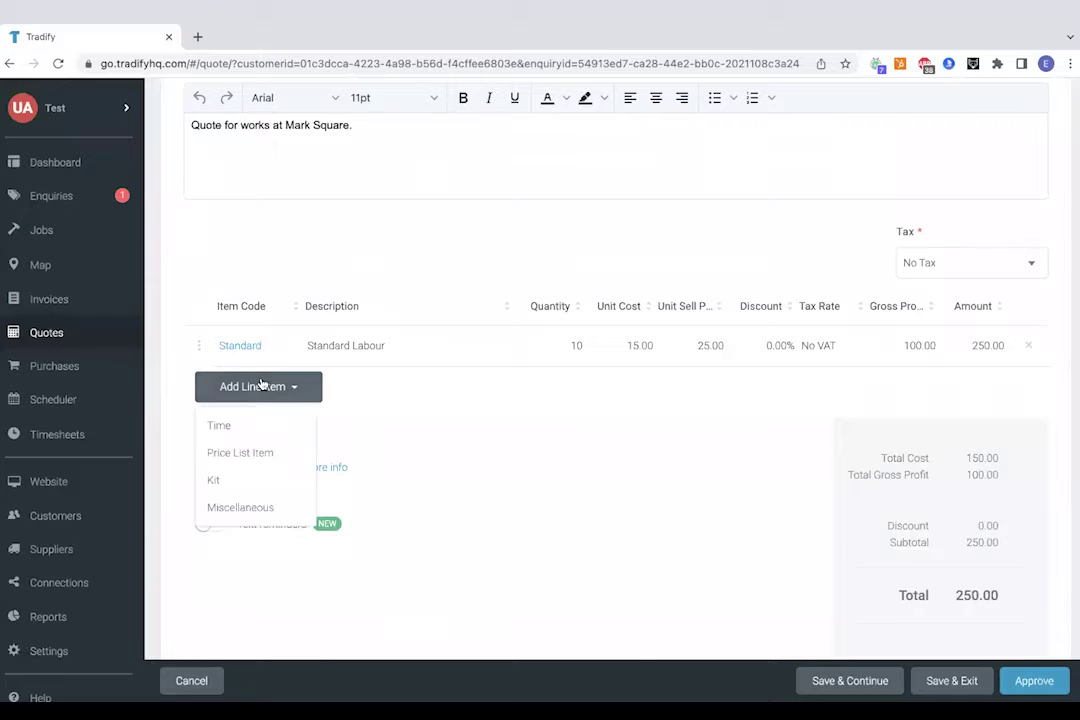
{"action": "left_click", "coordinate": [256, 453]}
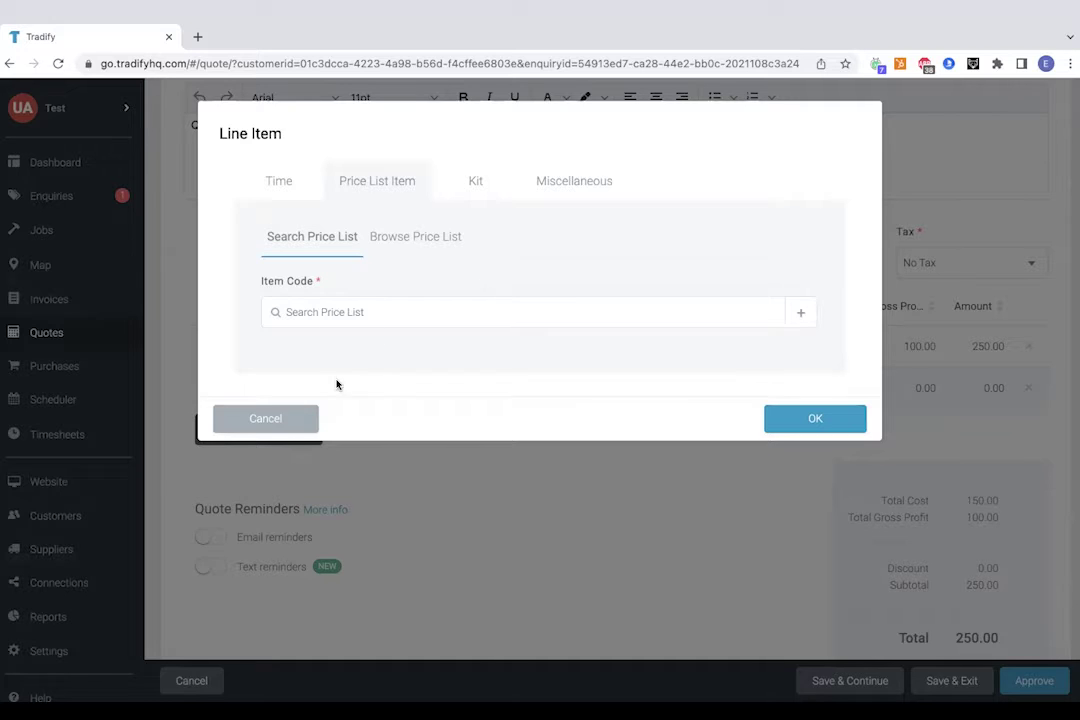
{"action": "left_click", "coordinate": [386, 311]}
{"action": "type", "text": "w"}
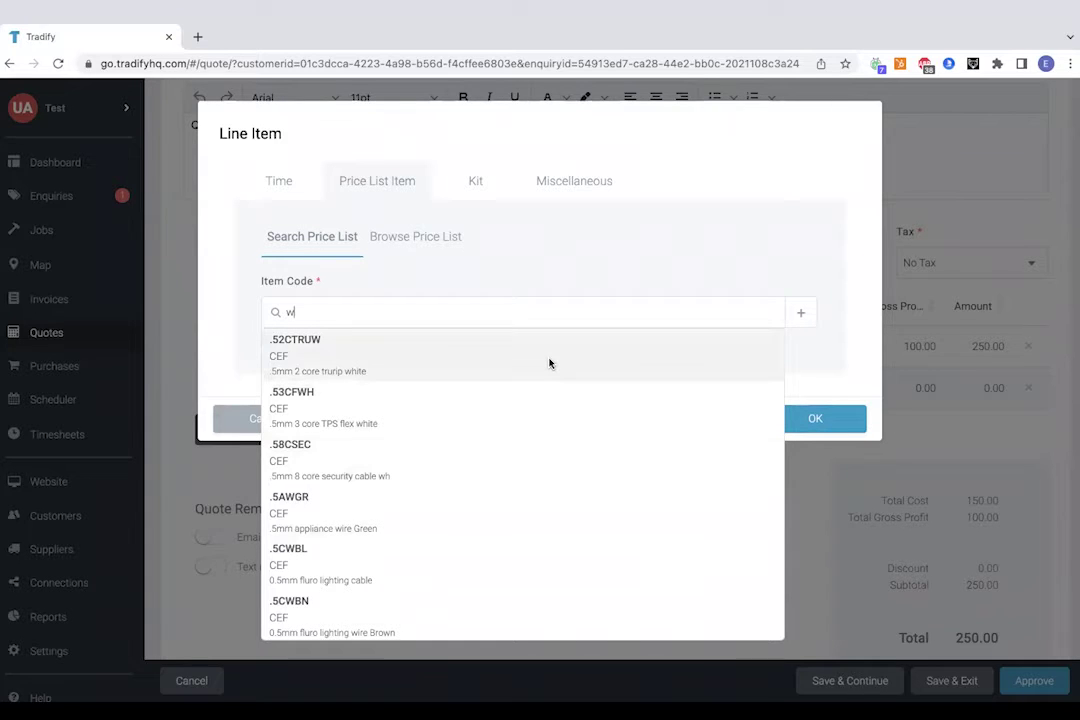
{"action": "left_click", "coordinate": [549, 363]}
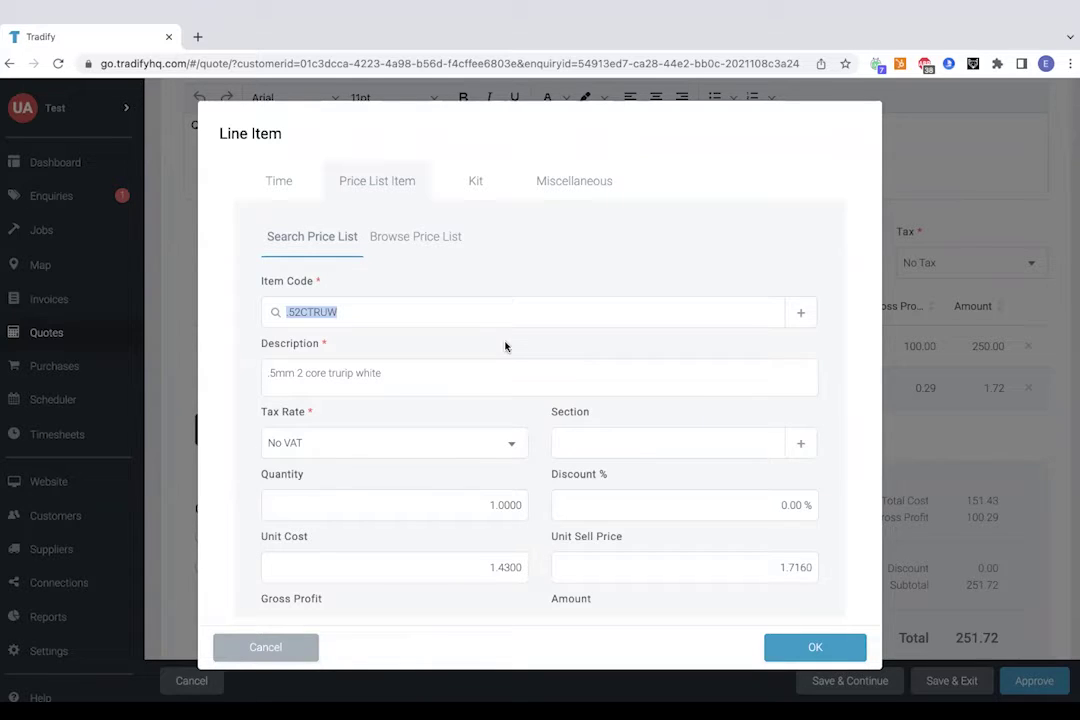
{"action": "left_click", "coordinate": [821, 652]}
{"action": "left_click", "coordinate": [815, 648]}
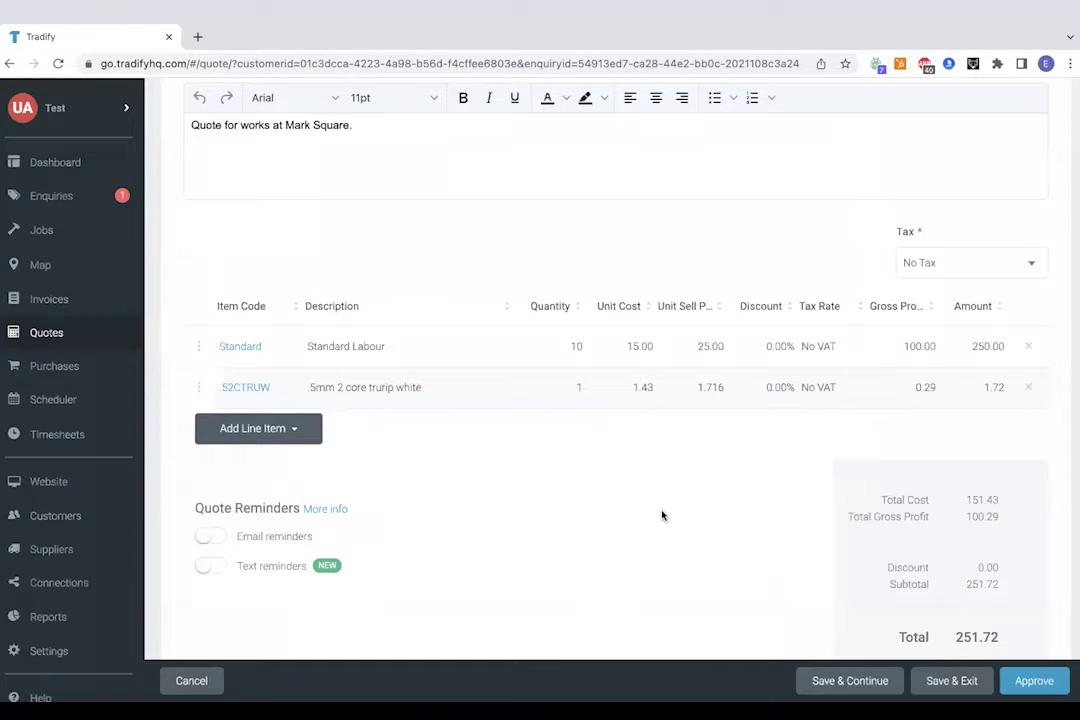
Add the Lewden 2 way RCD IP55 Consumer Unit kit at 114.25 and inspect its components.
{"action": "left_click", "coordinate": [241, 432]}
{"action": "left_click", "coordinate": [253, 516]}
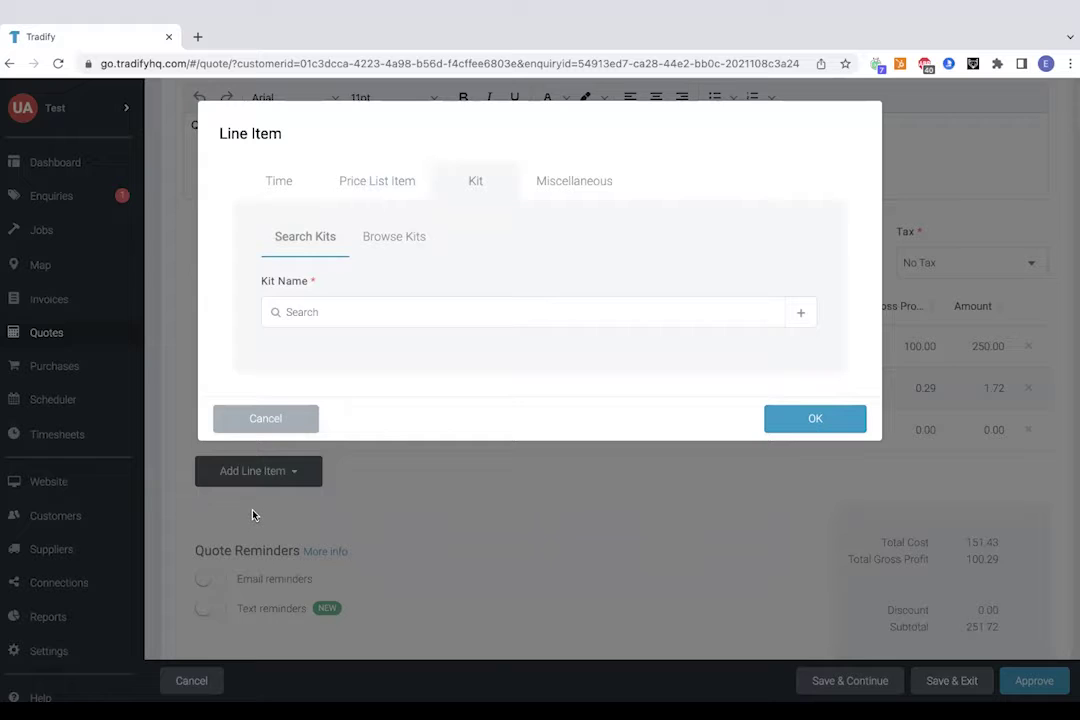
{"action": "left_click", "coordinate": [330, 312]}
{"action": "type", "text": "cons"}
{"action": "left_click", "coordinate": [400, 345]}
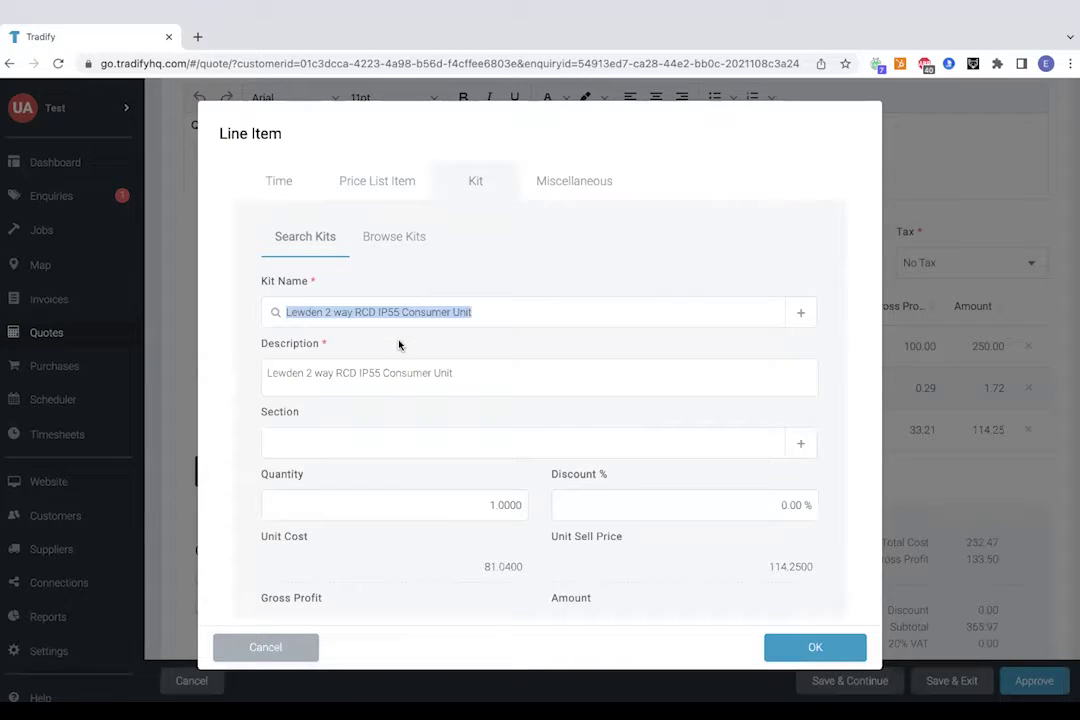
{"action": "left_click", "coordinate": [816, 648]}
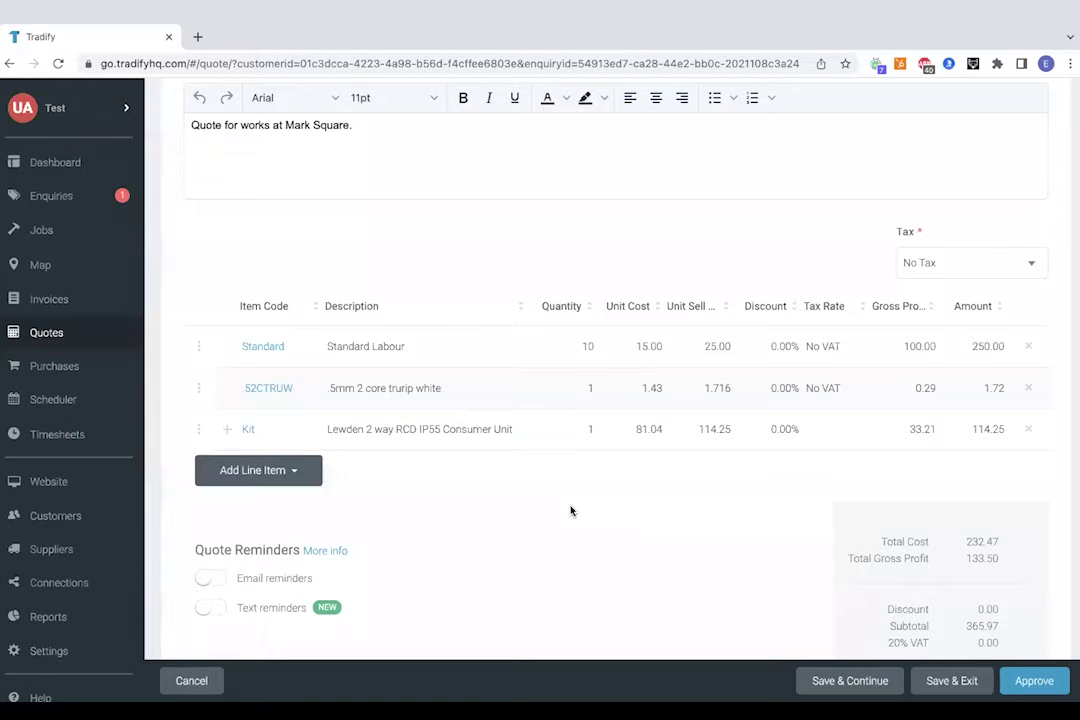
{"action": "left_click", "coordinate": [227, 429]}
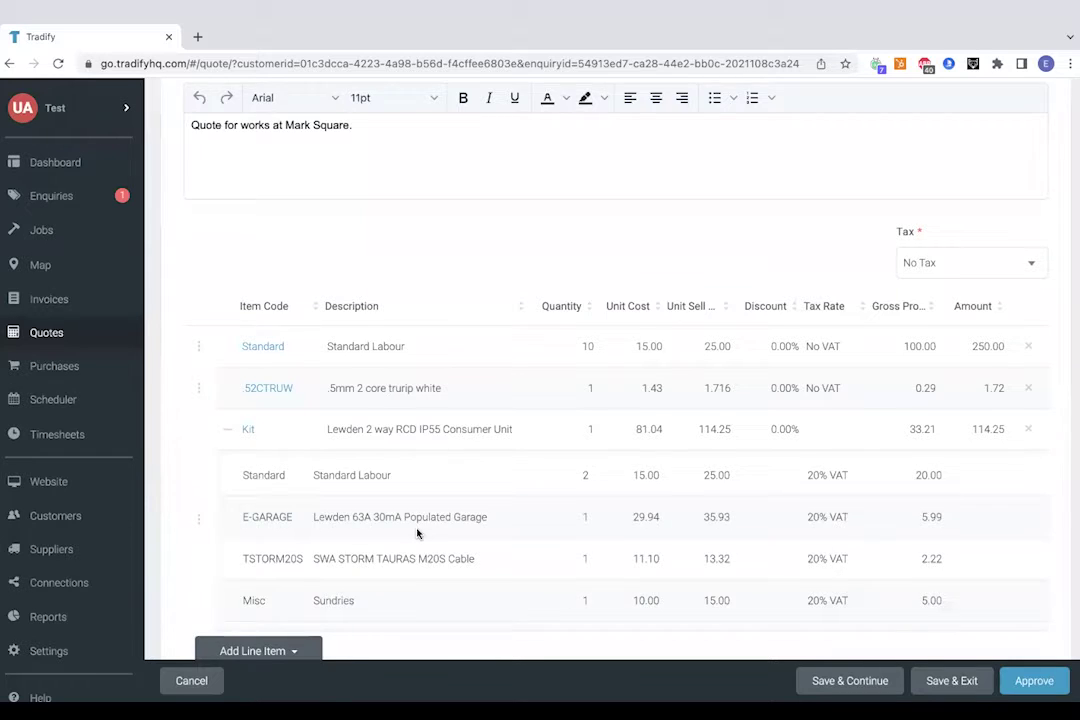
{"action": "scroll", "coordinate": [418, 533], "scroll_direction": "down", "scroll_amount": 1}
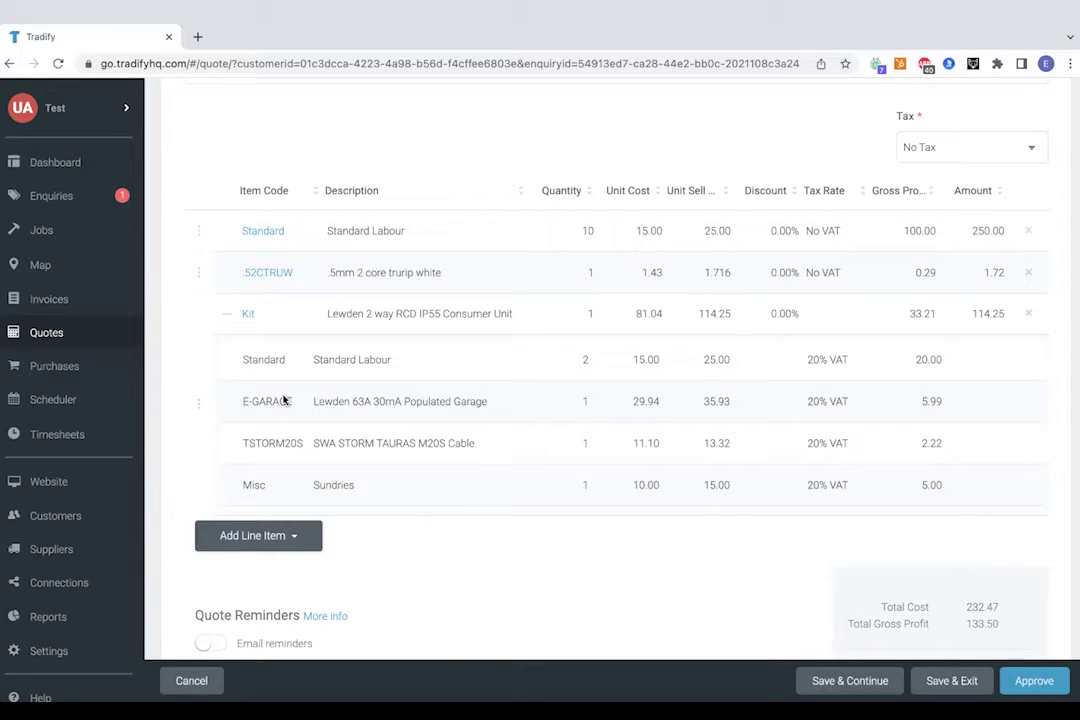
{"action": "left_click", "coordinate": [225, 318]}
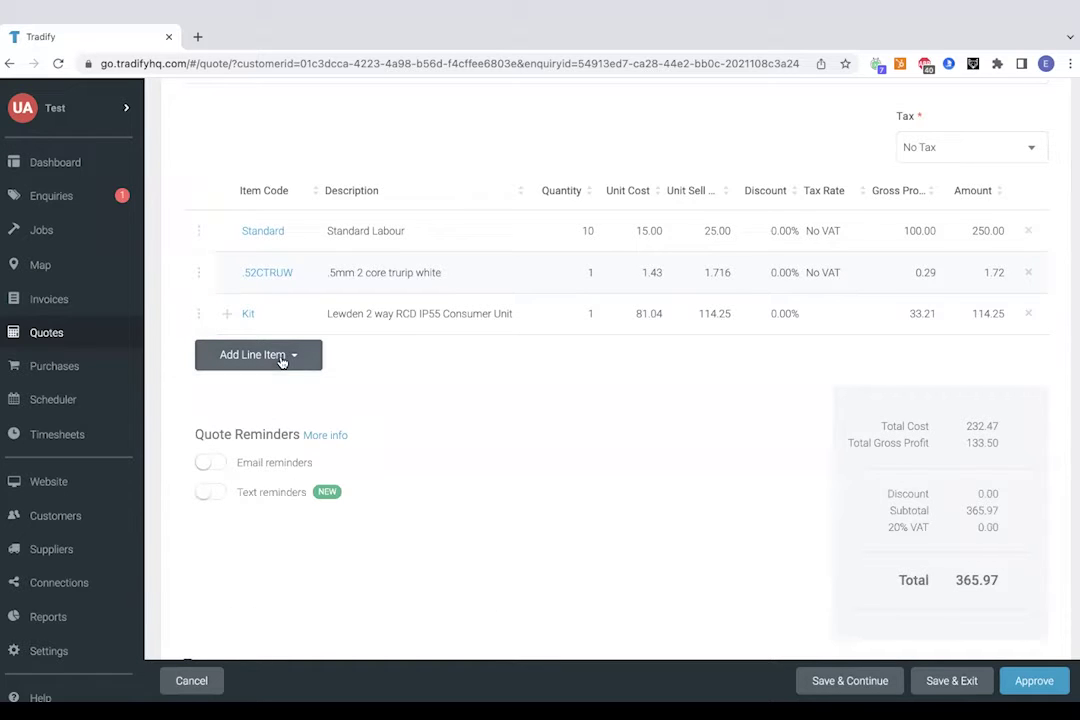
Add a miscellaneous 'Materials and Labour' line priced at 1,000.00.
{"action": "left_click", "coordinate": [288, 352]}
{"action": "left_click", "coordinate": [252, 478]}
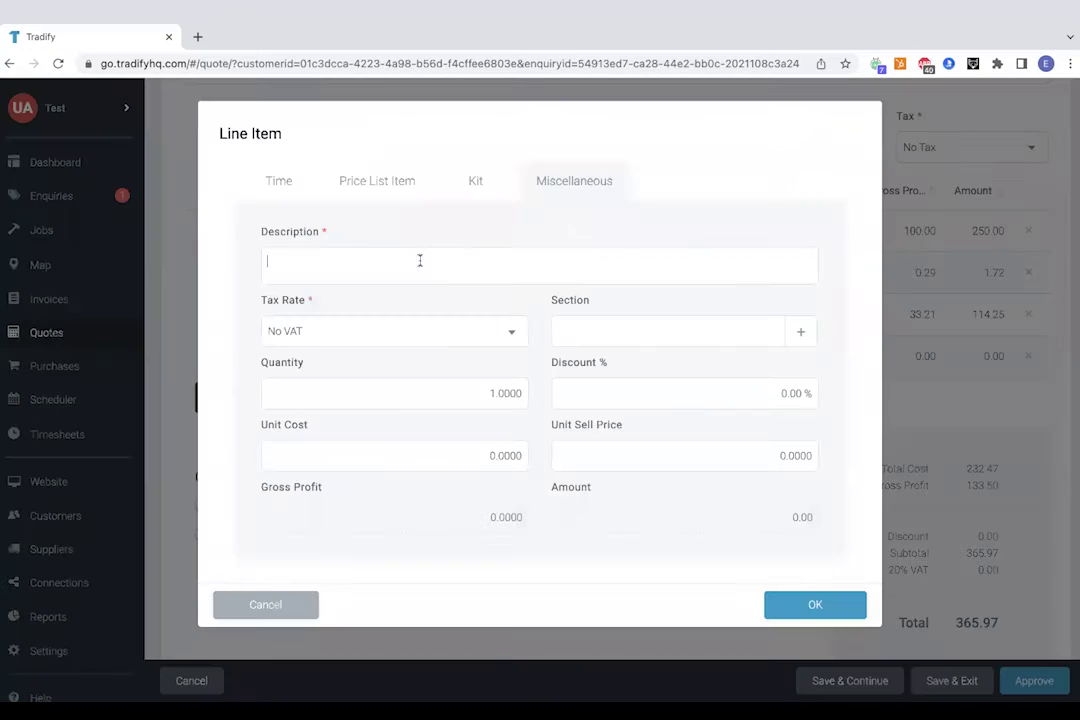
{"action": "left_click", "coordinate": [419, 258]}
{"action": "type", "text": "M"}
{"action": "key", "text": "BackSpace"}
{"action": "type", "text": "Materials and Labour"}
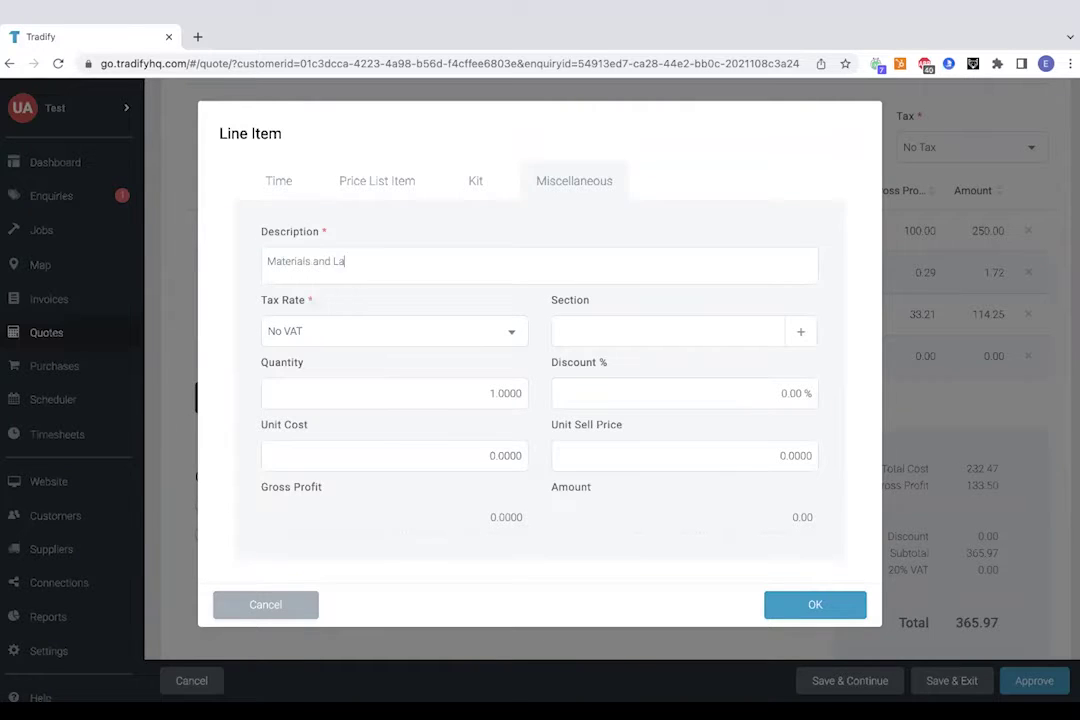
{"action": "left_click", "coordinate": [662, 455]}
{"action": "type", "text": "100"}
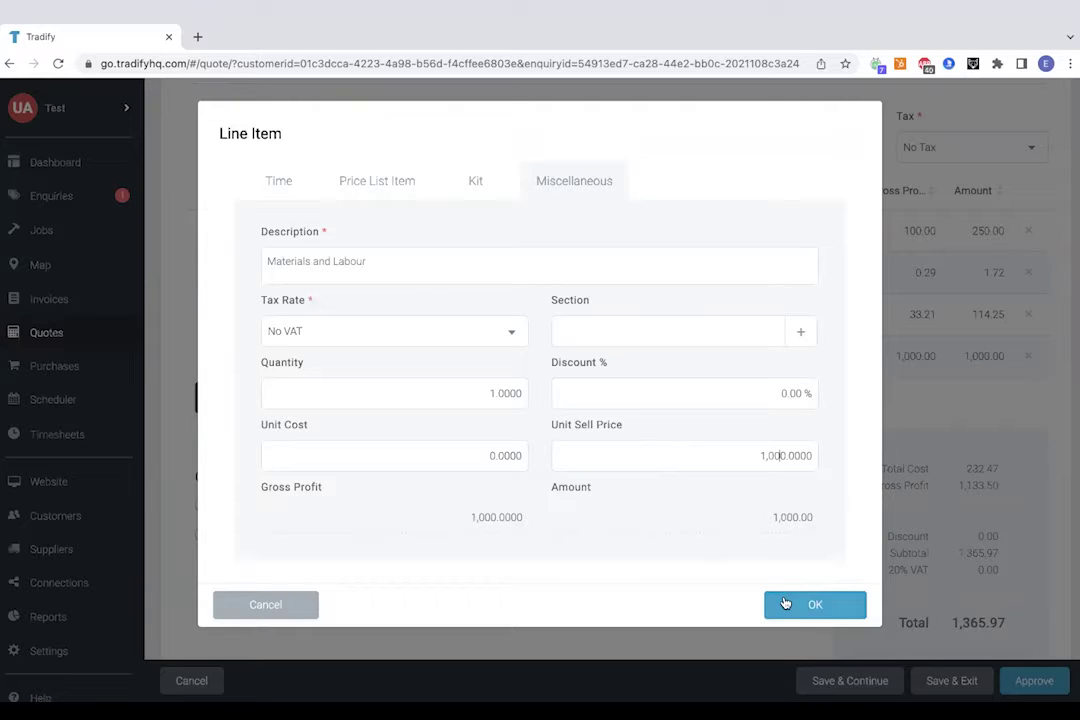
{"action": "left_click", "coordinate": [785, 603]}
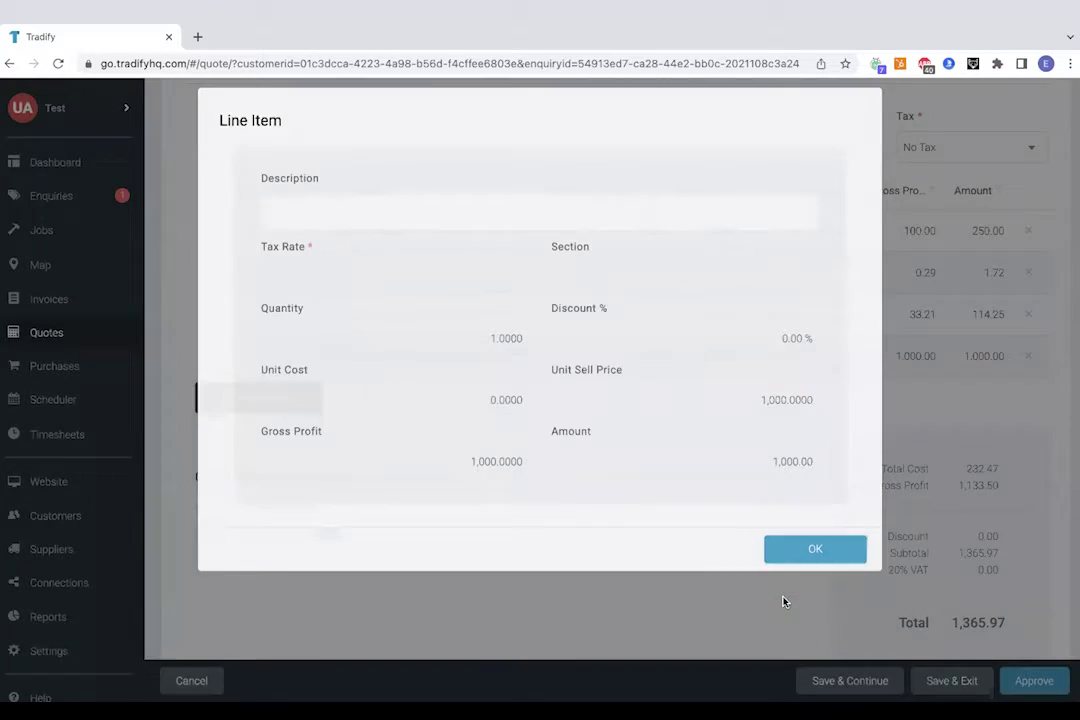
Switch Email and Text reminders on, then back off, leaving reminders disabled.
{"action": "scroll", "coordinate": [475, 538], "scroll_direction": "down", "scroll_amount": 1}
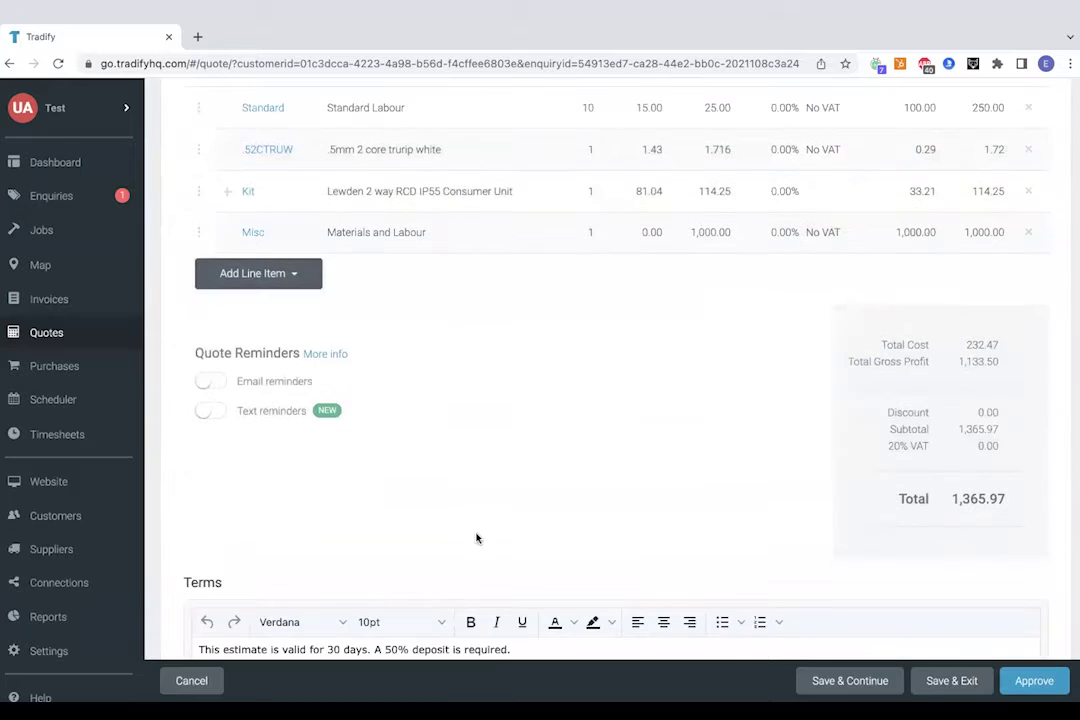
{"action": "left_click", "coordinate": [210, 382]}
{"action": "left_click", "coordinate": [210, 411]}
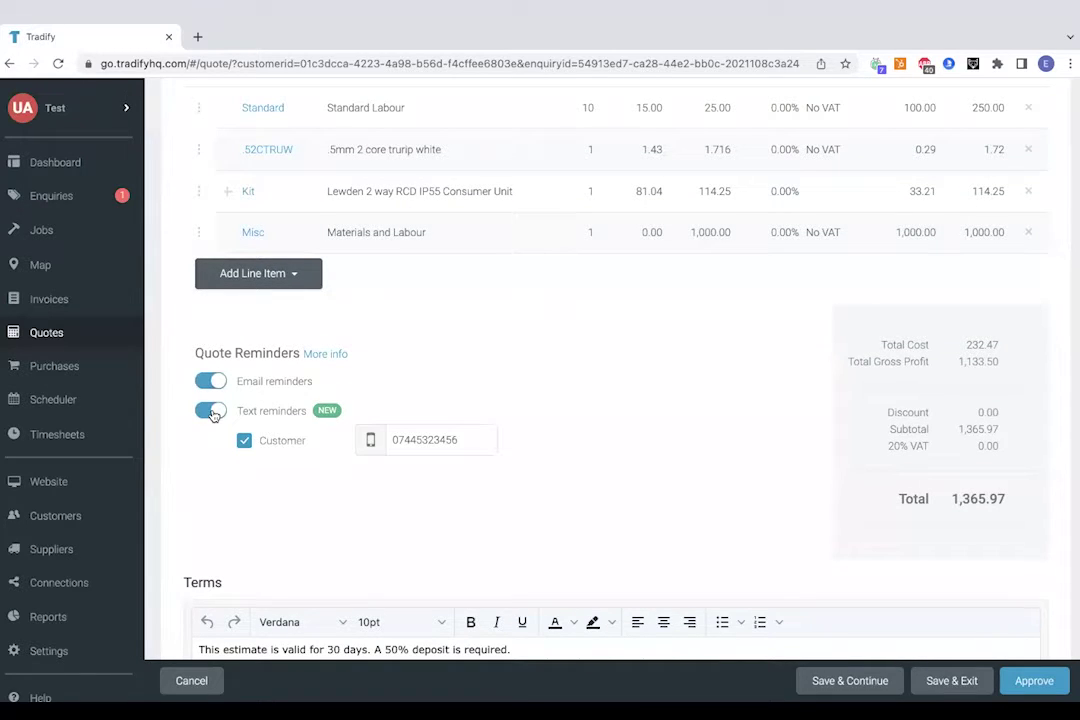
{"action": "left_click", "coordinate": [210, 411]}
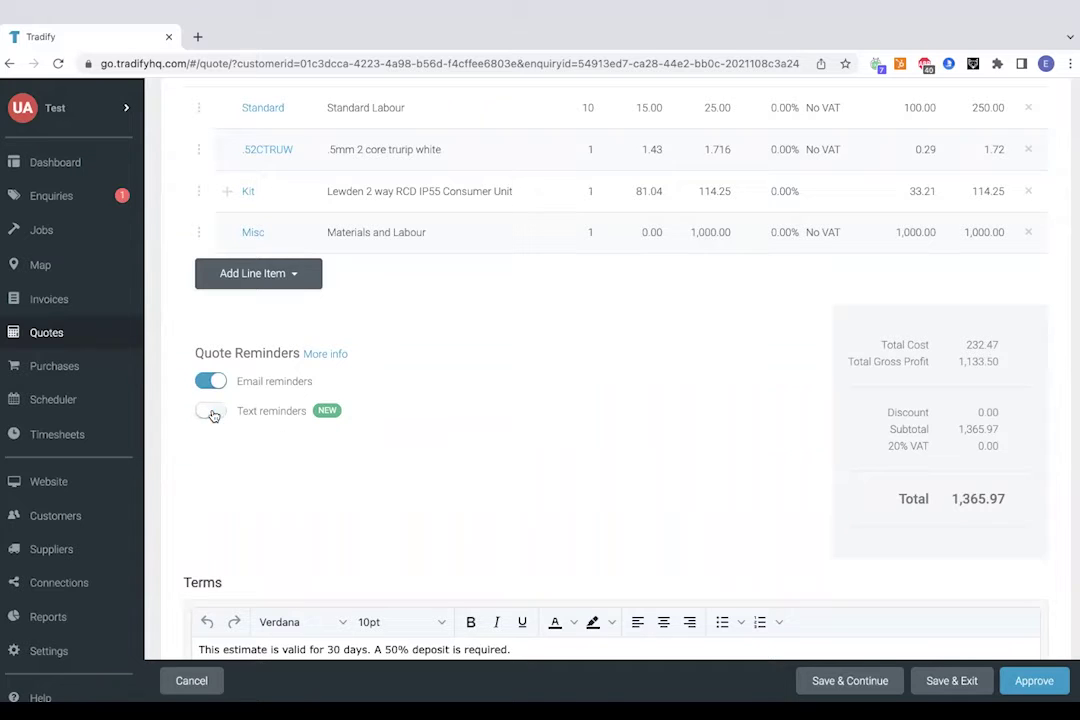
{"action": "left_click", "coordinate": [210, 382]}
{"action": "scroll", "coordinate": [470, 444], "scroll_direction": "down", "scroll_amount": 1}
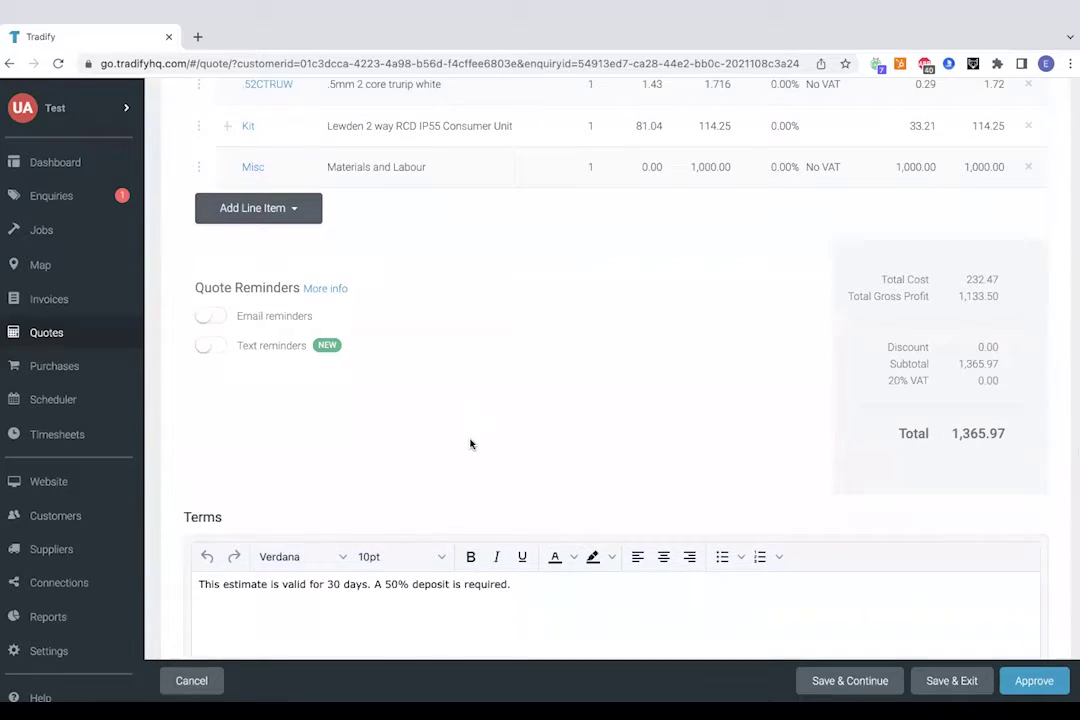
{"action": "scroll", "coordinate": [470, 444], "scroll_direction": "down", "scroll_amount": 2}
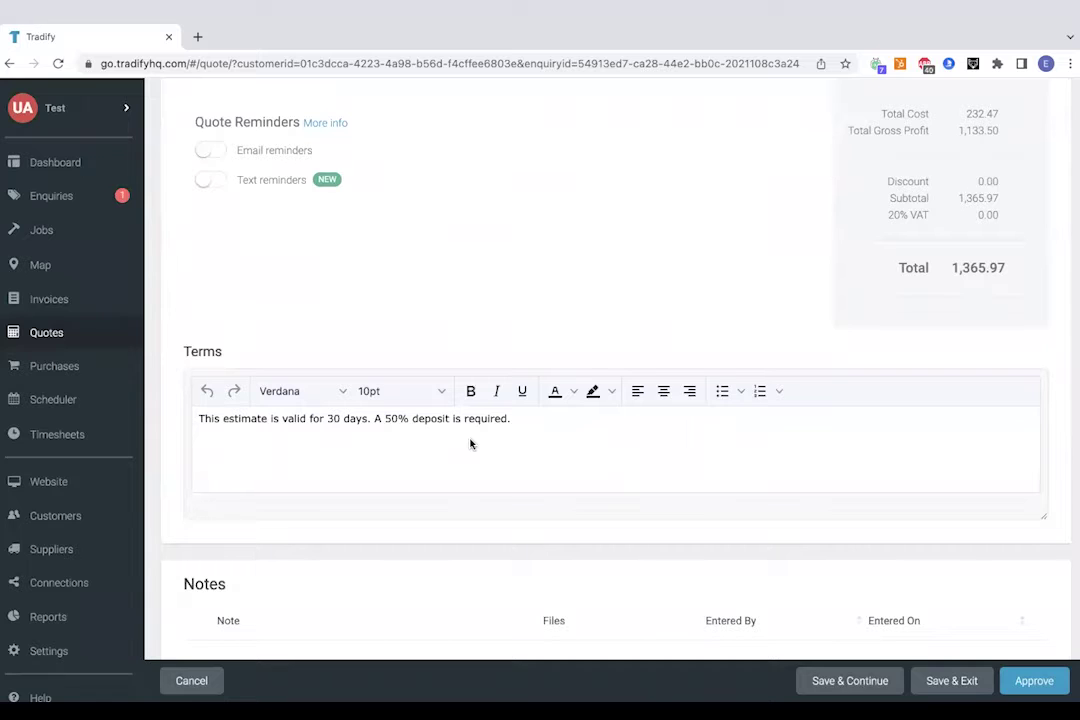
{"action": "scroll", "coordinate": [504, 439], "scroll_direction": "up", "scroll_amount": 10}
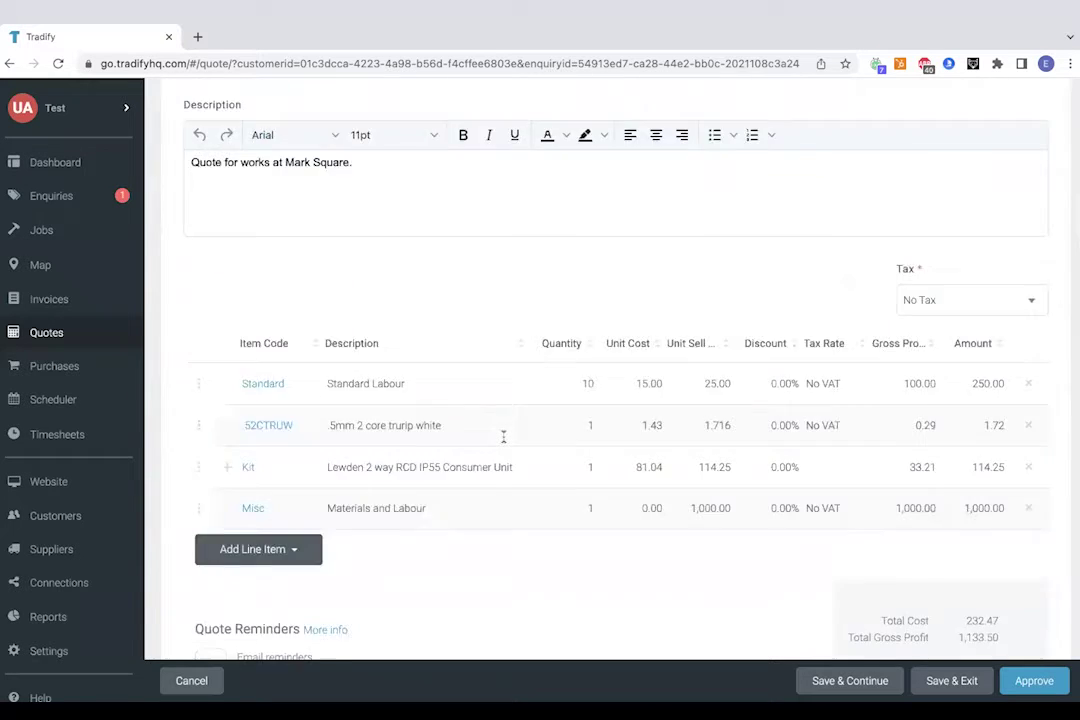
Save quote QT02329, scroll through its 1,365.97 GBP preview, and close it.
{"action": "left_click", "coordinate": [976, 170]}
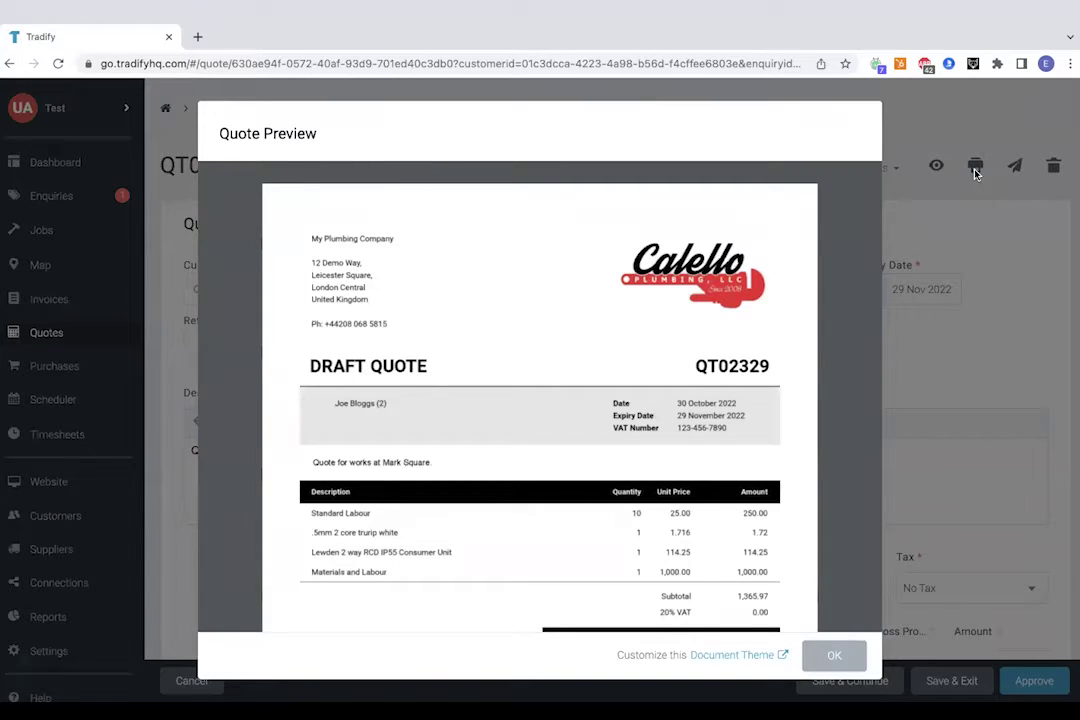
{"action": "scroll", "coordinate": [709, 318], "scroll_direction": "down", "scroll_amount": 5}
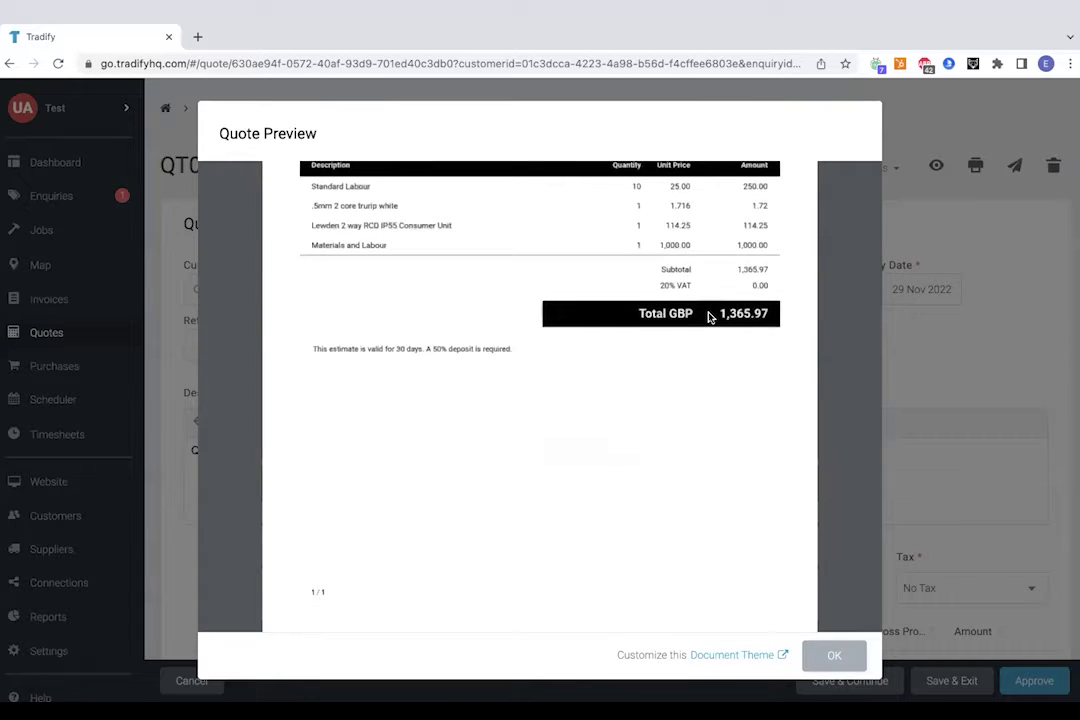
{"action": "scroll", "coordinate": [709, 317], "scroll_direction": "down", "scroll_amount": 1}
{"action": "scroll", "coordinate": [709, 317], "scroll_direction": "up", "scroll_amount": 5}
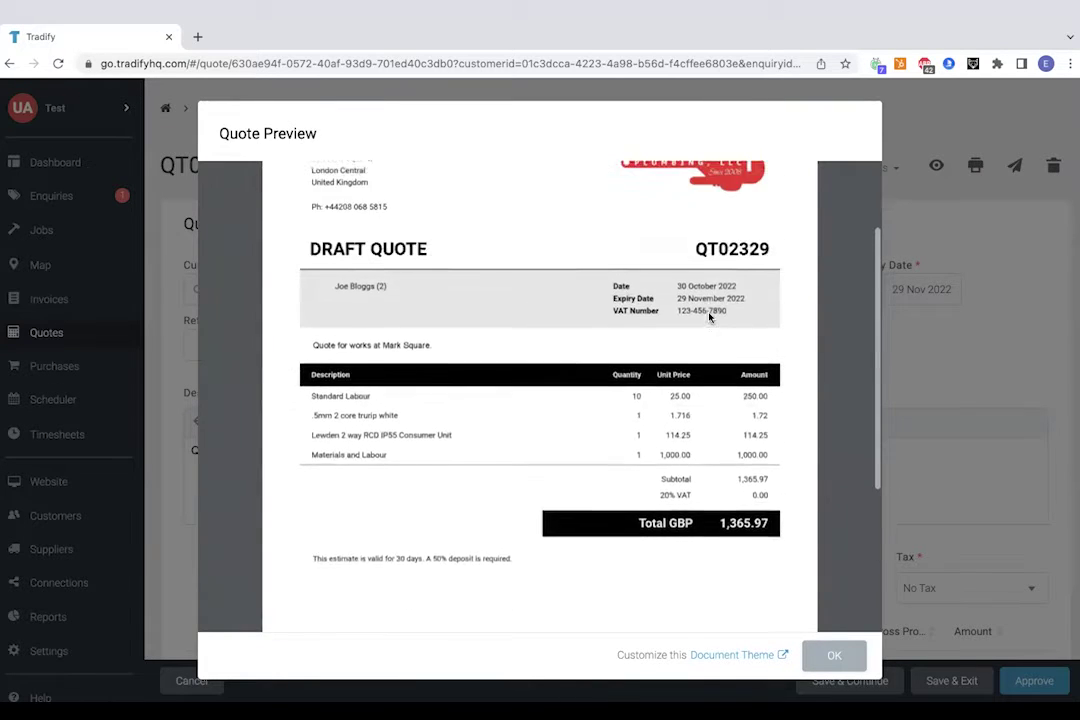
{"action": "scroll", "coordinate": [709, 317], "scroll_direction": "up", "scroll_amount": 2}
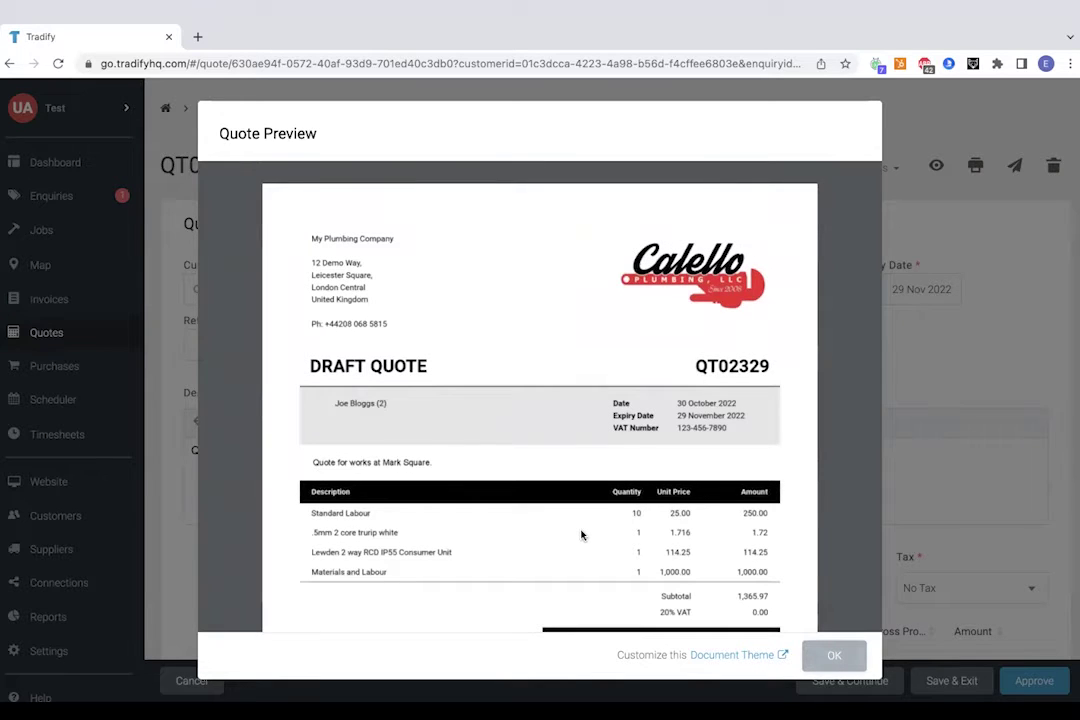
{"action": "left_click", "coordinate": [828, 656]}
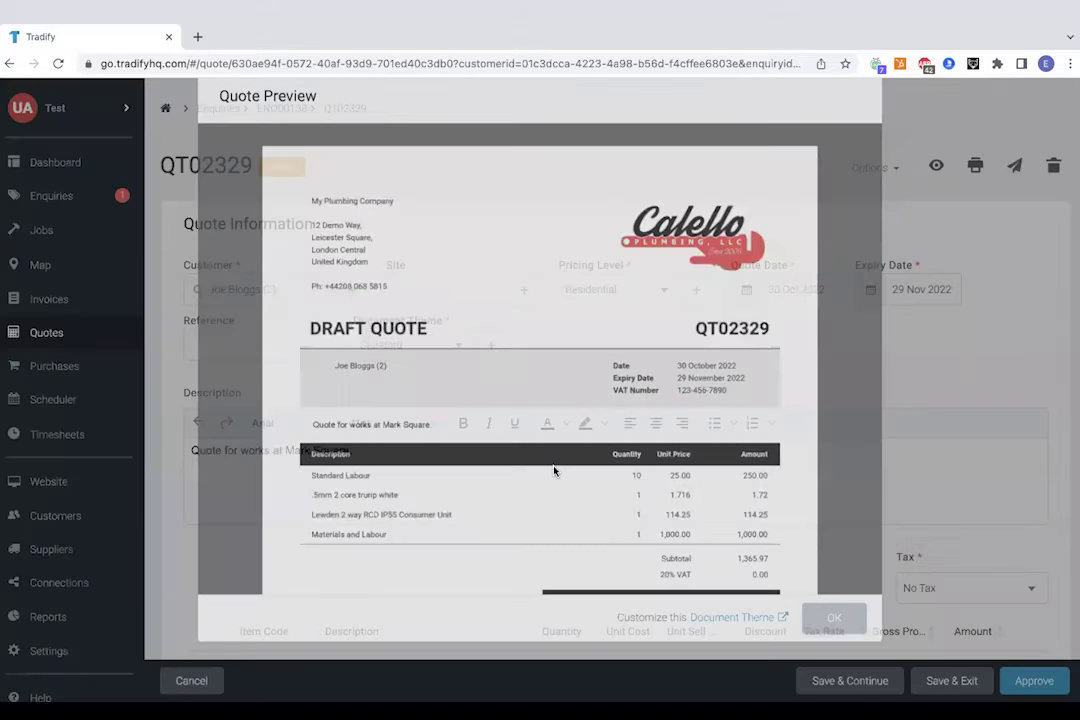
Approve quote QT02329 and confirm the approval.
{"action": "scroll", "coordinate": [554, 471], "scroll_direction": "down", "scroll_amount": 1}
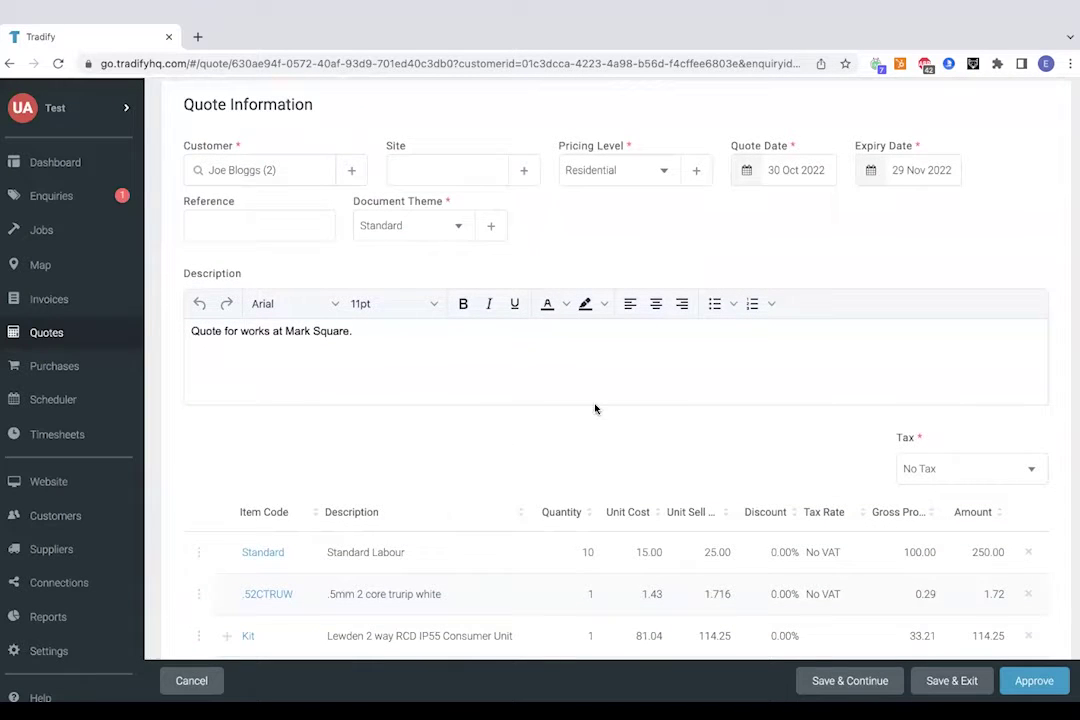
{"action": "left_click", "coordinate": [1036, 681]}
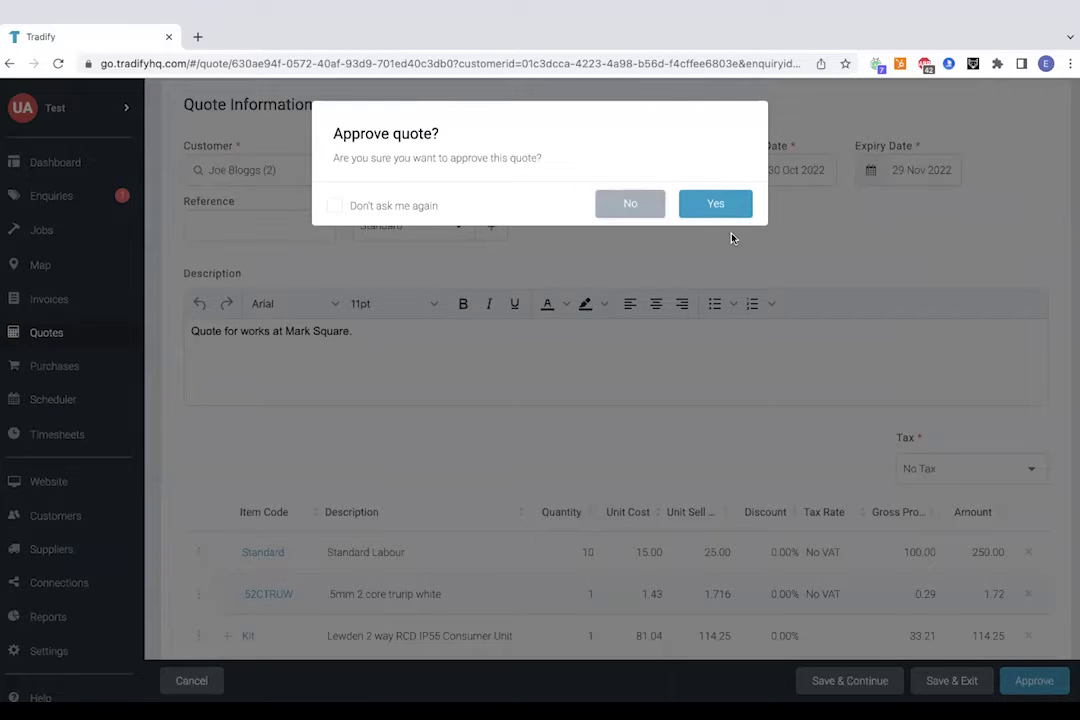
{"action": "left_click", "coordinate": [714, 203]}
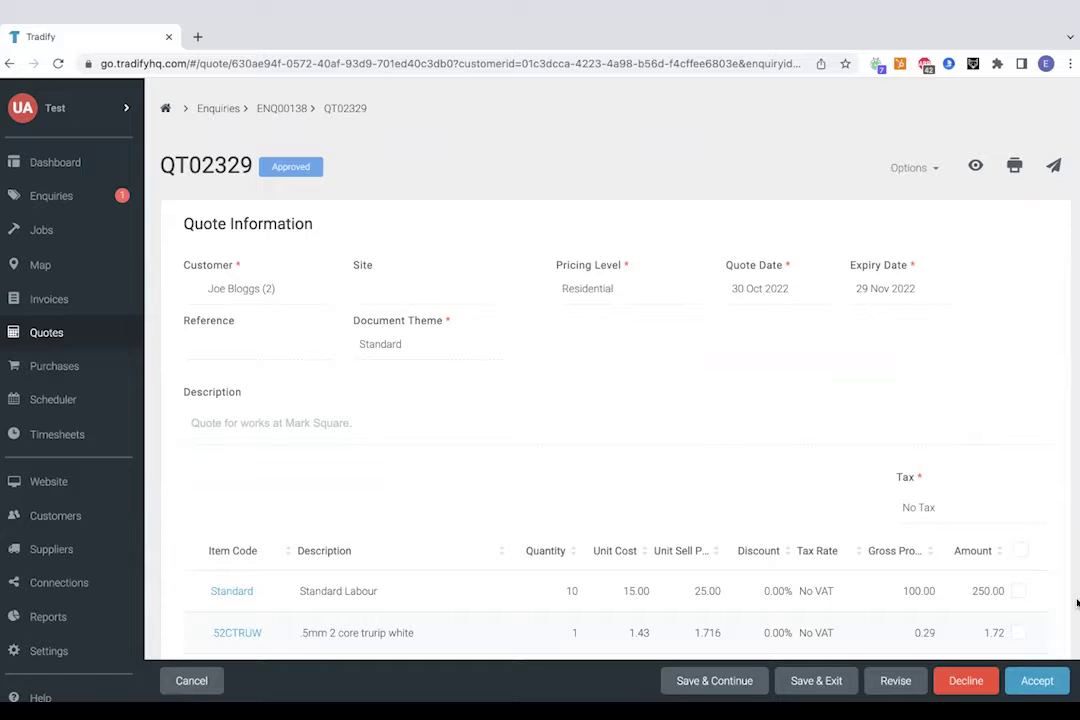
Mark quote QT02329 as Accepted and confirm.
{"action": "scroll", "coordinate": [1046, 573], "scroll_direction": "down", "scroll_amount": 1}
{"action": "scroll", "coordinate": [950, 574], "scroll_direction": "up", "scroll_amount": 1}
{"action": "left_click", "coordinate": [1037, 680]}
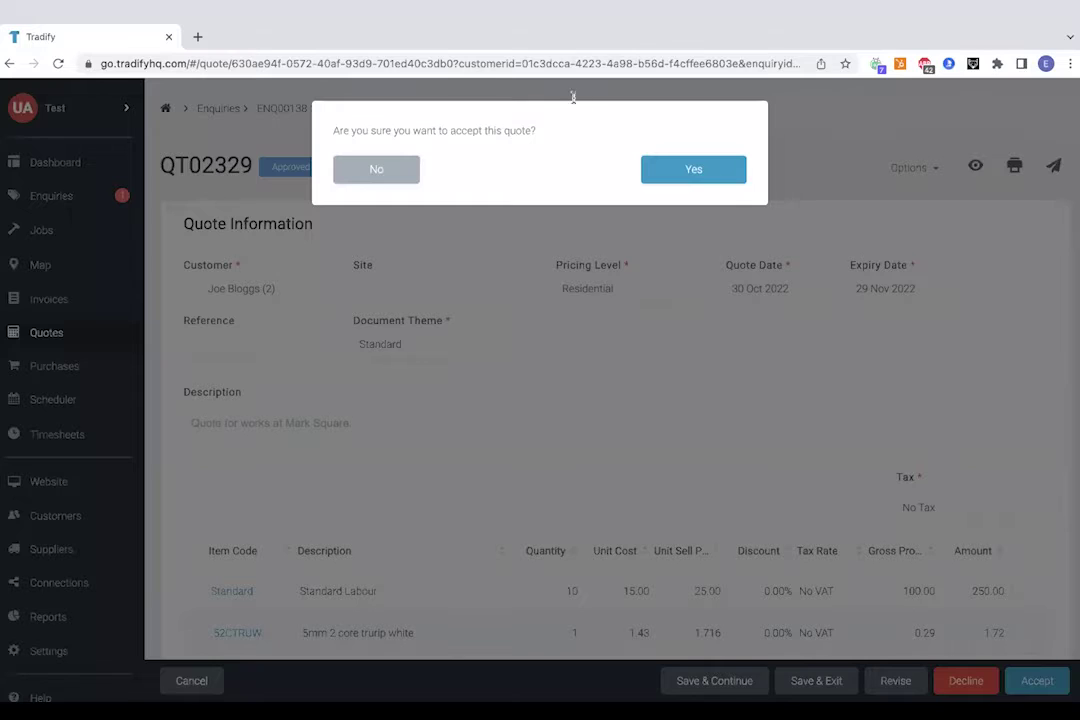
{"action": "left_click", "coordinate": [696, 172]}
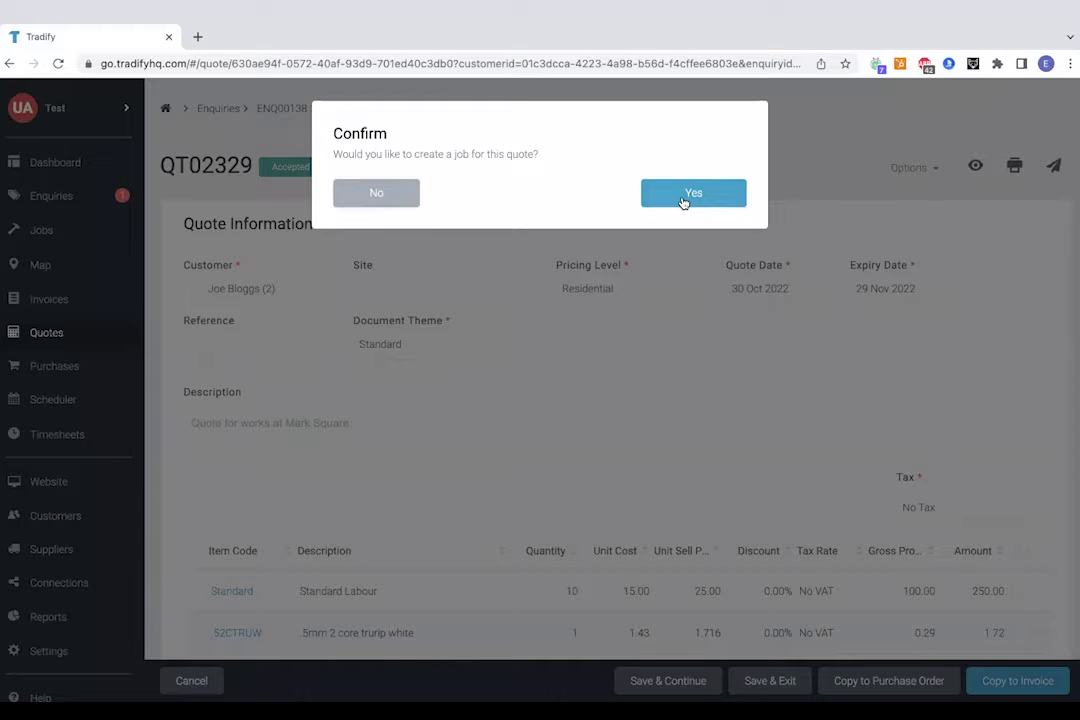
Create a job from quote QT02329, leaving its status as Unassigned.
{"action": "left_click", "coordinate": [683, 202]}
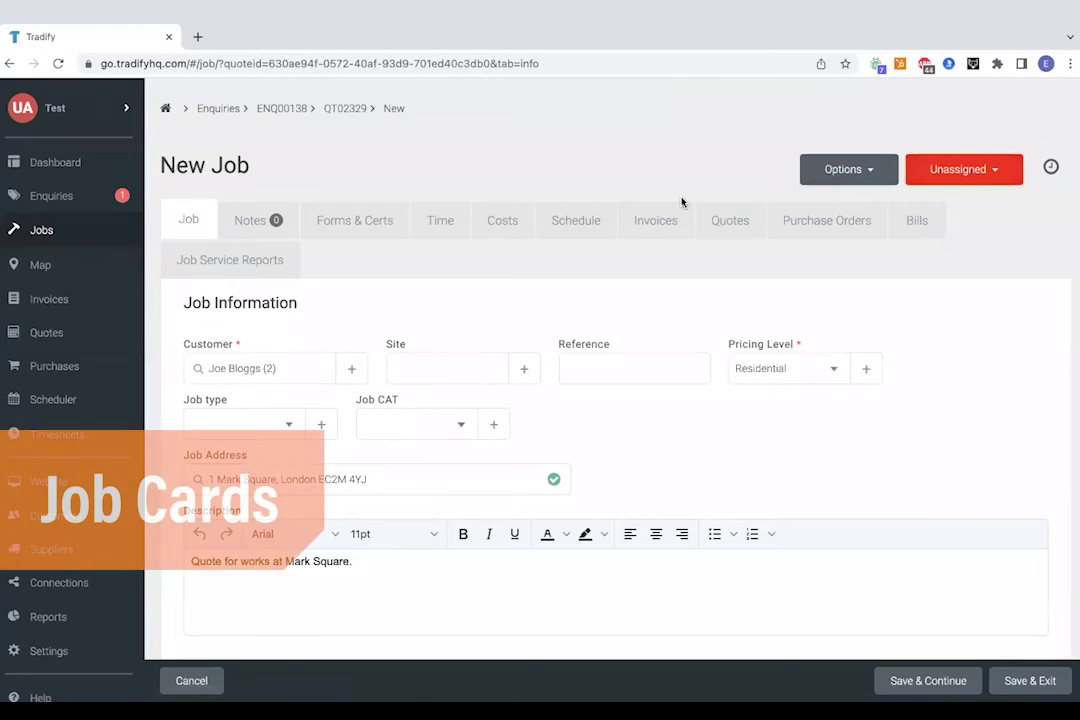
{"action": "scroll", "coordinate": [629, 260], "scroll_direction": "down", "scroll_amount": 1}
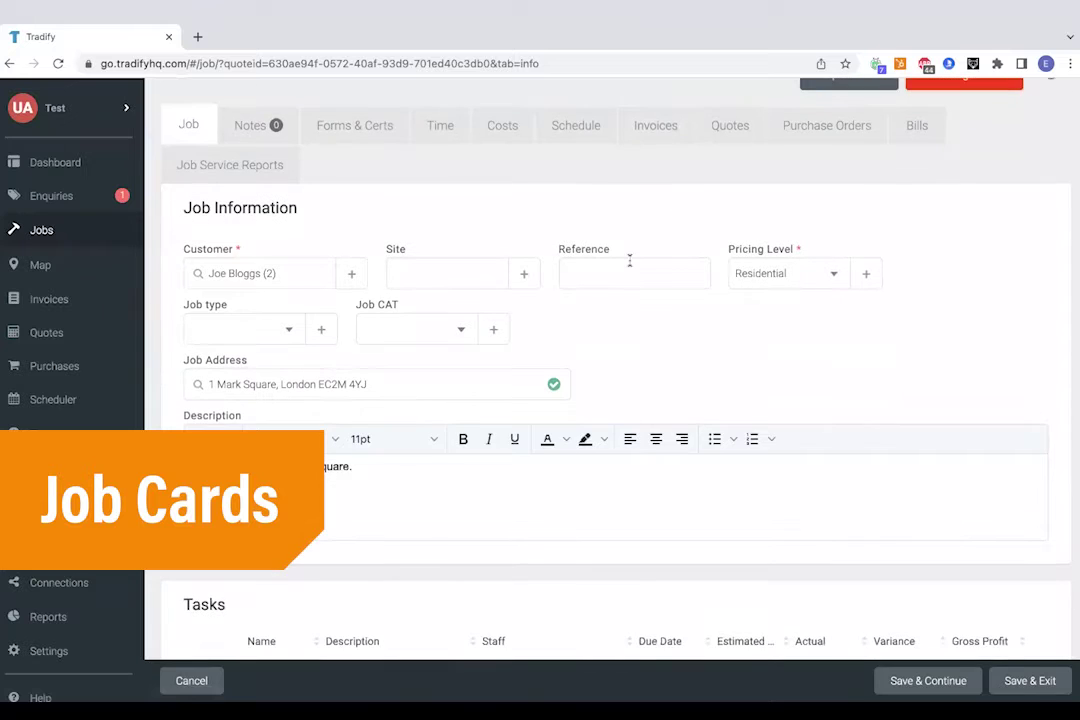
{"action": "scroll", "coordinate": [629, 260], "scroll_direction": "up", "scroll_amount": 1}
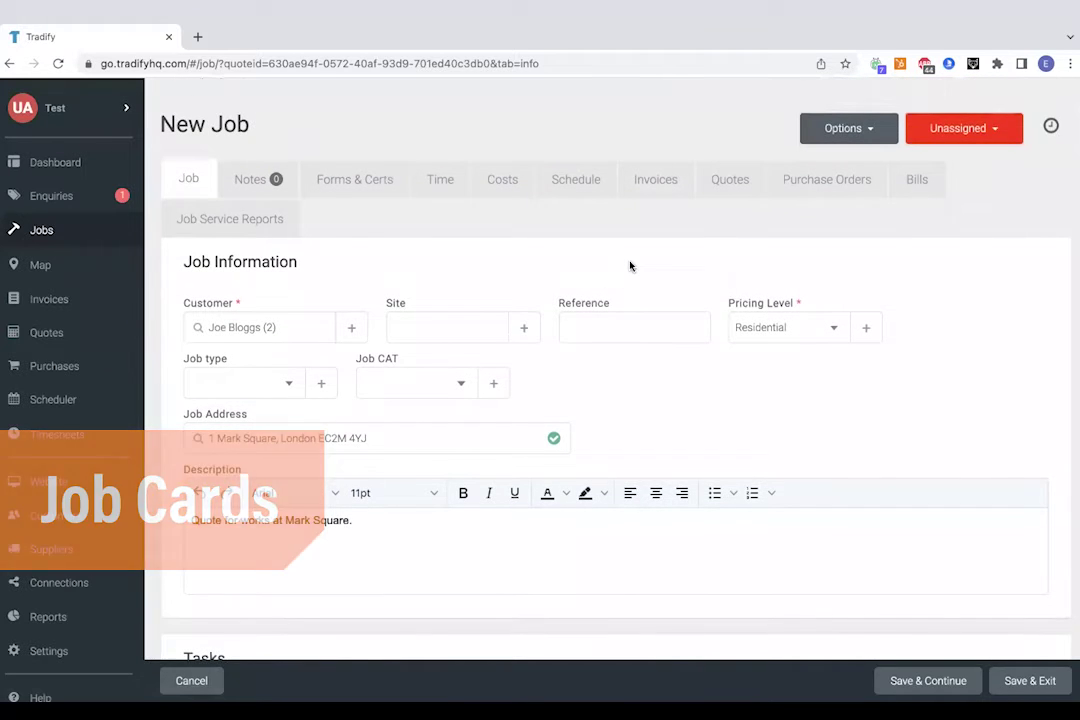
{"action": "scroll", "coordinate": [630, 265], "scroll_direction": "up", "scroll_amount": 1}
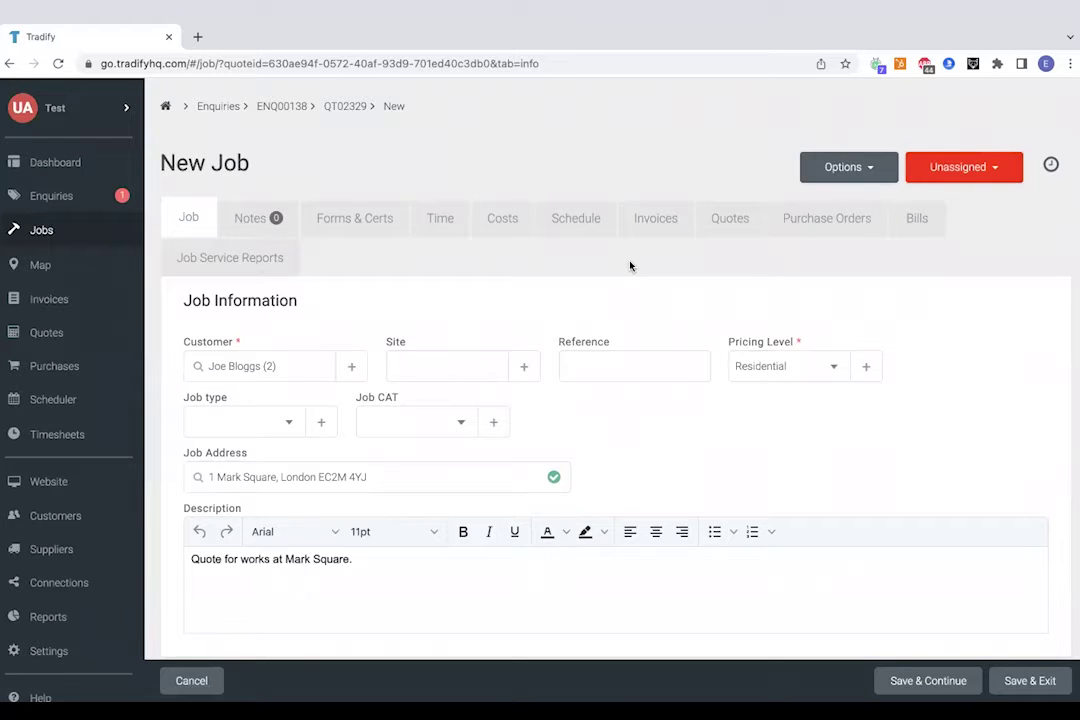
{"action": "left_click", "coordinate": [995, 172]}
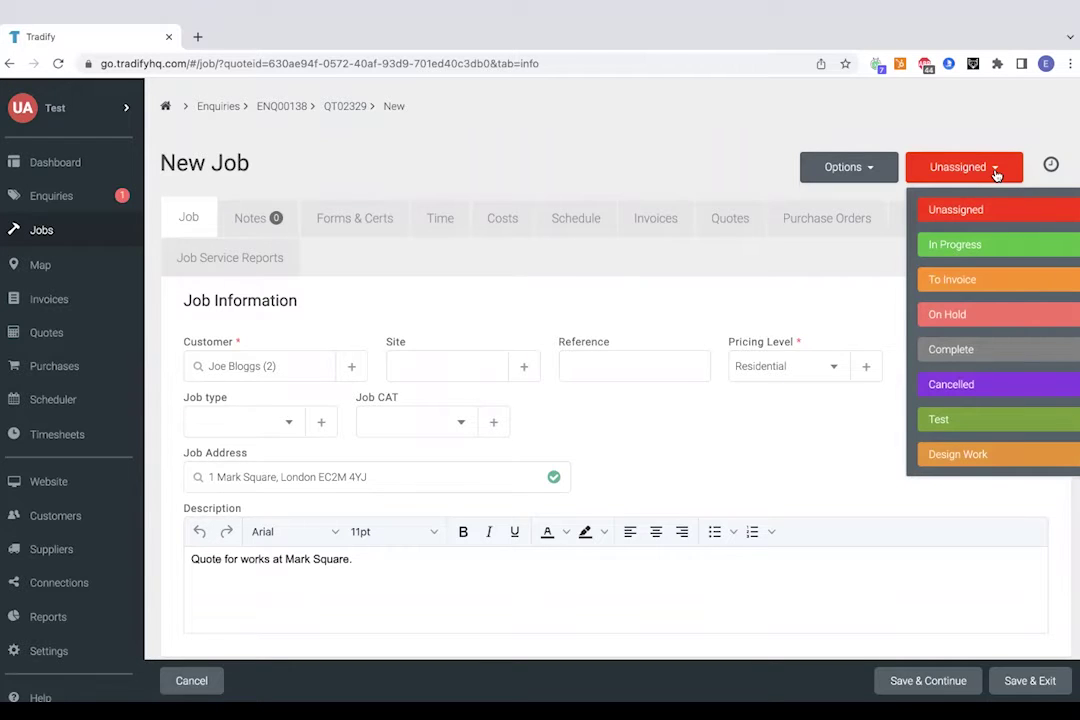
{"action": "left_click", "coordinate": [649, 444]}
{"action": "scroll", "coordinate": [649, 444], "scroll_direction": "down", "scroll_amount": 1}
{"action": "scroll", "coordinate": [649, 444], "scroll_direction": "down", "scroll_amount": 3}
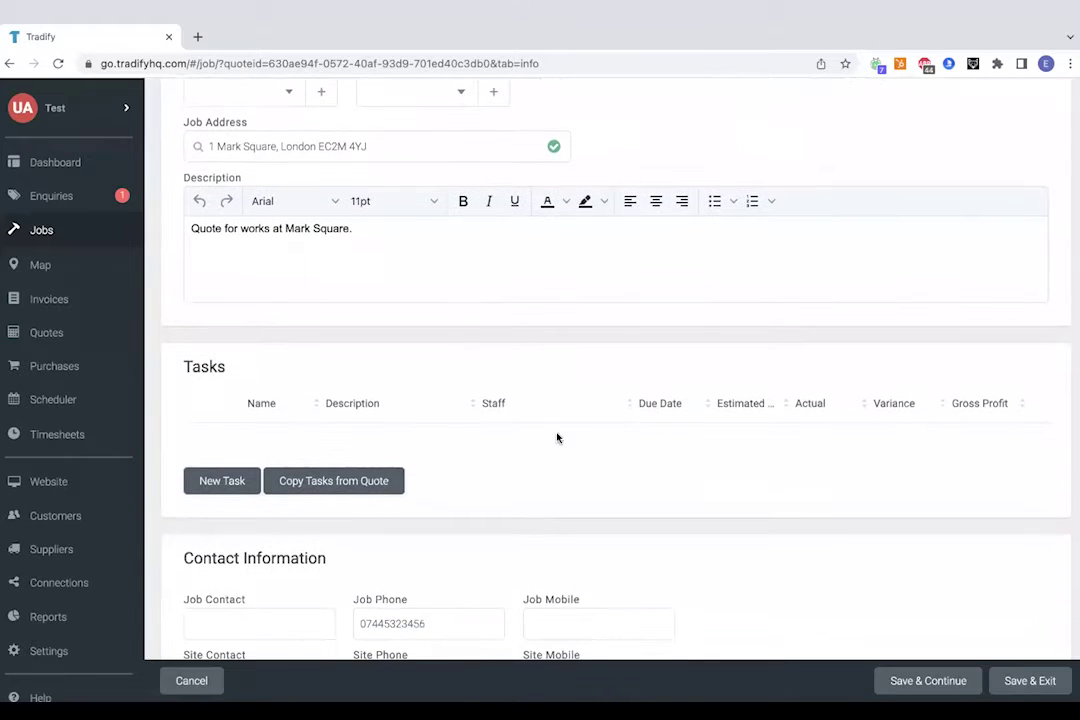
Add task 'first fix' due 31 Oct 2022 to the job and tick it complete.
{"action": "left_click", "coordinate": [215, 487]}
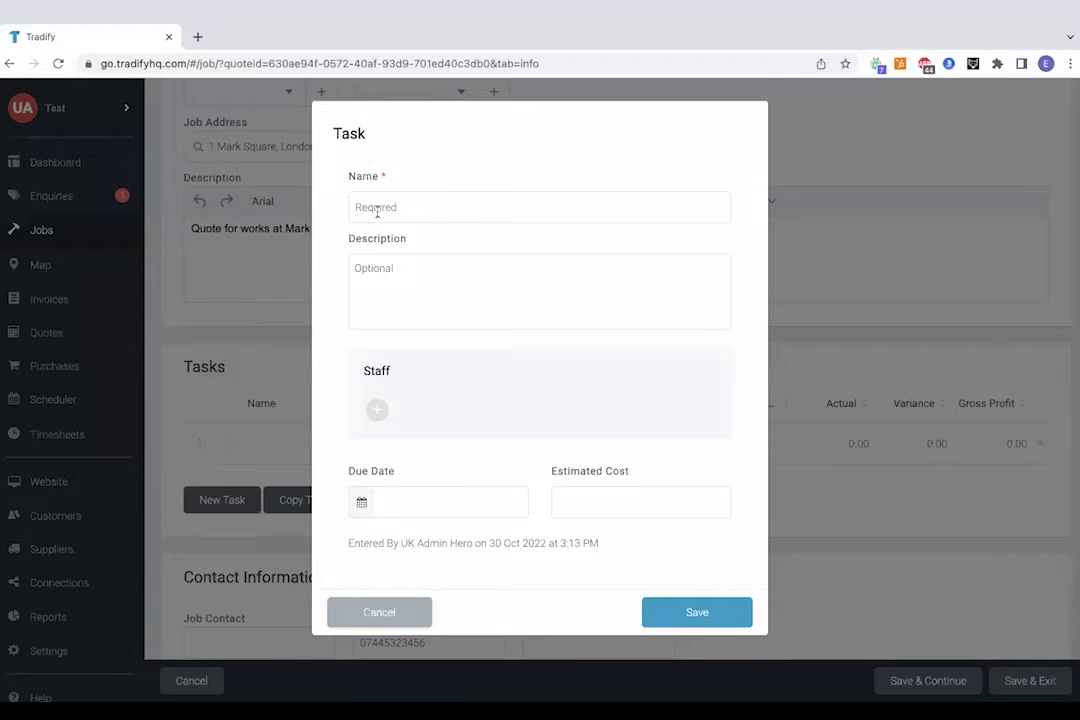
{"action": "type", "text": "first fi"}
{"action": "key", "text": "BackSpace"}
{"action": "key", "text": "BackSpace"}
{"action": "key", "text": "BackSpace"}
{"action": "type", "text": "fix"}
{"action": "left_click", "coordinate": [361, 501]}
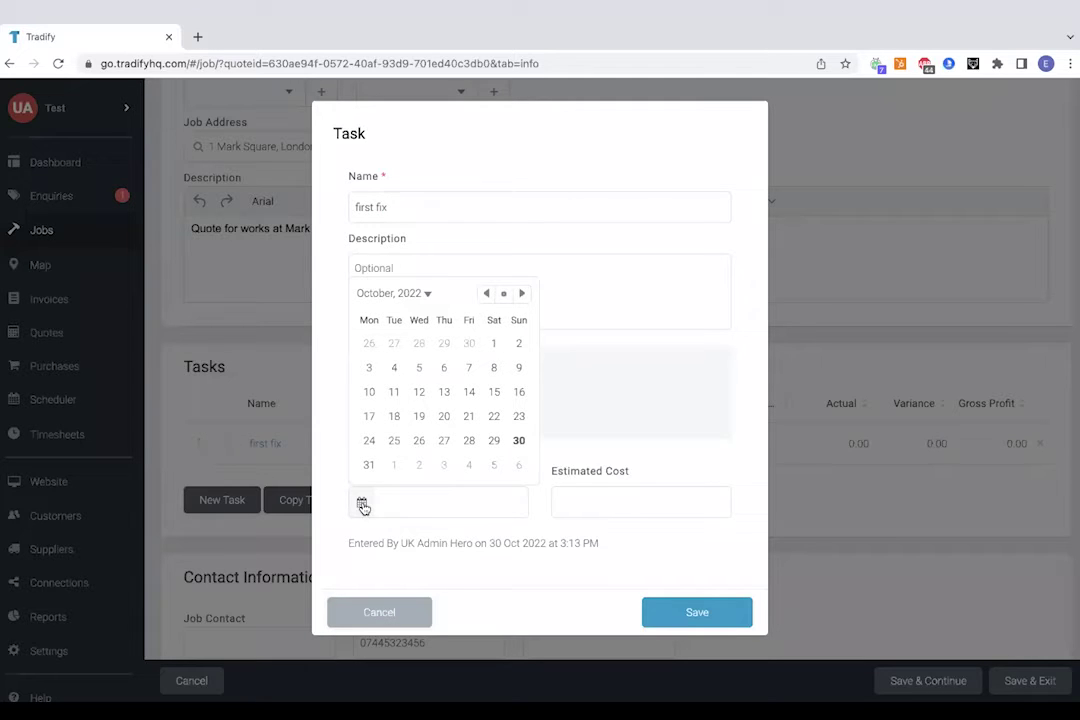
{"action": "left_click", "coordinate": [369, 464]}
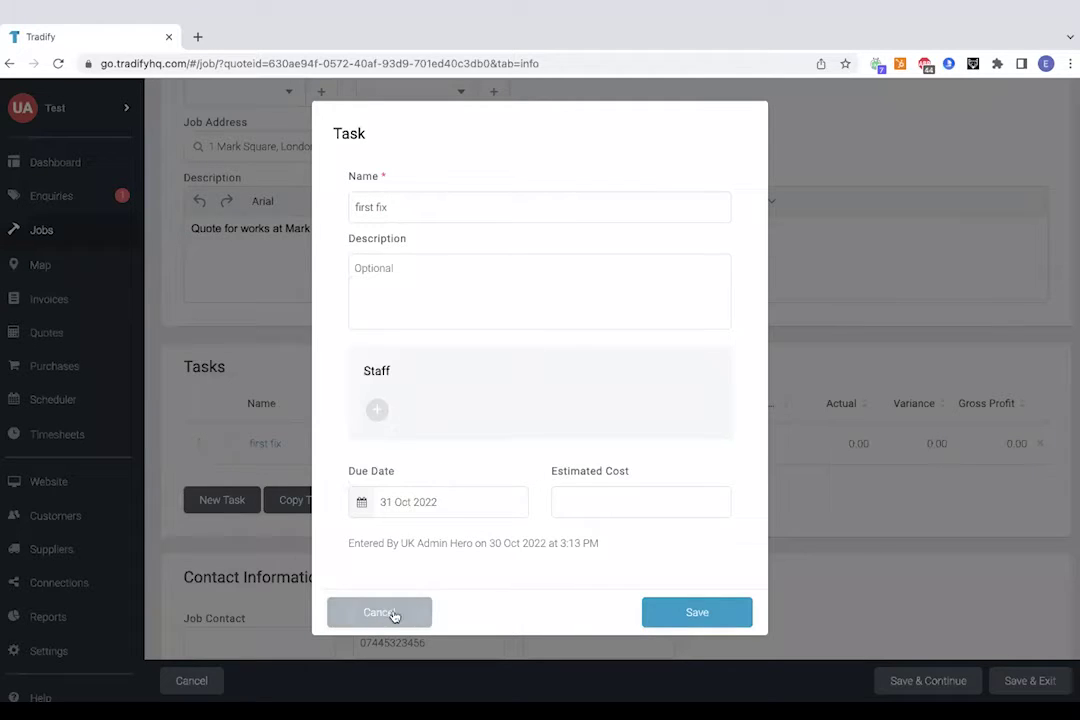
{"action": "left_click", "coordinate": [695, 621]}
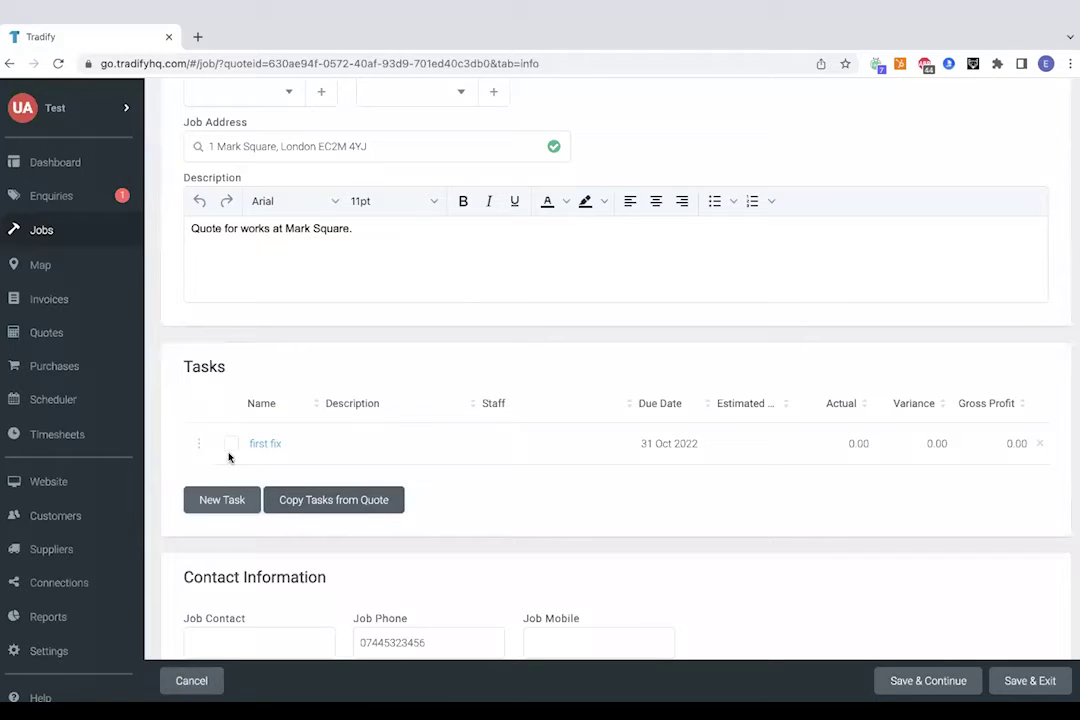
{"action": "left_click", "coordinate": [231, 445]}
{"action": "scroll", "coordinate": [230, 450], "scroll_direction": "down", "scroll_amount": 1}
{"action": "scroll", "coordinate": [229, 450], "scroll_direction": "up", "scroll_amount": 2}
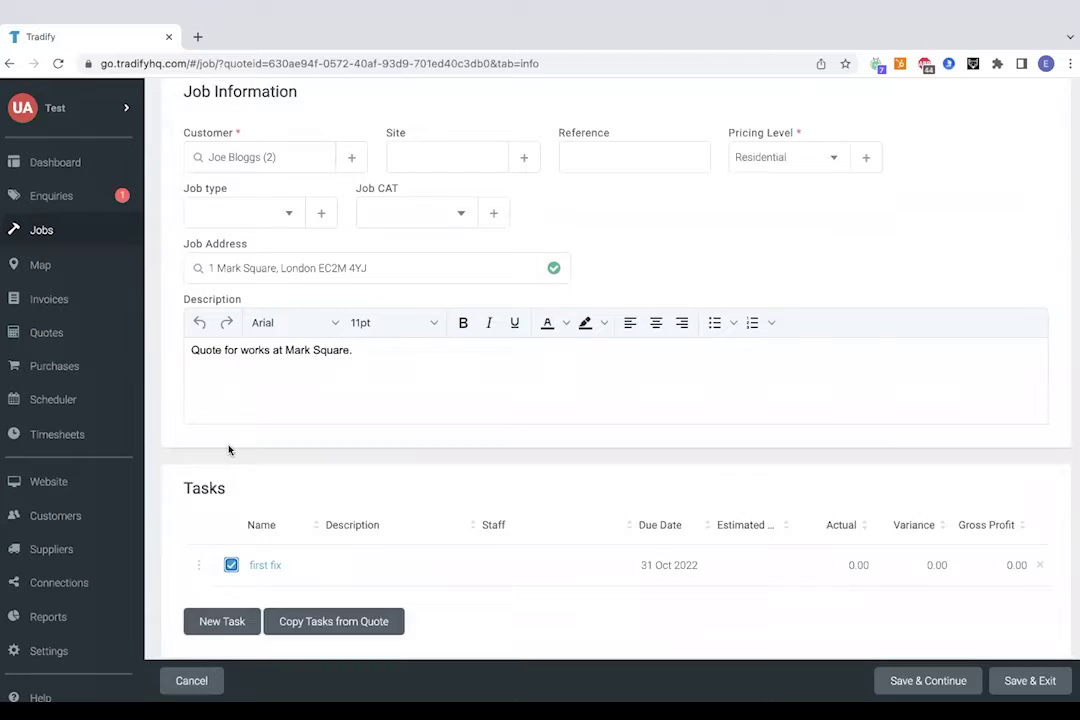
{"action": "scroll", "coordinate": [229, 450], "scroll_direction": "up", "scroll_amount": 2}
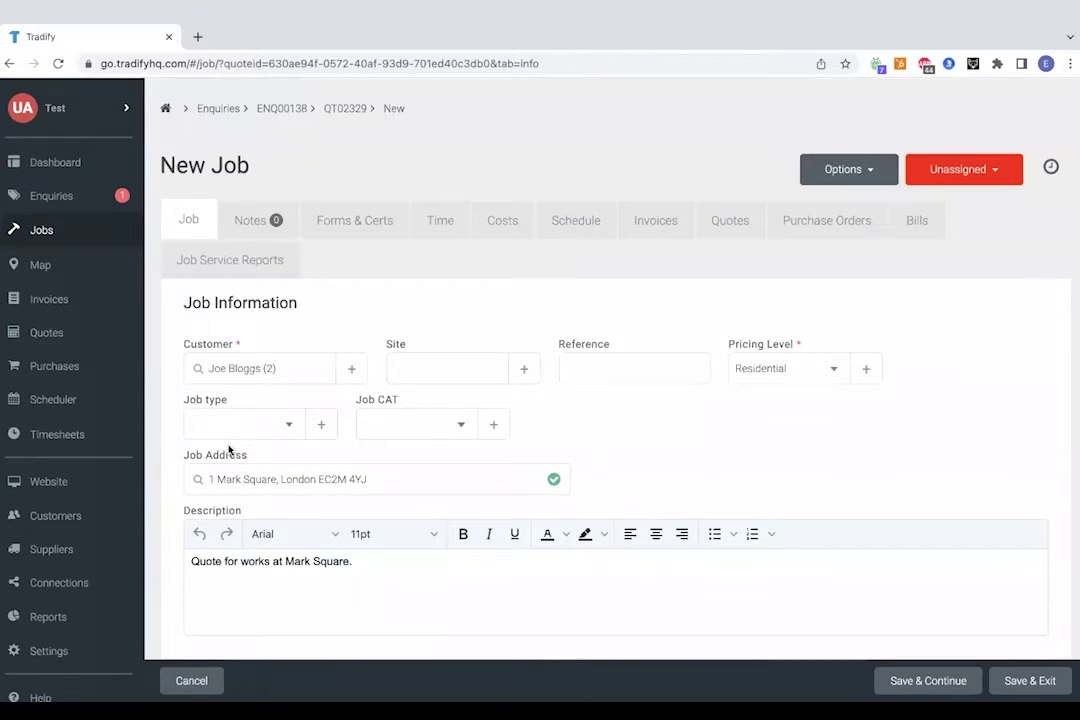
Open the full scheduler for job JB02998 with the Staff & Connections list showing.
{"action": "left_click", "coordinate": [567, 220]}
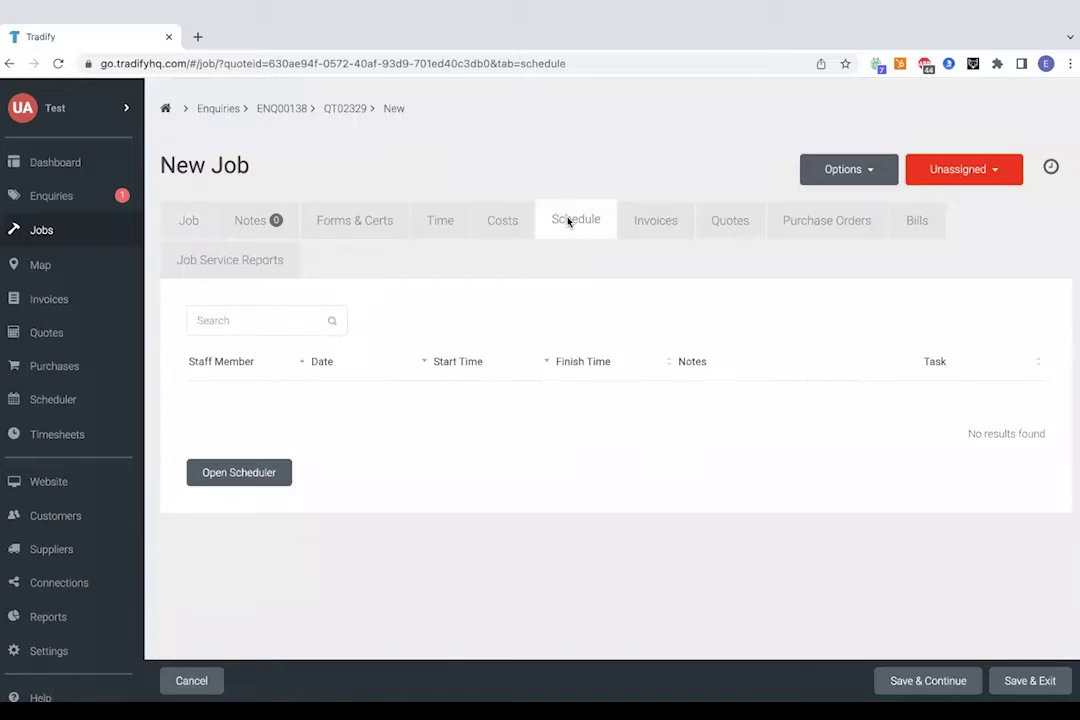
{"action": "left_click", "coordinate": [215, 477]}
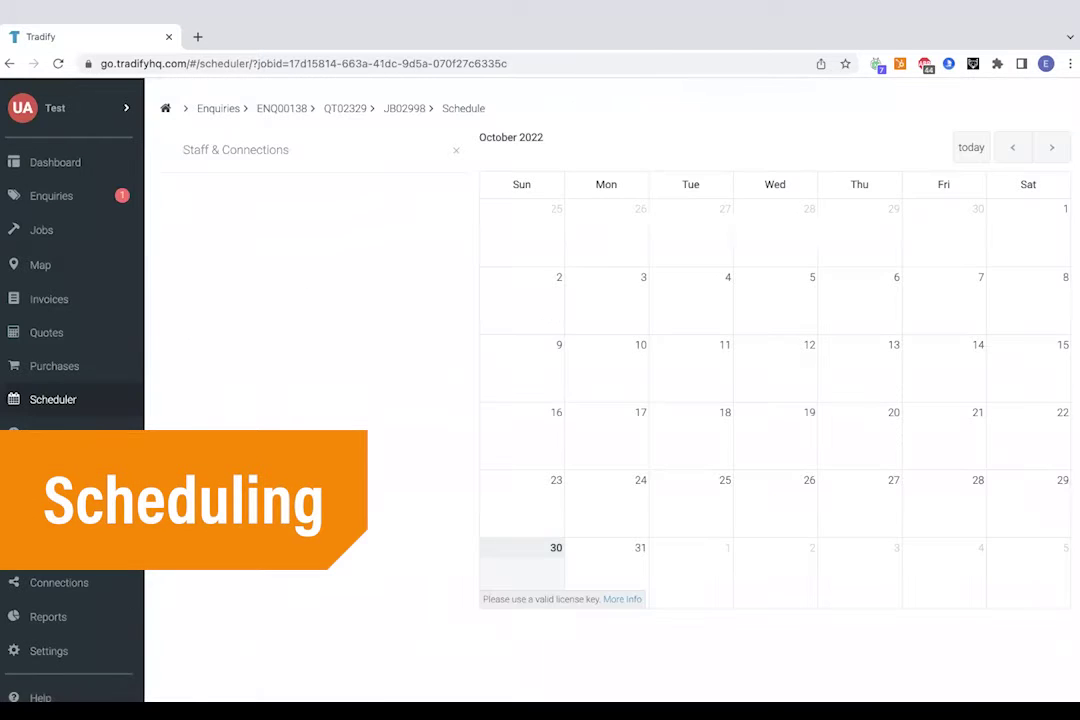
{"action": "left_click", "coordinate": [375, 152]}
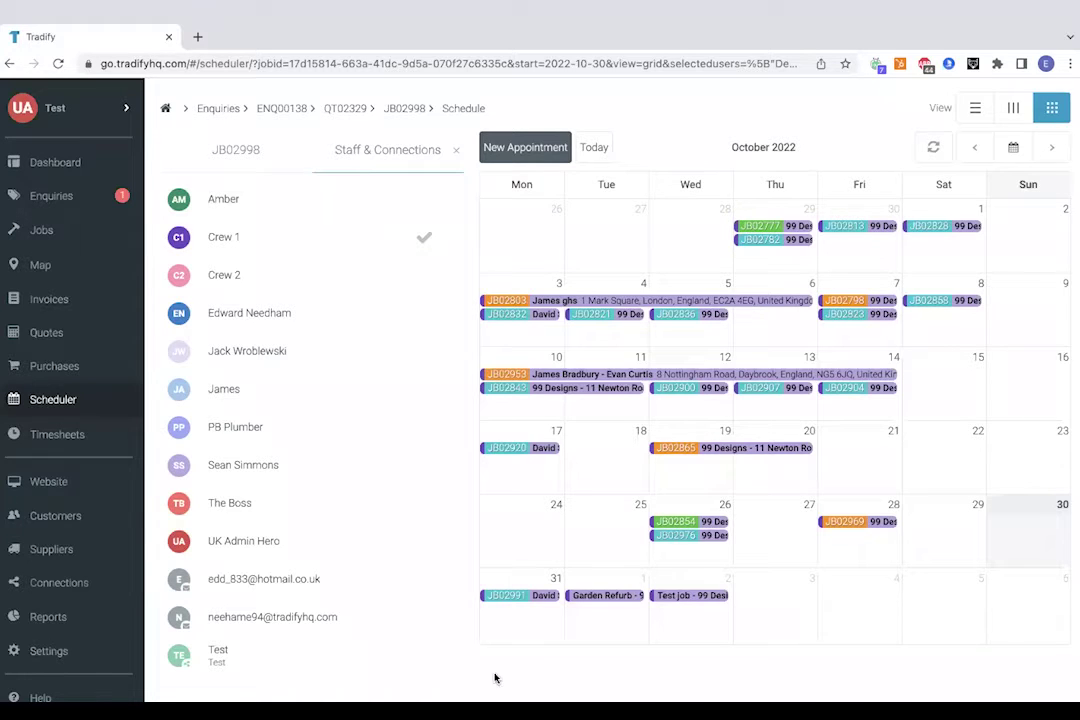
Hide Crew 1's appointments and start a new appointment on 31 October 2022.
{"action": "left_click", "coordinate": [259, 313]}
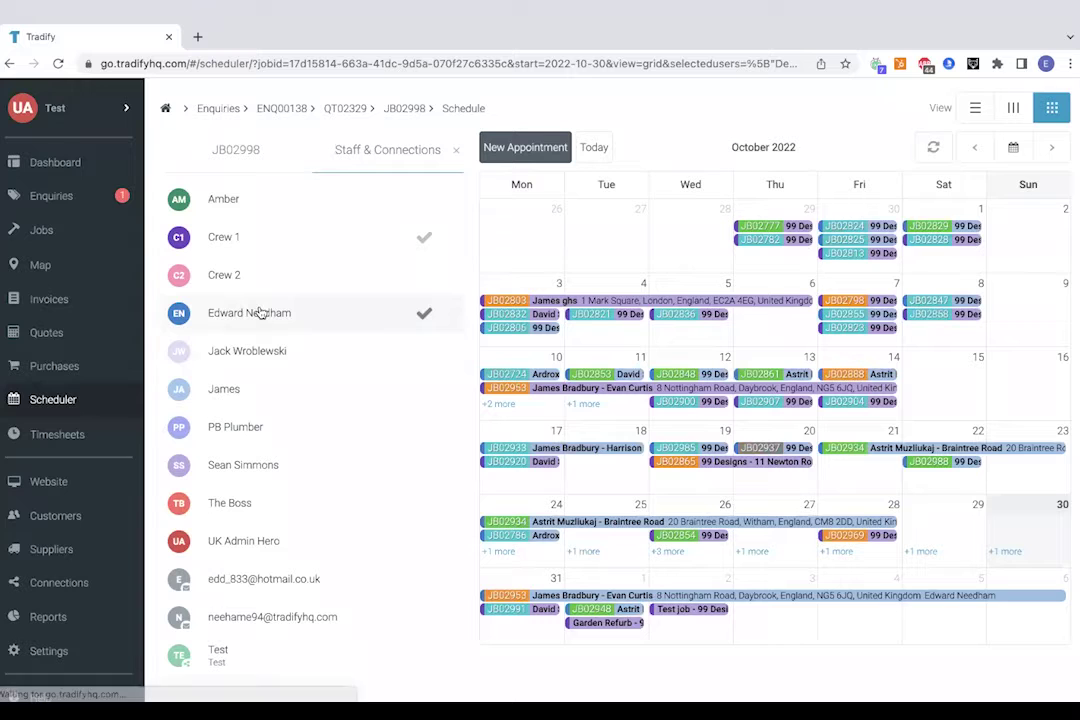
{"action": "left_click", "coordinate": [282, 238]}
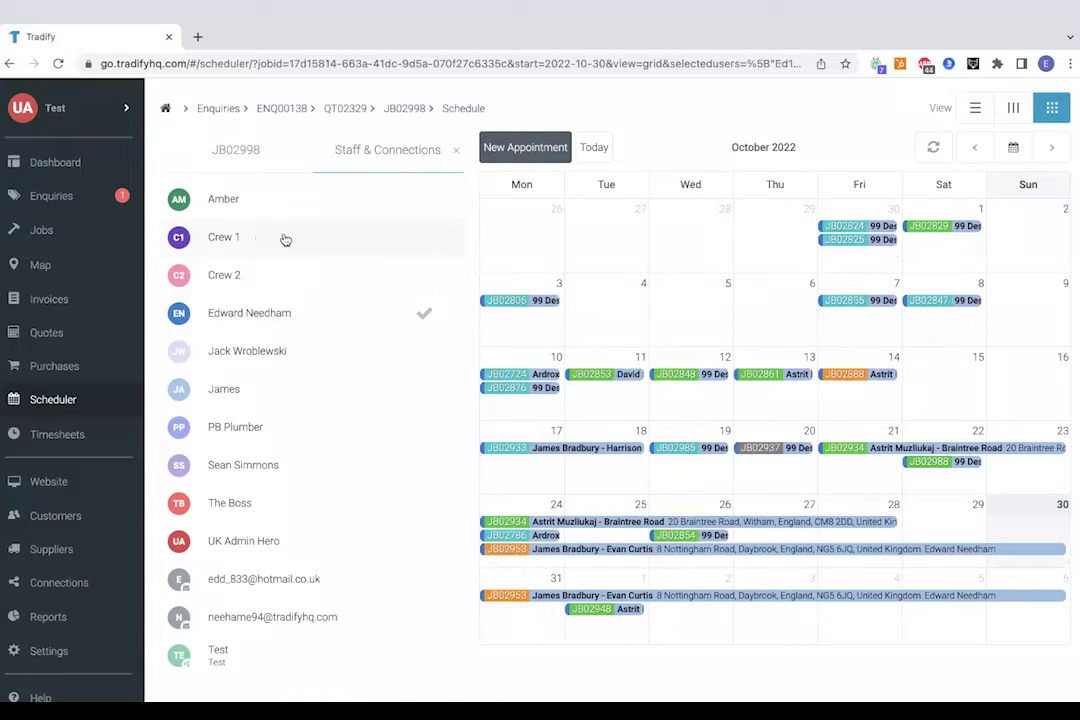
{"action": "left_click", "coordinate": [502, 627]}
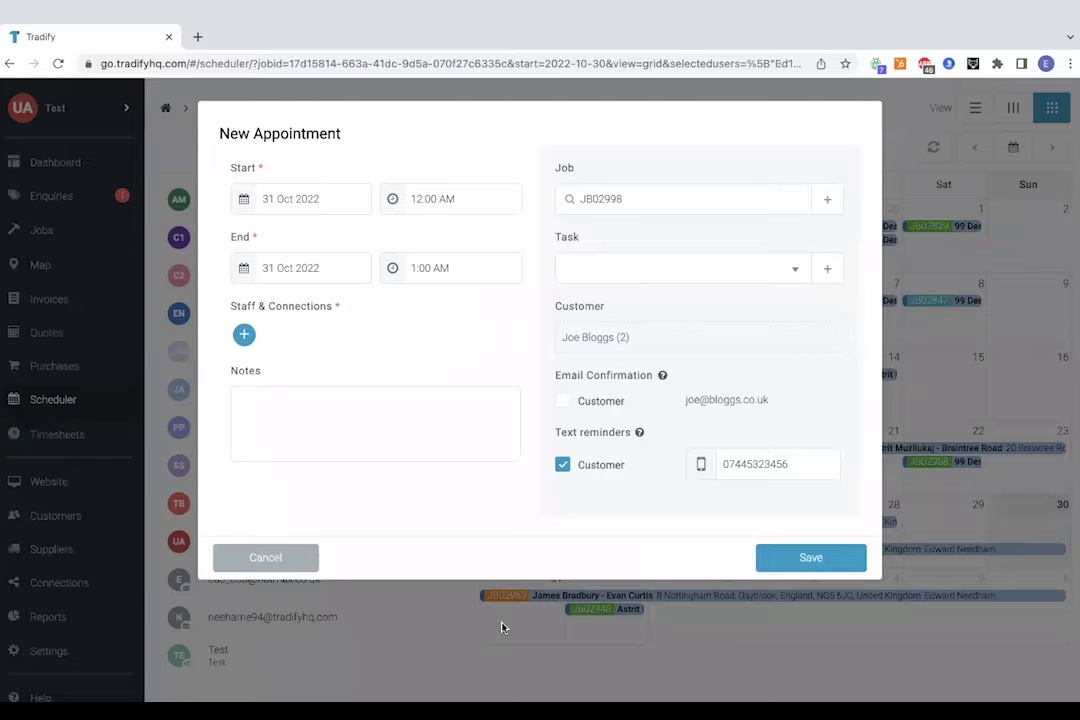
Assign Amber and the e-mail connection to the appointment.
{"action": "left_click", "coordinate": [244, 334]}
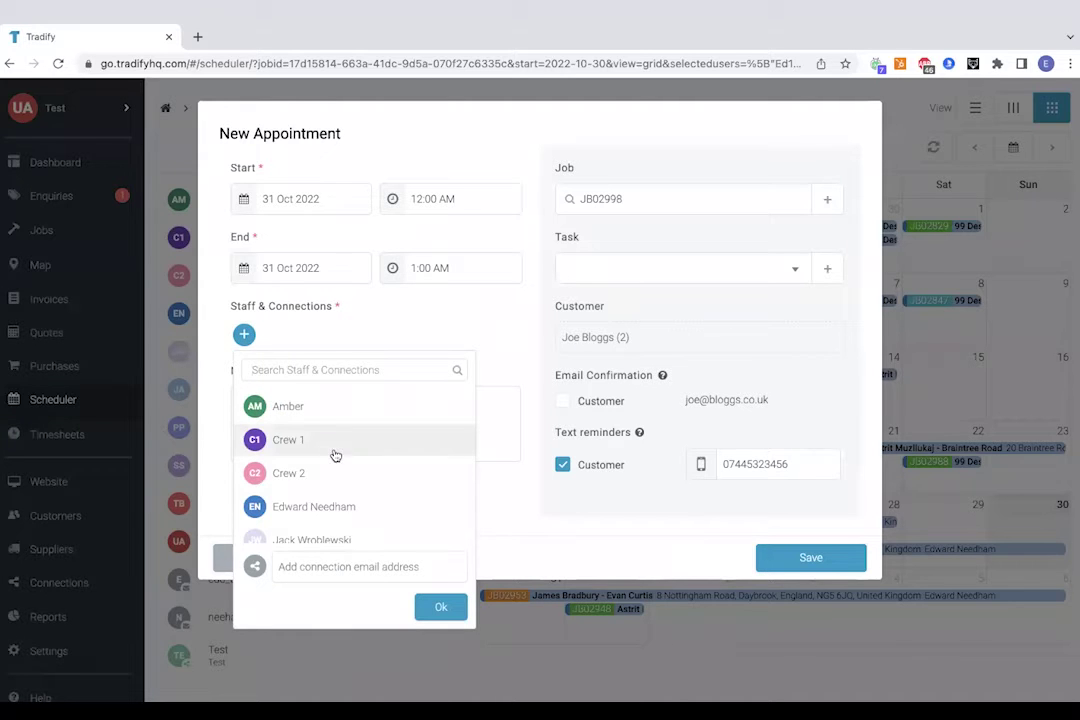
{"action": "left_click", "coordinate": [336, 412]}
{"action": "scroll", "coordinate": [340, 468], "scroll_direction": "down", "scroll_amount": 5}
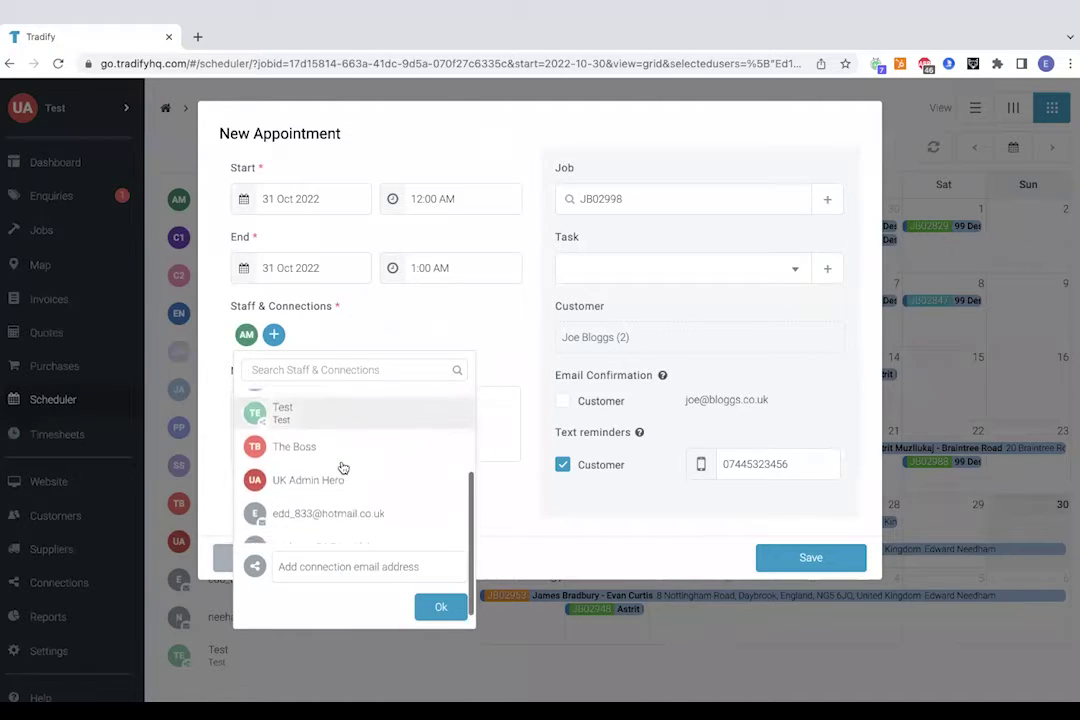
{"action": "scroll", "coordinate": [345, 485], "scroll_direction": "down", "scroll_amount": 1}
{"action": "left_click", "coordinate": [345, 497]}
{"action": "left_click", "coordinate": [538, 438]}
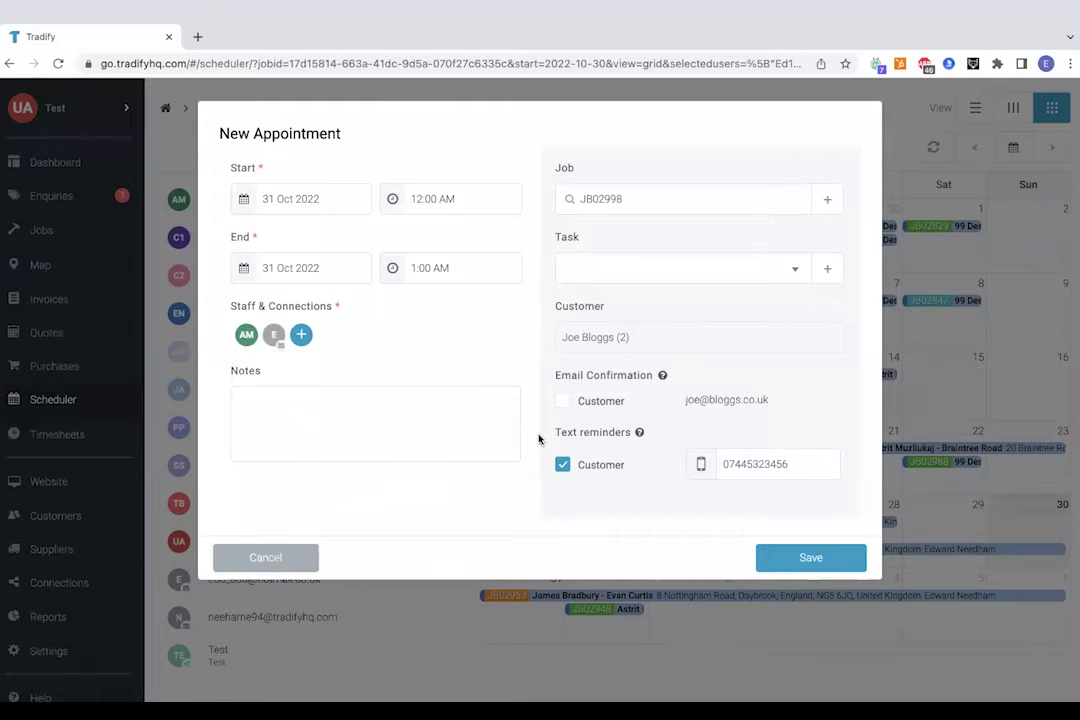
Turn on email confirmation, turn off text reminders, and save the appointment.
{"action": "left_click", "coordinate": [563, 400]}
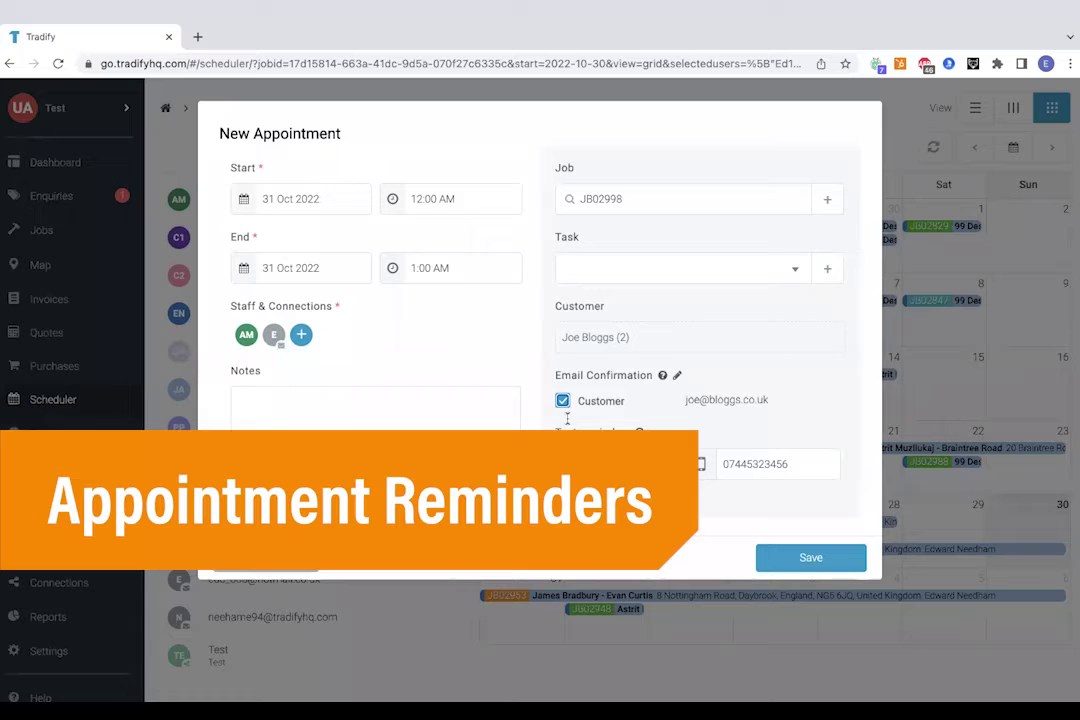
{"action": "left_click", "coordinate": [563, 401]}
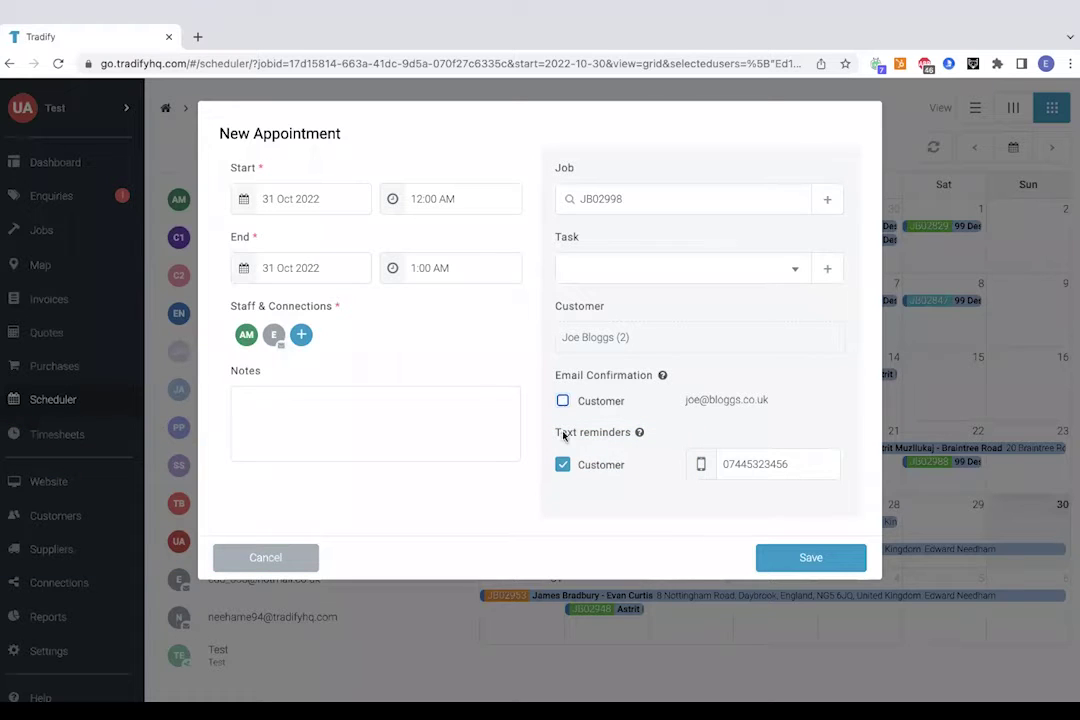
{"action": "left_click", "coordinate": [562, 465]}
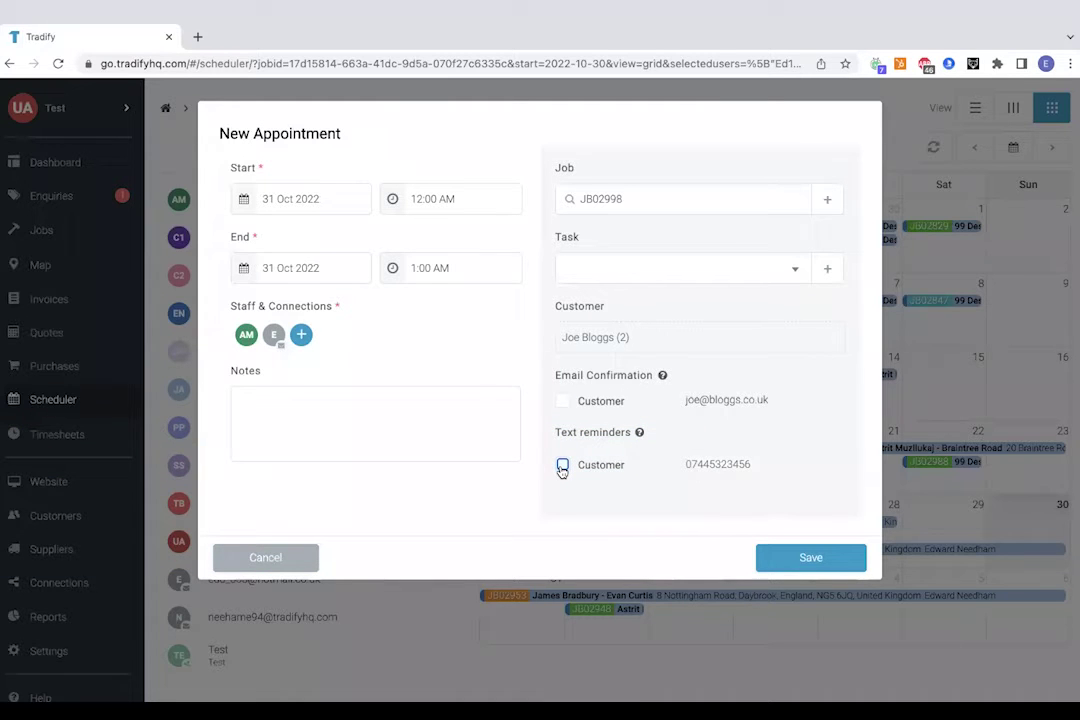
{"action": "left_click", "coordinate": [563, 401]}
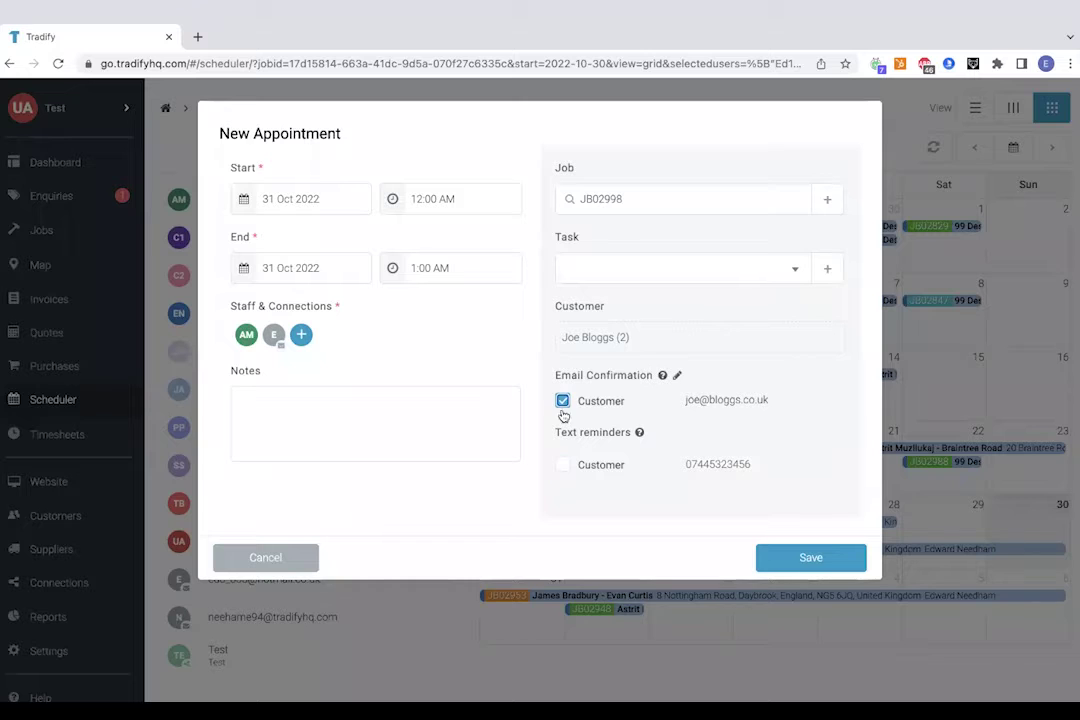
{"action": "left_click", "coordinate": [563, 465]}
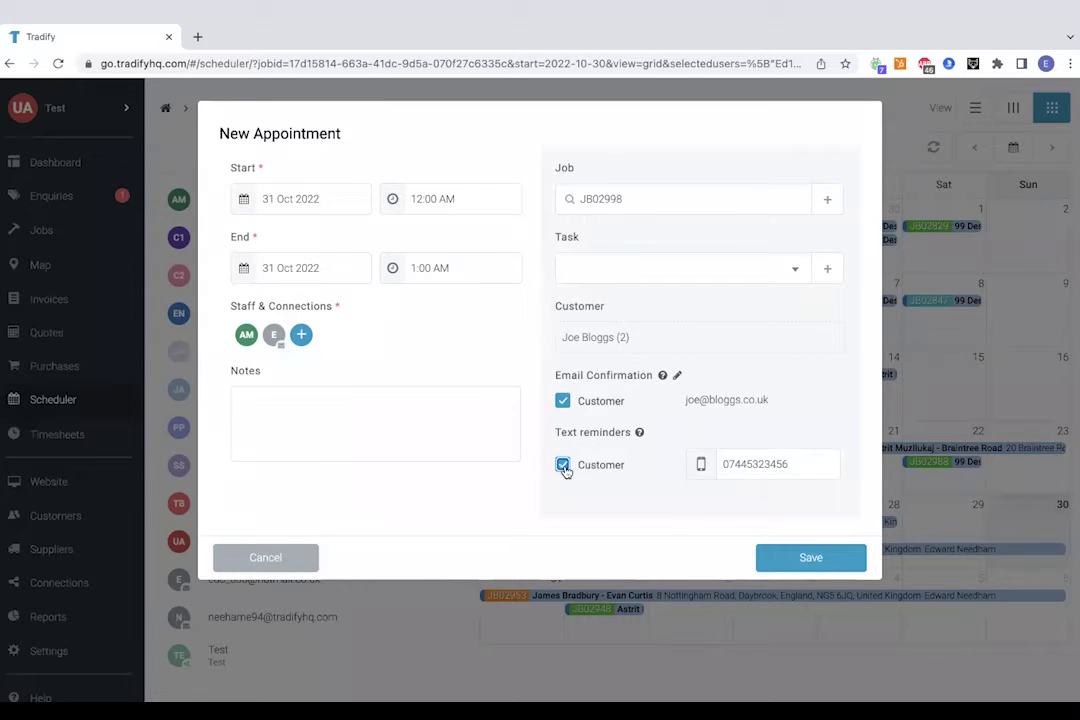
{"action": "left_click", "coordinate": [563, 466]}
{"action": "left_click", "coordinate": [771, 558]}
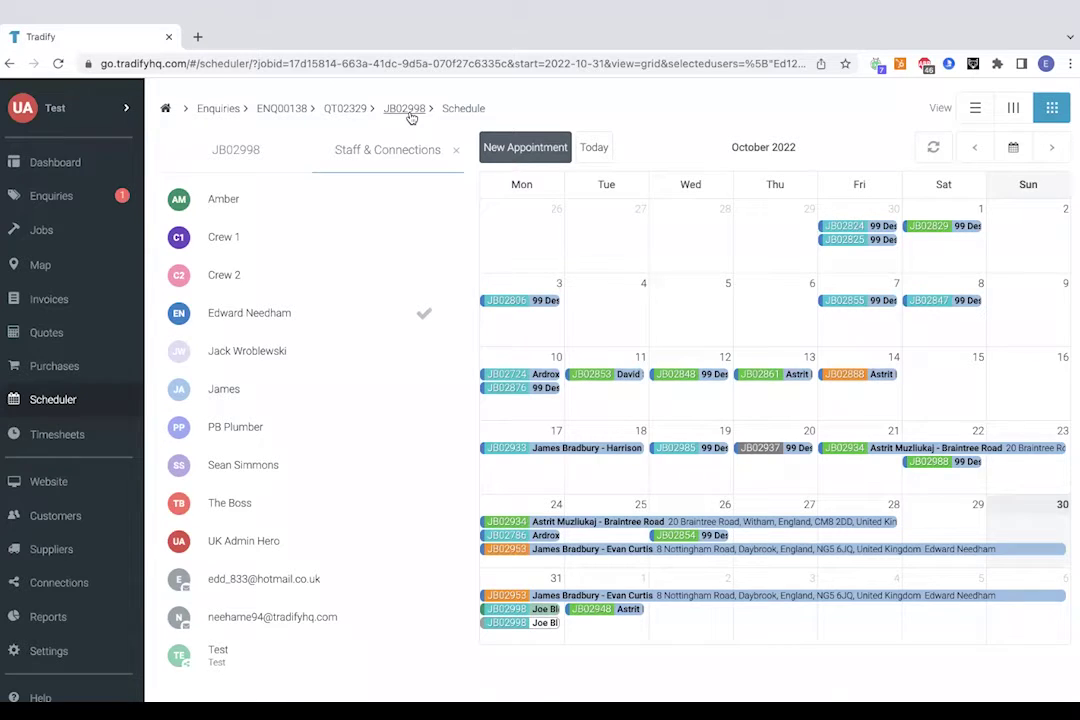
Open JB02998's Forms & Certs tab and list the certificate types available to create.
{"action": "left_click", "coordinate": [409, 115]}
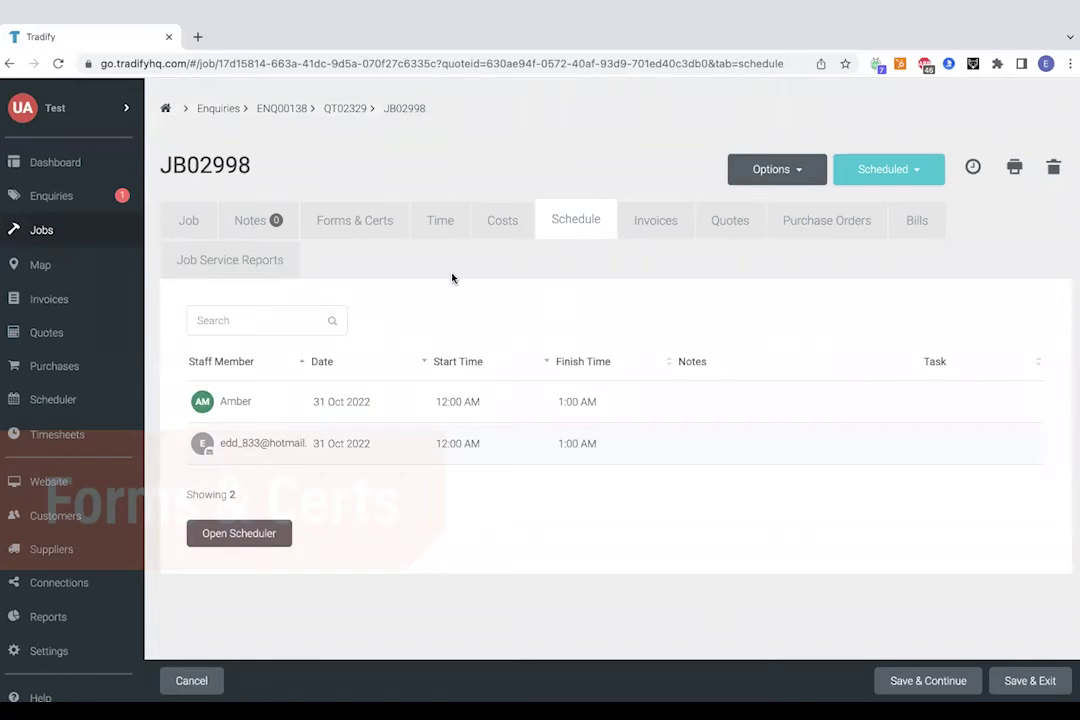
{"action": "left_click", "coordinate": [338, 224]}
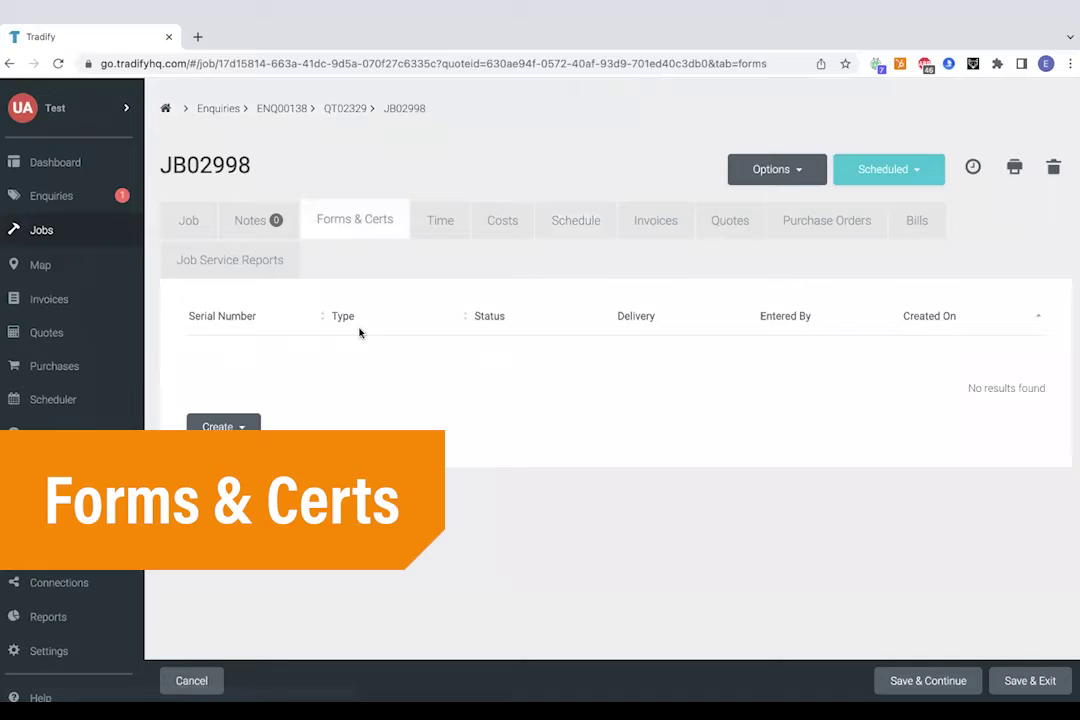
{"action": "left_click", "coordinate": [220, 429]}
{"action": "scroll", "coordinate": [527, 430], "scroll_direction": "down", "scroll_amount": 5}
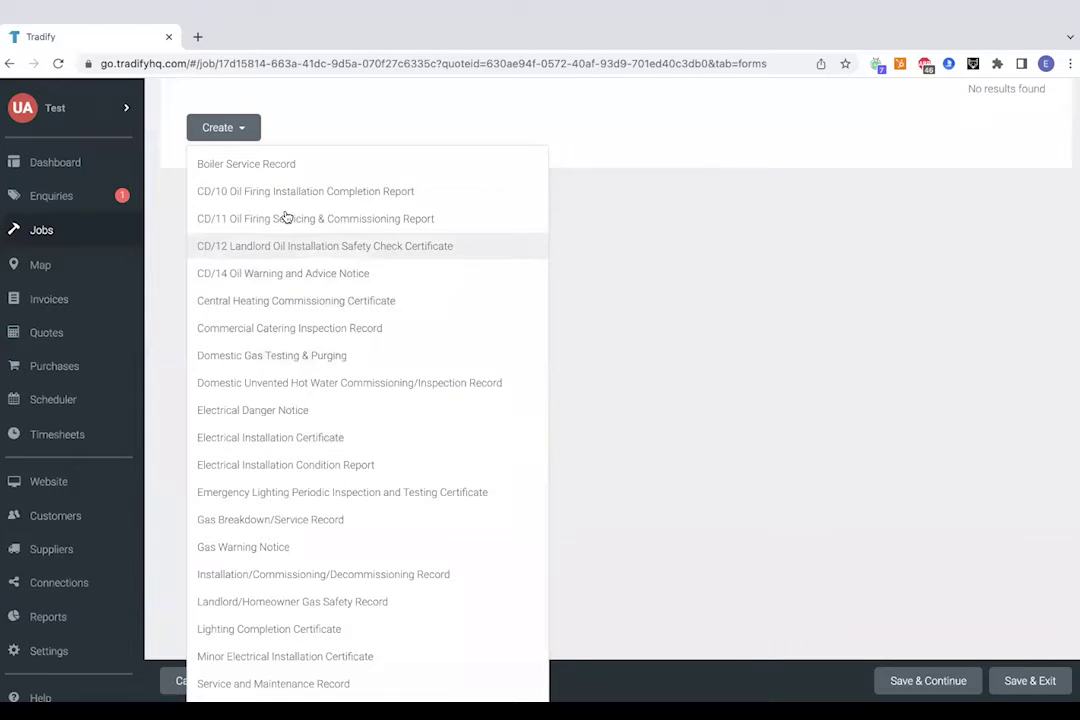
Create a Boiler Service Record, sign the engineer and customer boxes, and save it as a draft.
{"action": "left_click", "coordinate": [265, 164]}
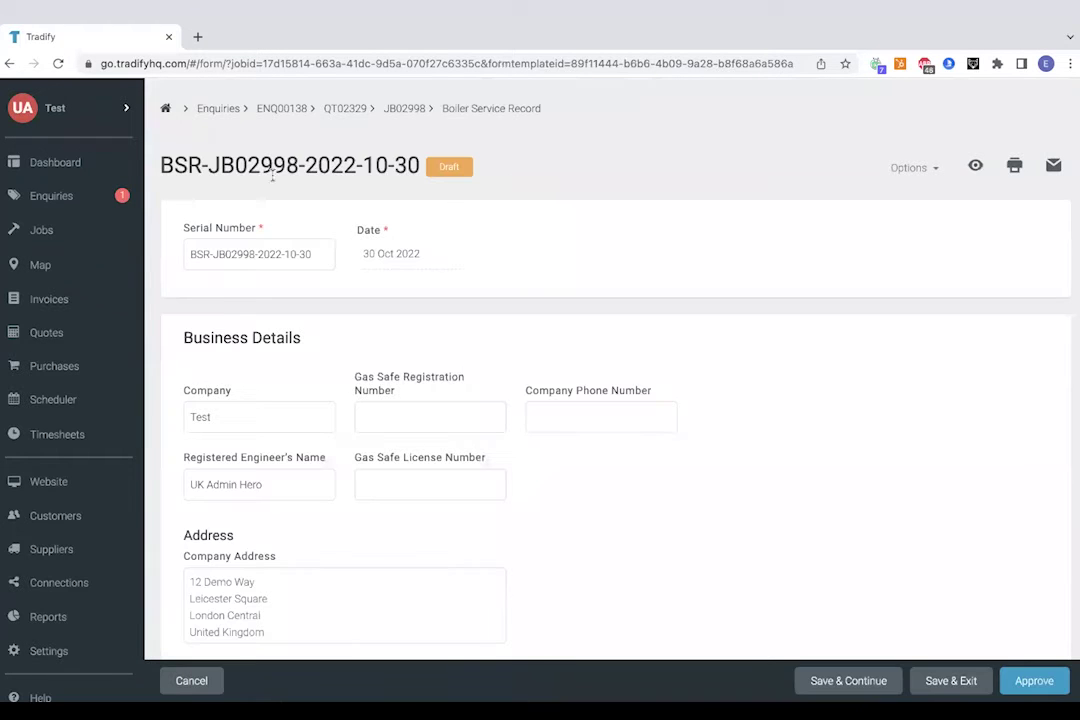
{"action": "scroll", "coordinate": [380, 400], "scroll_direction": "down", "scroll_amount": 7}
{"action": "scroll", "coordinate": [380, 400], "scroll_direction": "down", "scroll_amount": 10}
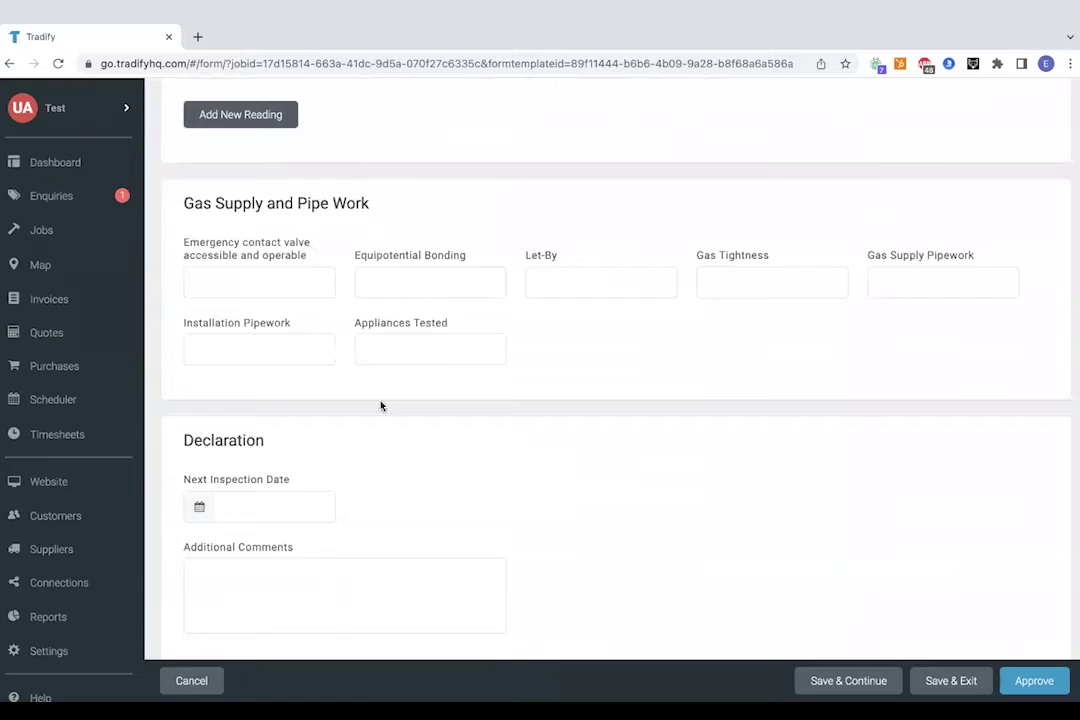
{"action": "left_click_drag", "start_coordinate": [278, 295], "coordinate": [390, 298]}
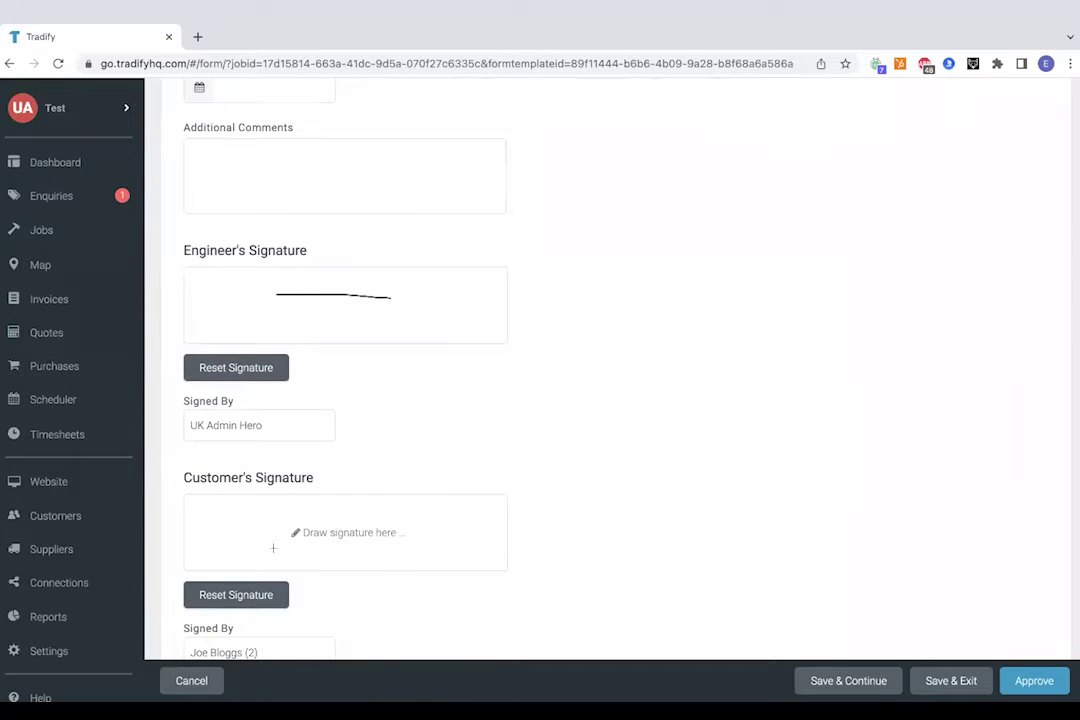
{"action": "left_click_drag", "start_coordinate": [272, 552], "coordinate": [392, 544]}
{"action": "scroll", "coordinate": [504, 548], "scroll_direction": "down", "scroll_amount": 1}
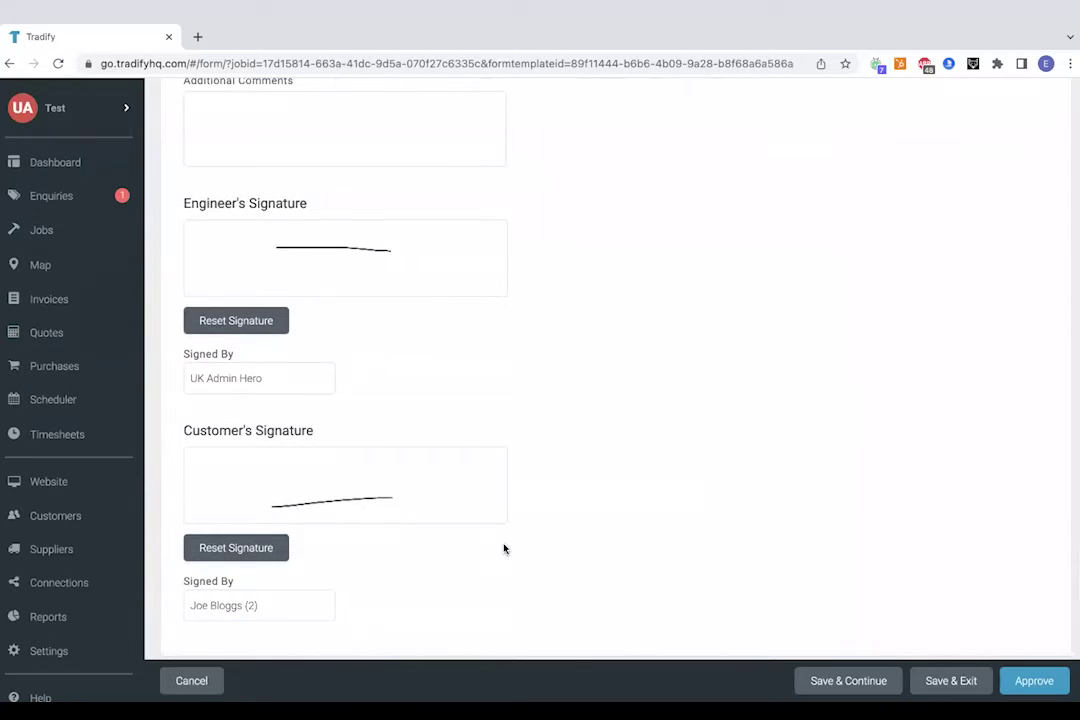
{"action": "scroll", "coordinate": [504, 548], "scroll_direction": "up", "scroll_amount": 18}
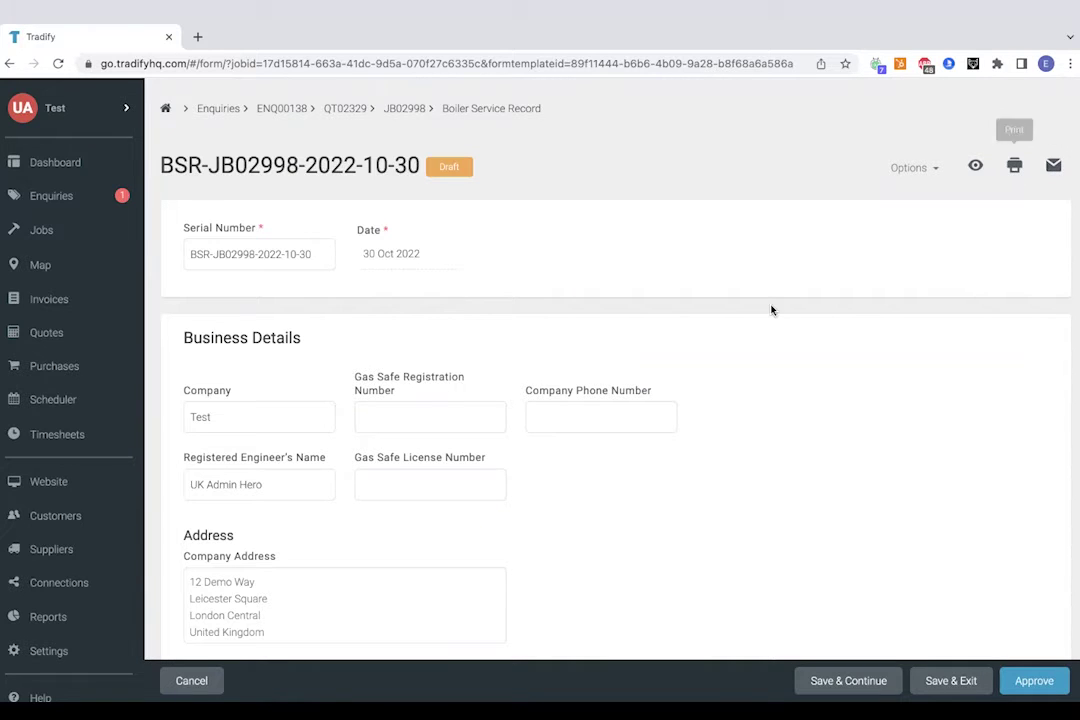
{"action": "left_click", "coordinate": [395, 113]}
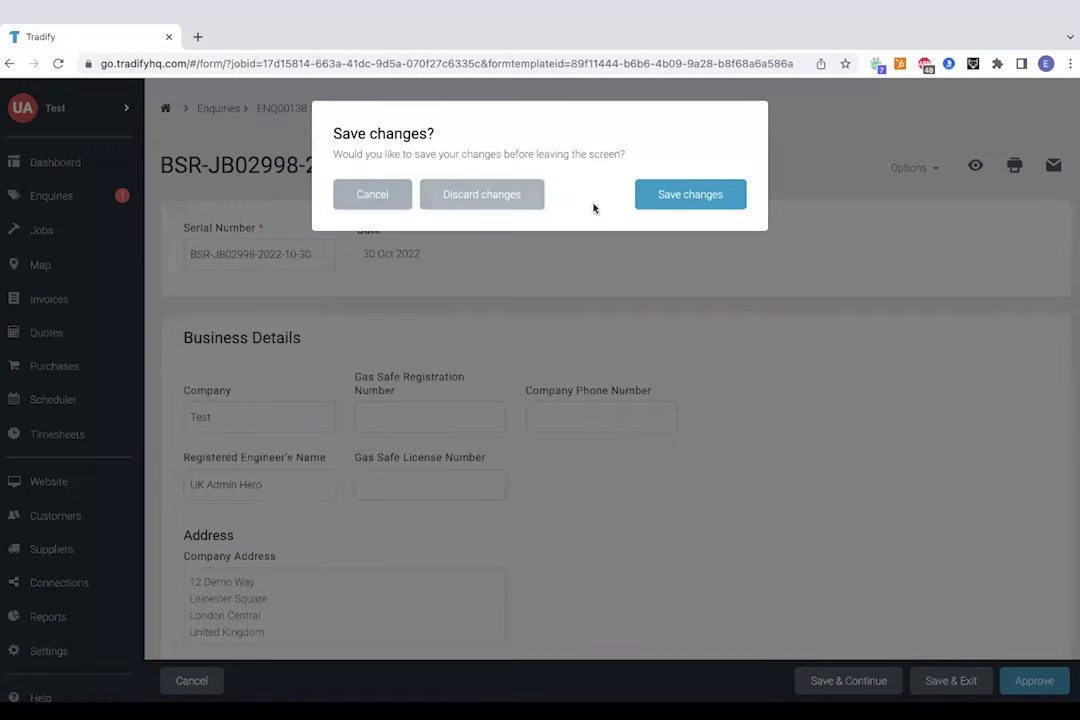
{"action": "left_click", "coordinate": [673, 205]}
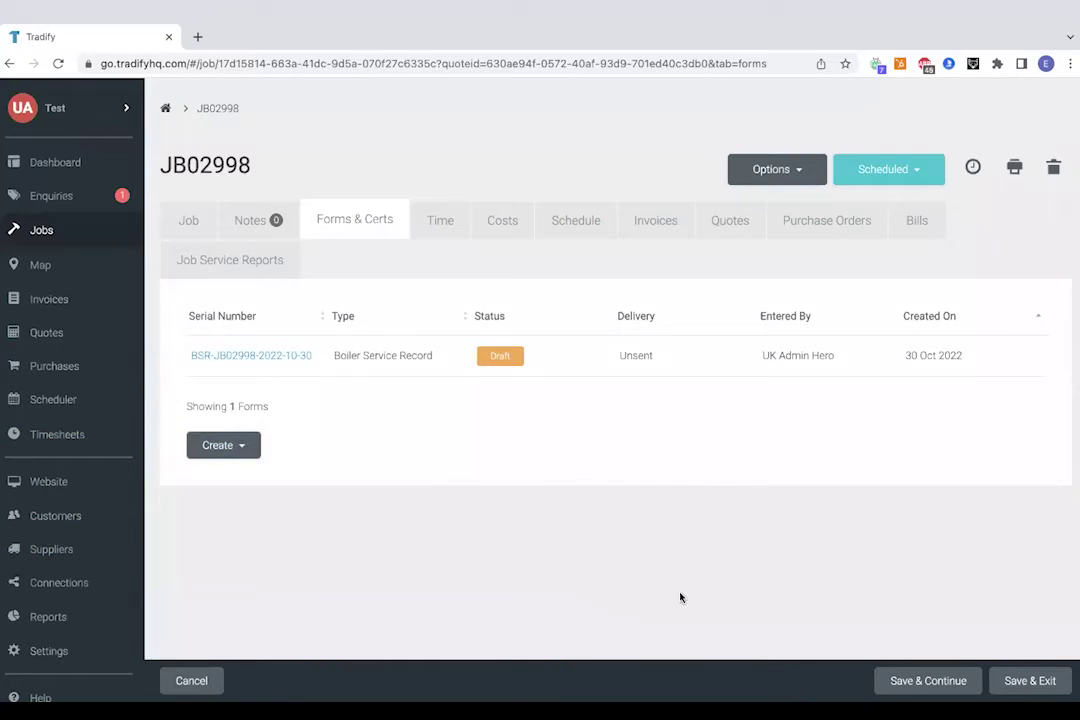
Copy the .52CTRUW, E-GARAGE and TSTORM20S items from quote QT02329 into a purchase order.
{"action": "left_click", "coordinate": [728, 232]}
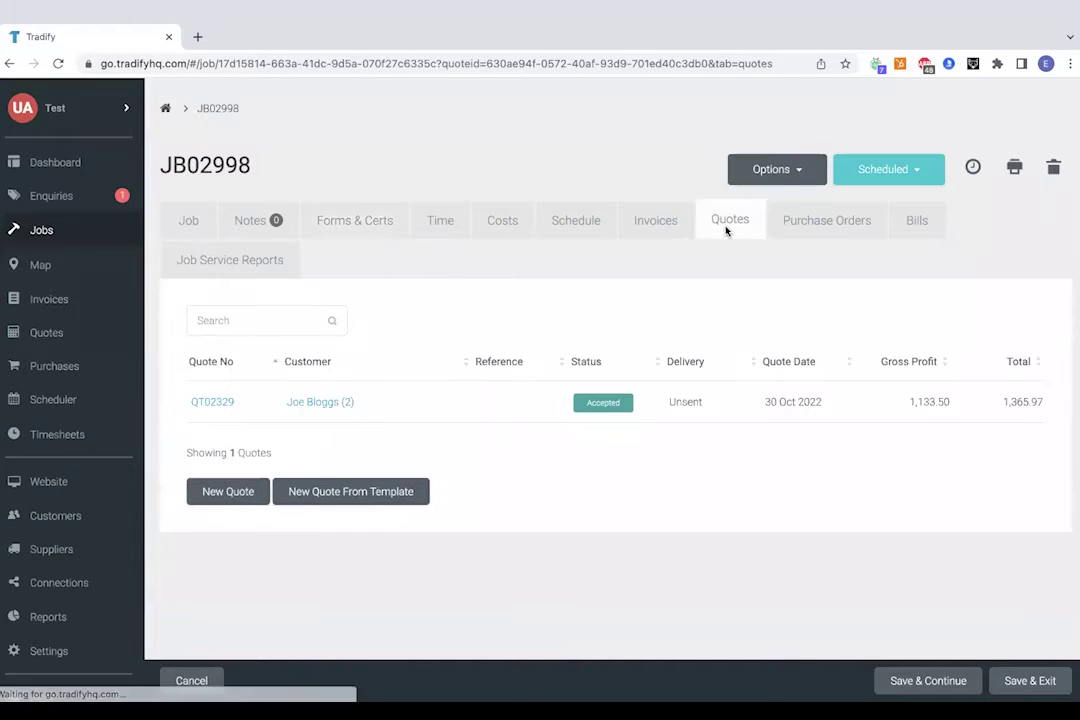
{"action": "left_click", "coordinate": [208, 403]}
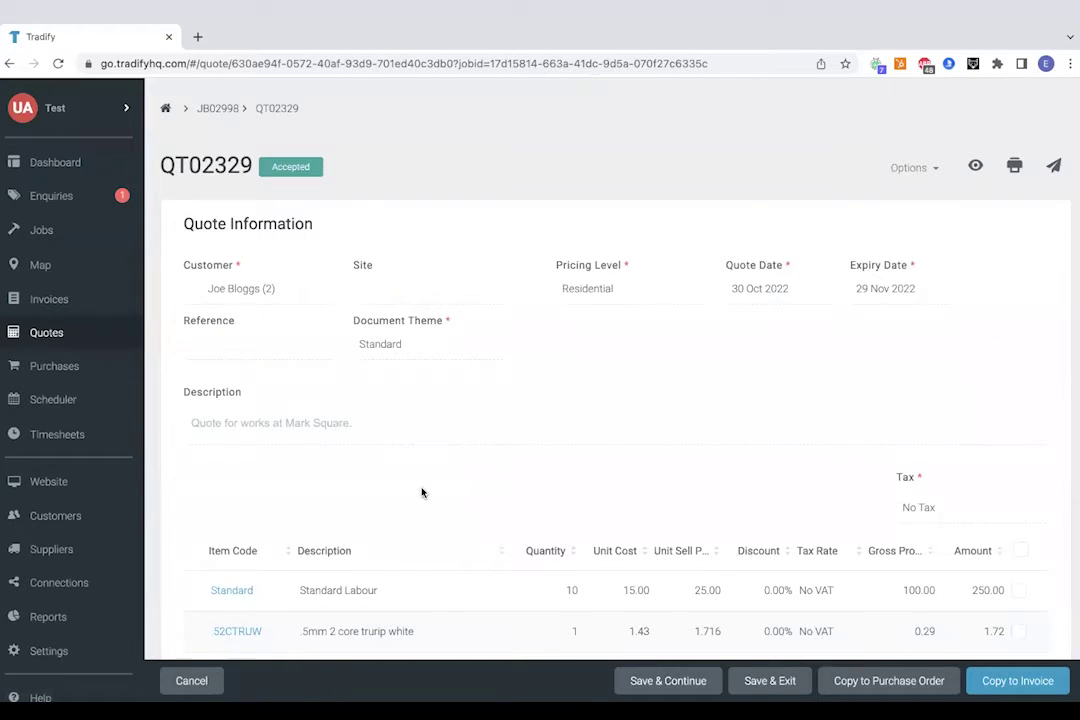
{"action": "scroll", "coordinate": [422, 492], "scroll_direction": "down", "scroll_amount": 2}
{"action": "left_click", "coordinate": [889, 680]}
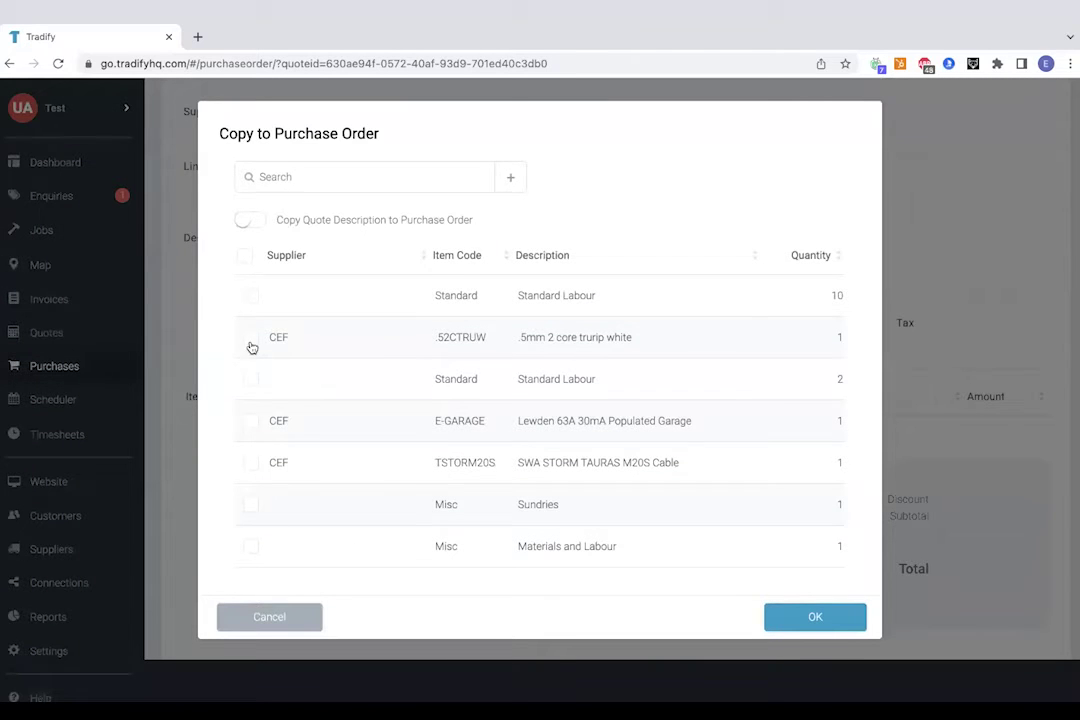
{"action": "left_click", "coordinate": [251, 340]}
{"action": "left_click", "coordinate": [250, 422]}
{"action": "left_click", "coordinate": [250, 462]}
Choose CEF as the supplier and create the purchase order.
{"action": "left_click", "coordinate": [245, 177]}
{"action": "type", "text": "cef"}
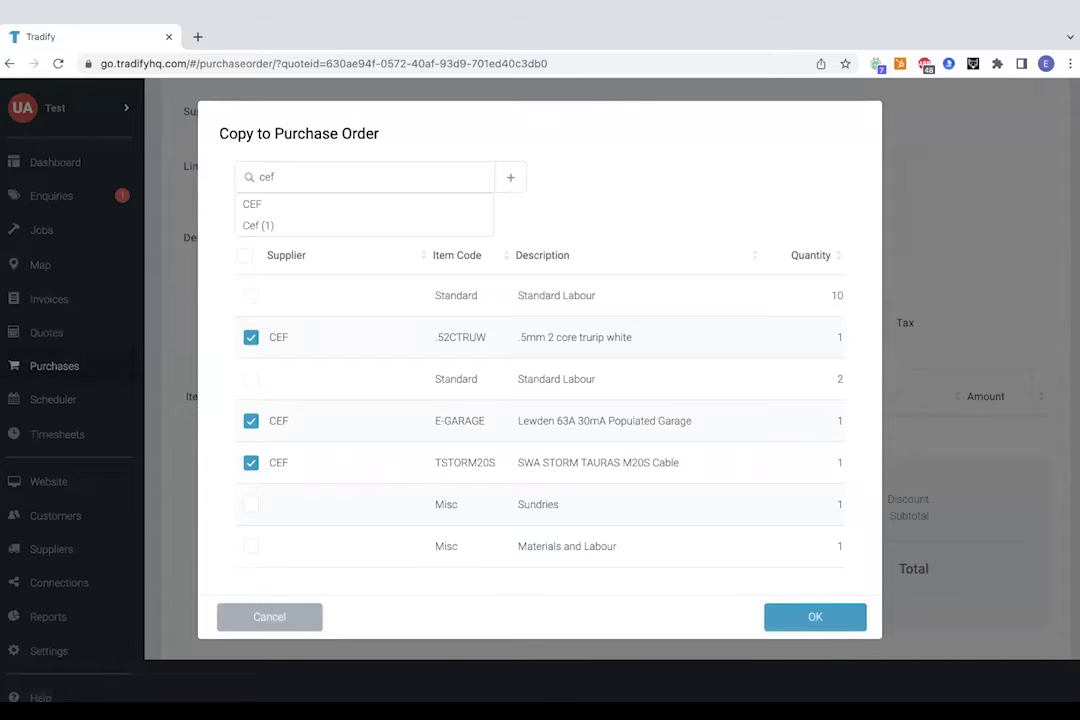
{"action": "left_click", "coordinate": [289, 206]}
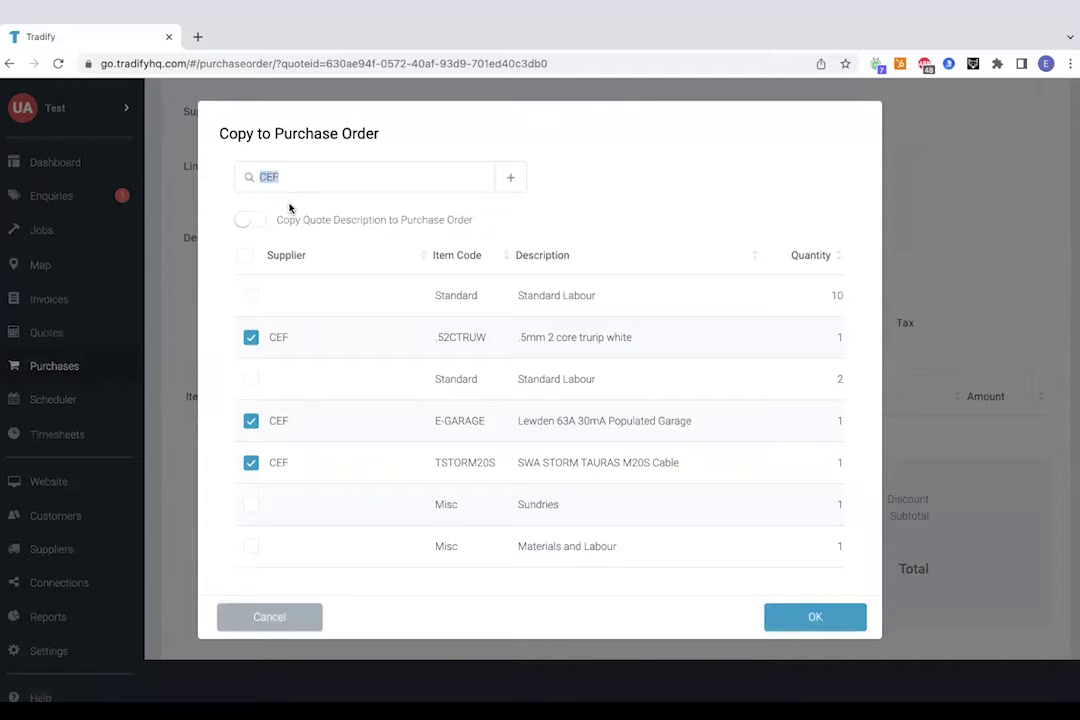
{"action": "left_click", "coordinate": [788, 622]}
{"action": "scroll", "coordinate": [707, 477], "scroll_direction": "up", "scroll_amount": 2}
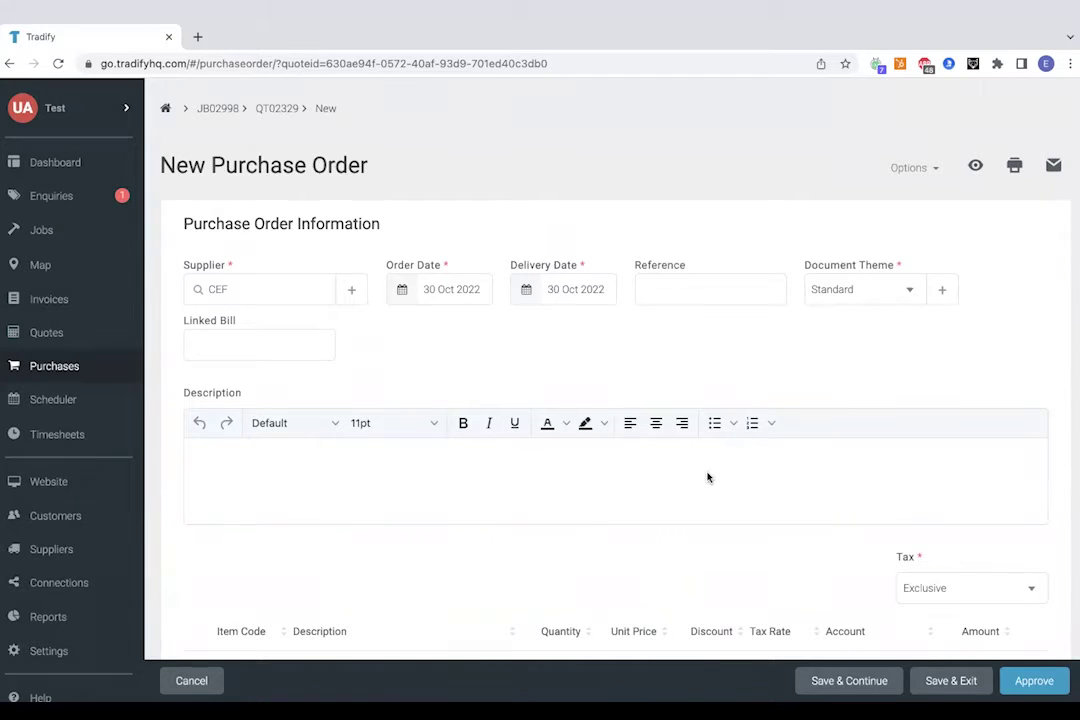
{"action": "scroll", "coordinate": [707, 477], "scroll_direction": "down", "scroll_amount": 4}
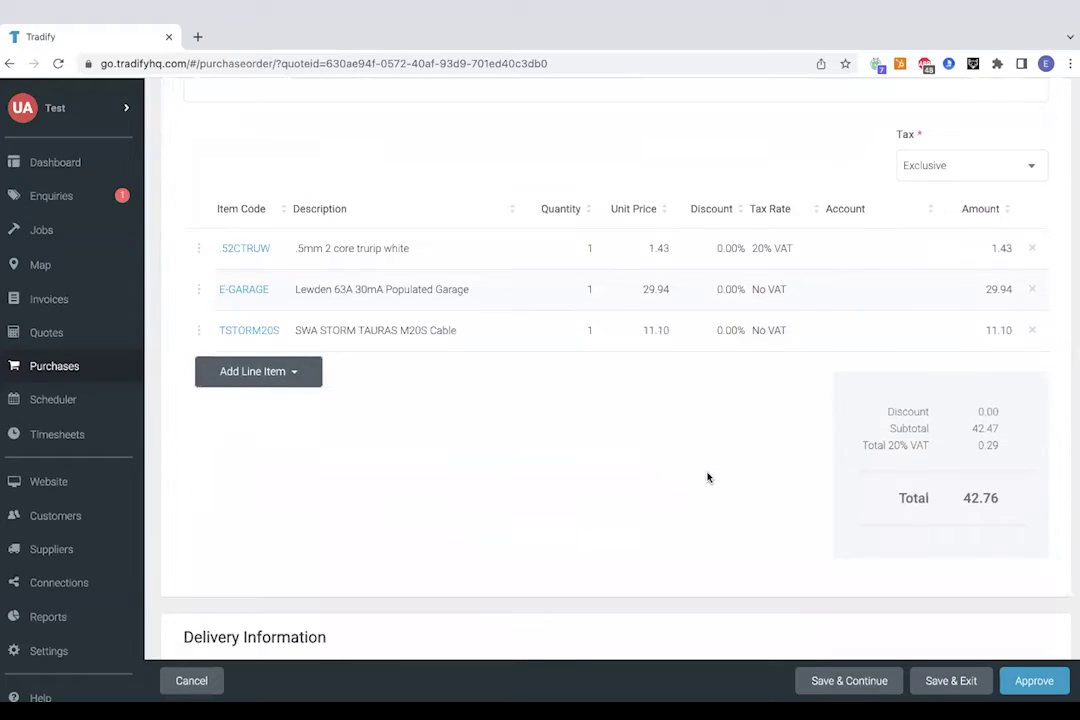
Add a miscellaneous 'test 1' line at unit price 10 and approve the purchase order.
{"action": "left_click", "coordinate": [290, 370]}
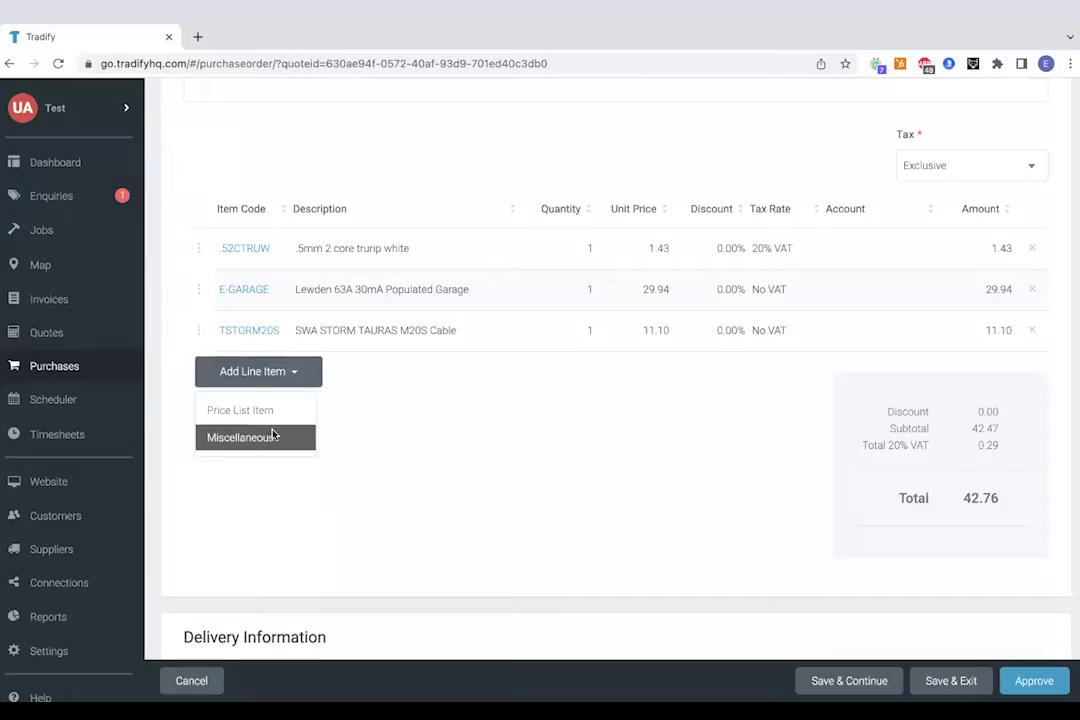
{"action": "left_click", "coordinate": [245, 437]}
{"action": "type", "text": "test 1"}
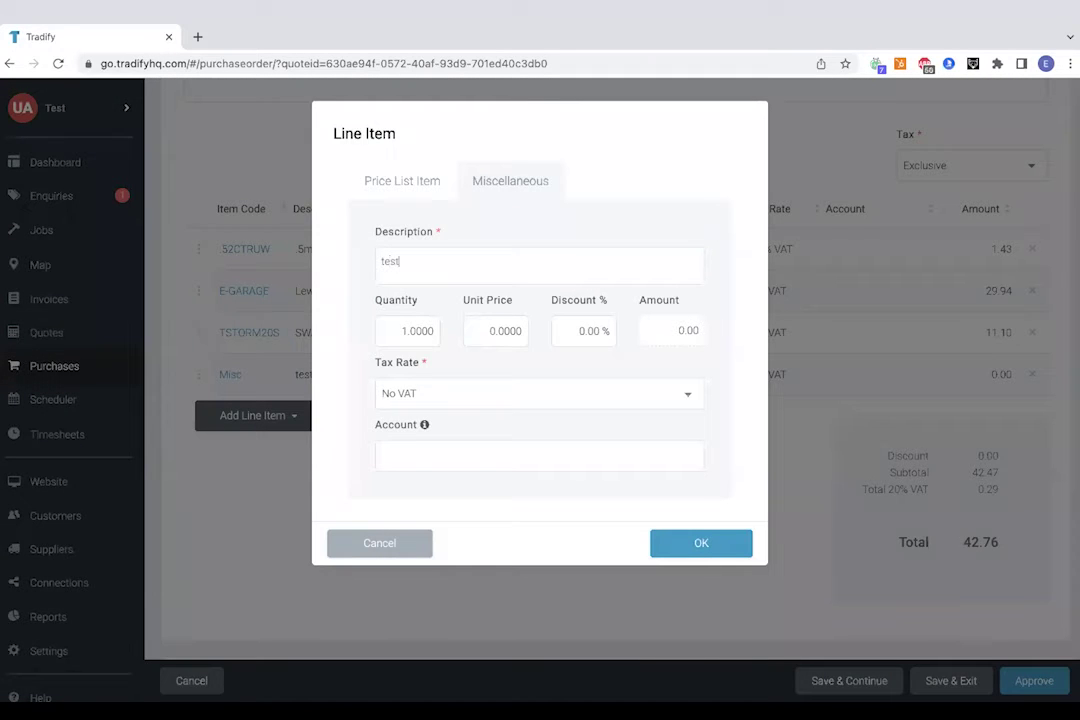
{"action": "left_click", "coordinate": [489, 331]}
{"action": "type", "text": "10"}
{"action": "left_click", "coordinate": [700, 545]}
{"action": "scroll", "coordinate": [702, 557], "scroll_direction": "down", "scroll_amount": 4}
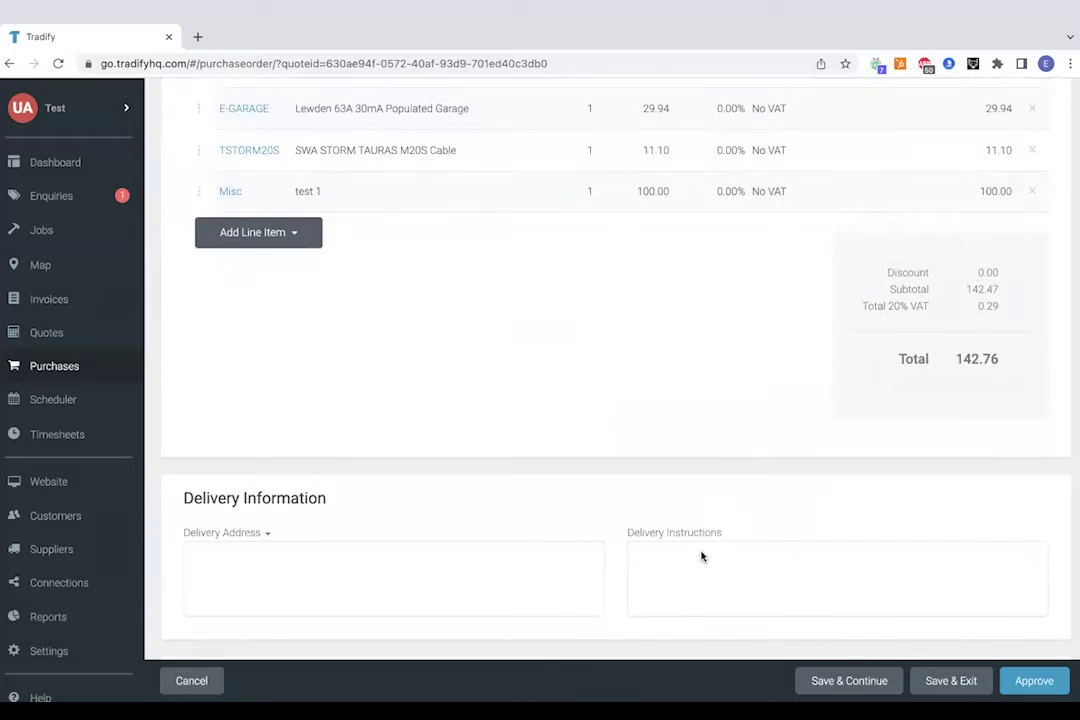
{"action": "scroll", "coordinate": [702, 557], "scroll_direction": "up", "scroll_amount": 8}
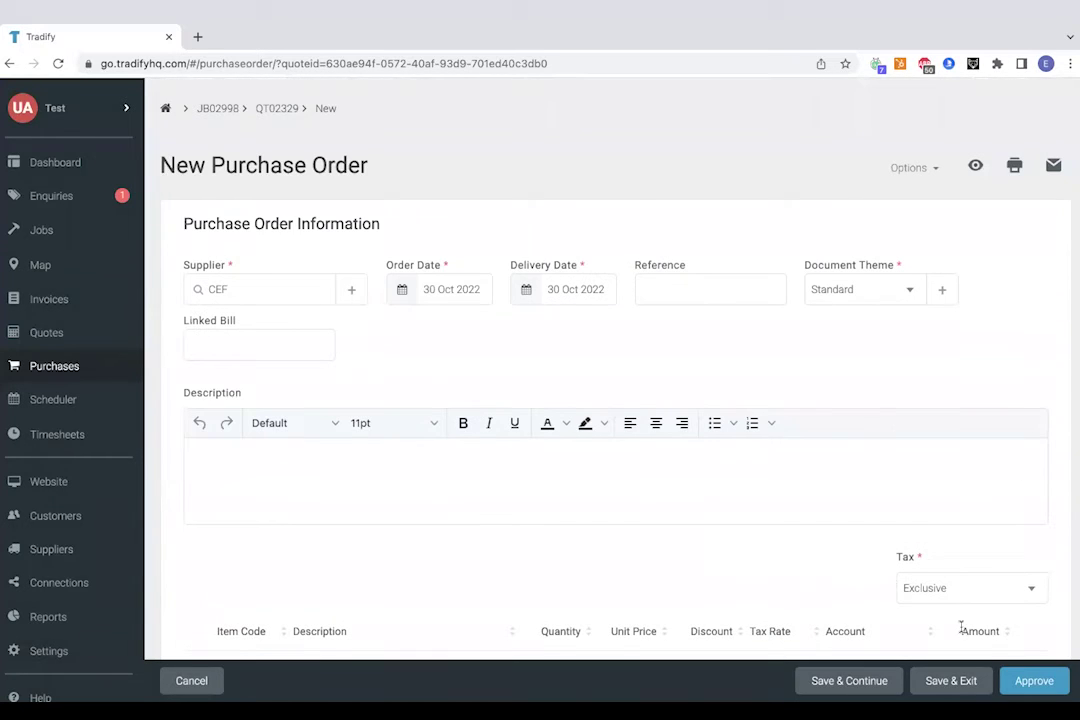
{"action": "left_click", "coordinate": [1033, 682]}
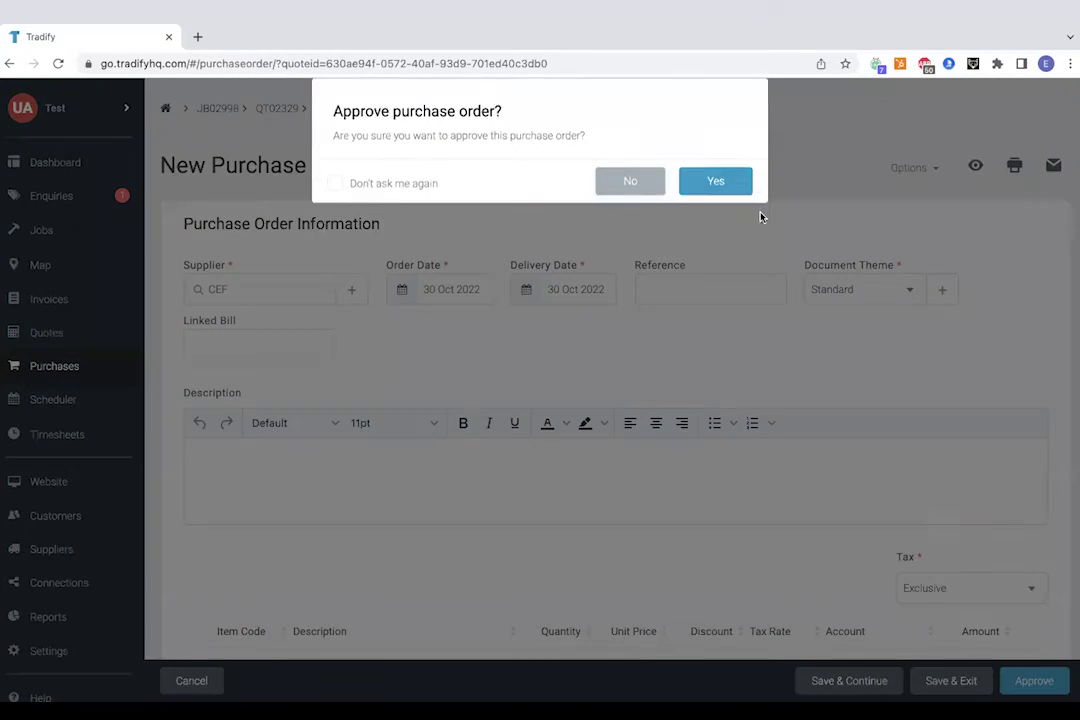
{"action": "left_click", "coordinate": [738, 198]}
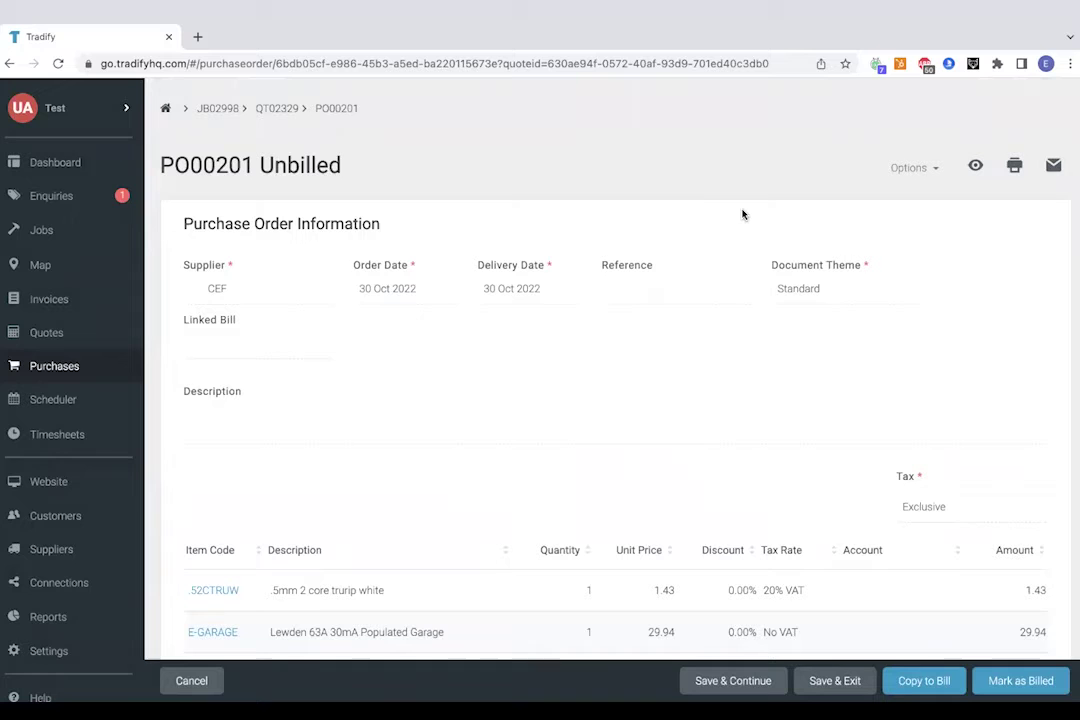
Turn PO00201 into a bill and approve the bill.
{"action": "left_click", "coordinate": [903, 684]}
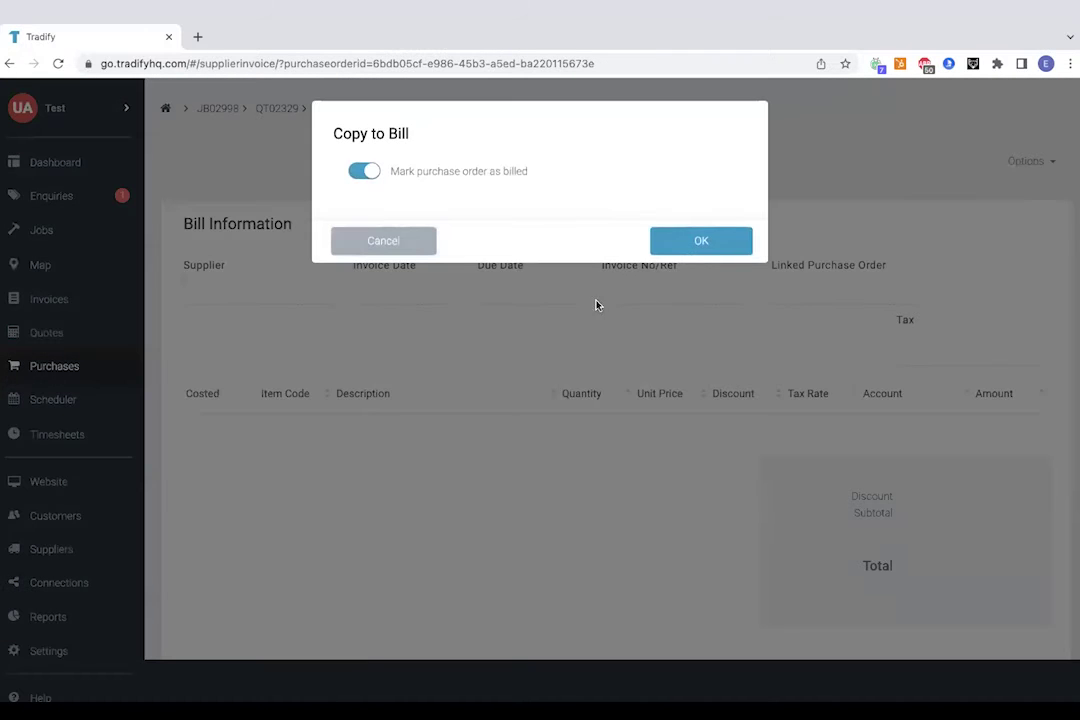
{"action": "left_click", "coordinate": [716, 243]}
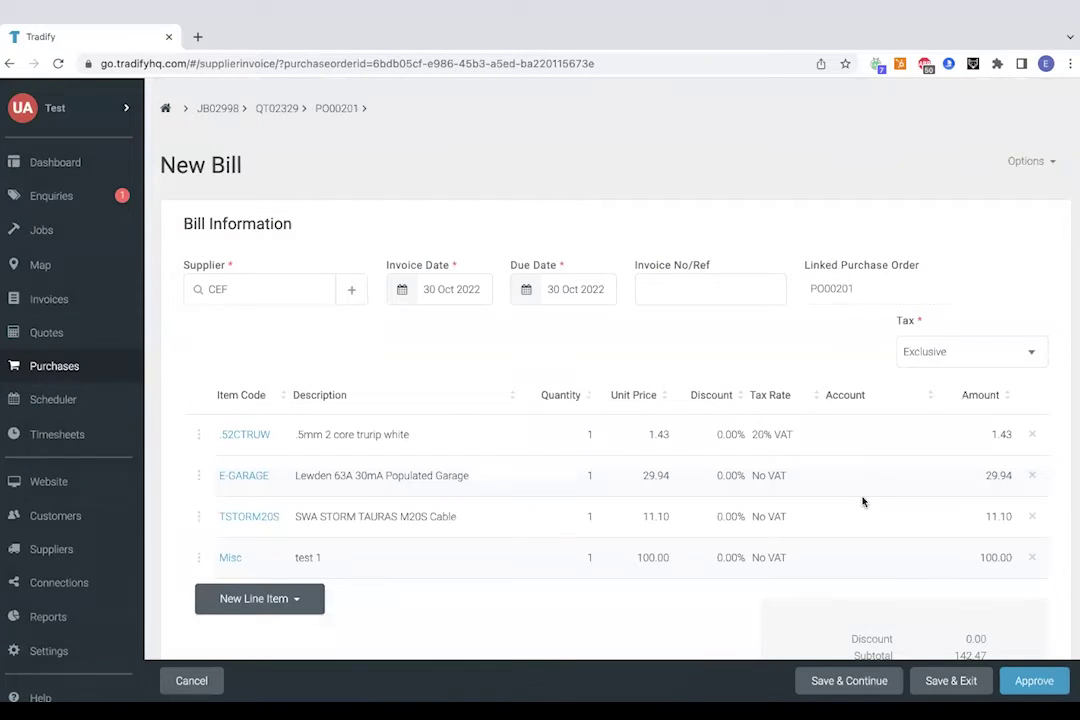
{"action": "left_click", "coordinate": [1034, 680]}
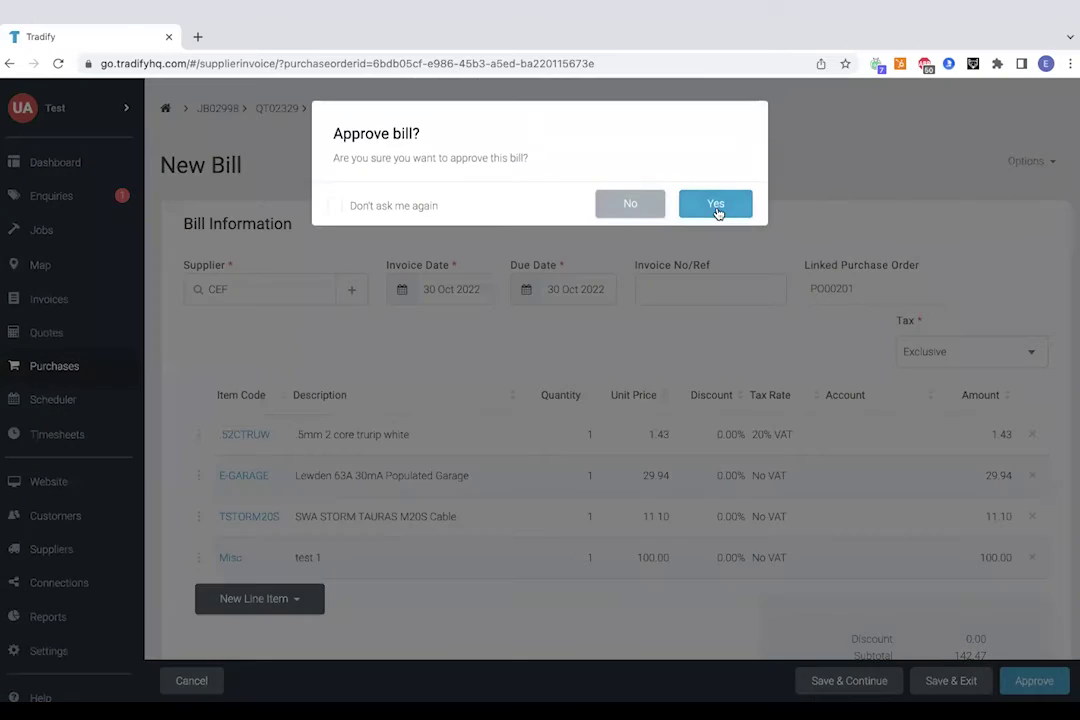
{"action": "left_click", "coordinate": [716, 205]}
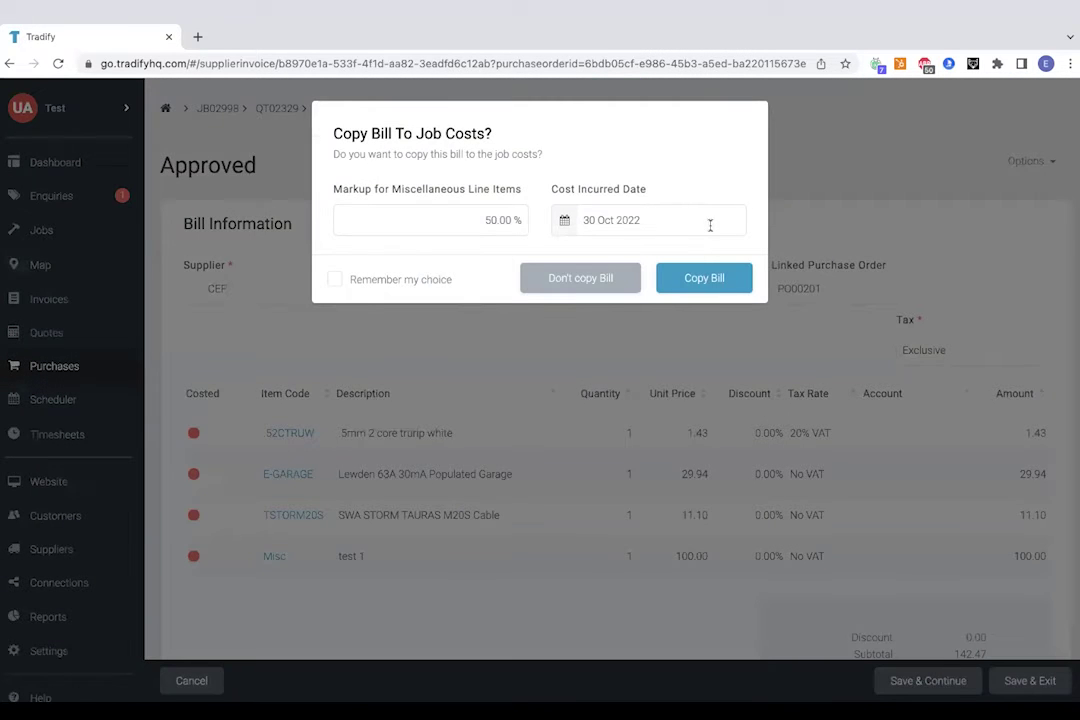
Copy the bill into the job costs and view JB02998's Bills tab.
{"action": "left_click", "coordinate": [698, 277]}
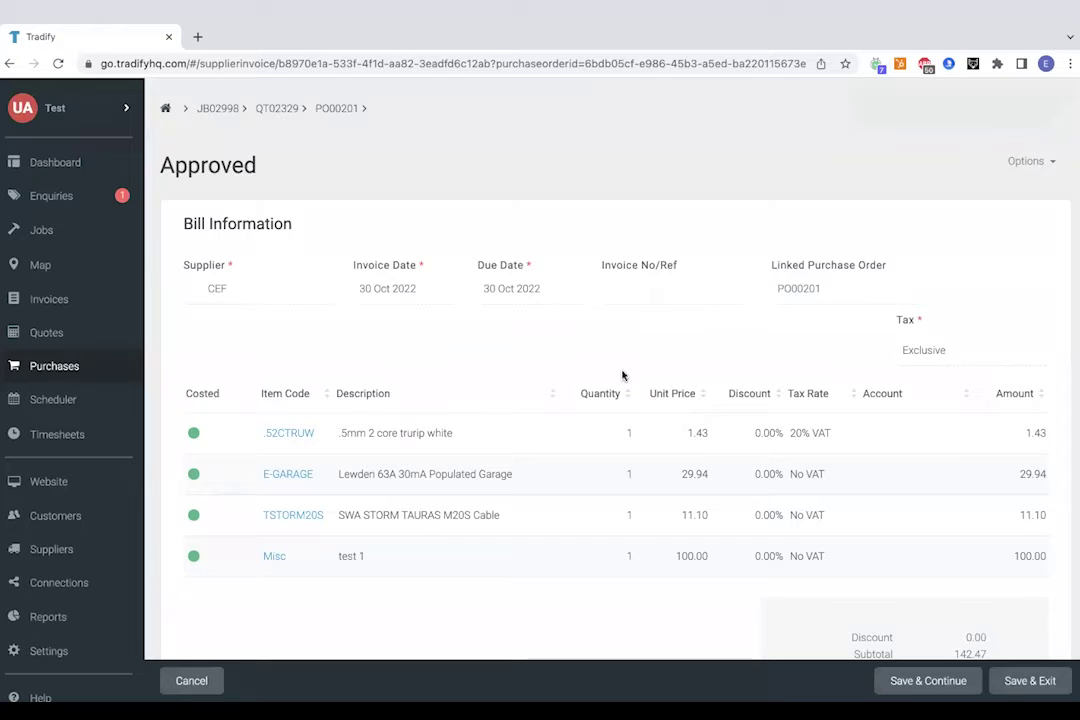
{"action": "left_click", "coordinate": [222, 108]}
{"action": "left_click", "coordinate": [906, 222]}
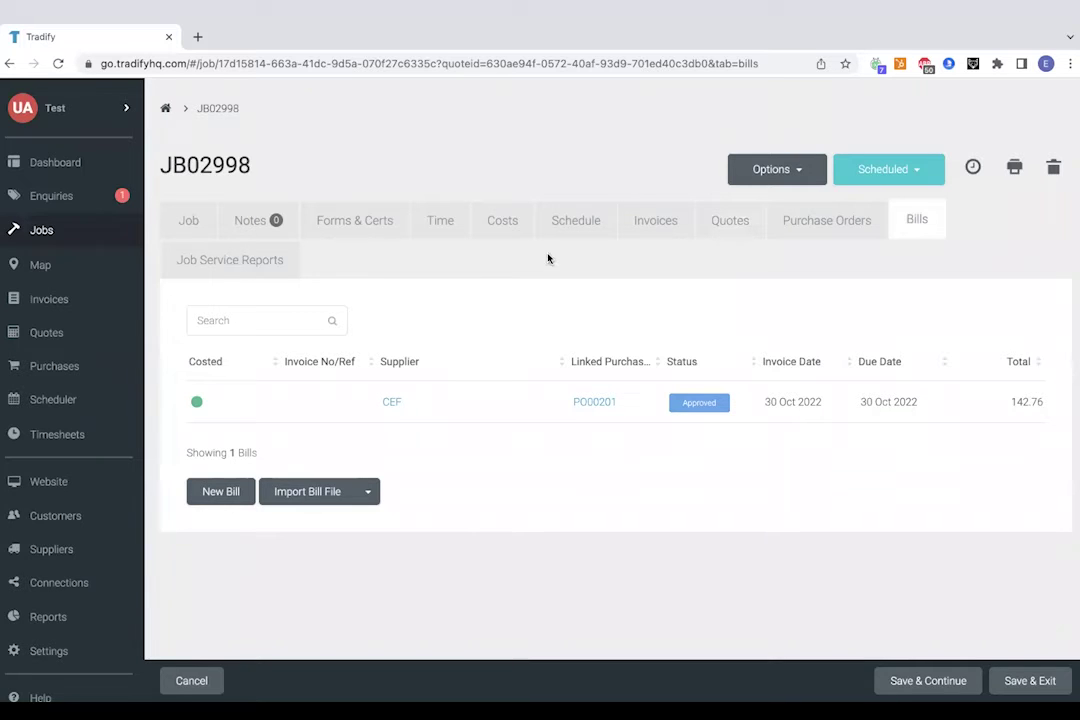
Review JB02998's costs: three price-list items plus the 'test 1' cost, totalling 142.47.
{"action": "left_click", "coordinate": [502, 220]}
{"action": "scroll", "coordinate": [502, 551], "scroll_direction": "down", "scroll_amount": 1}
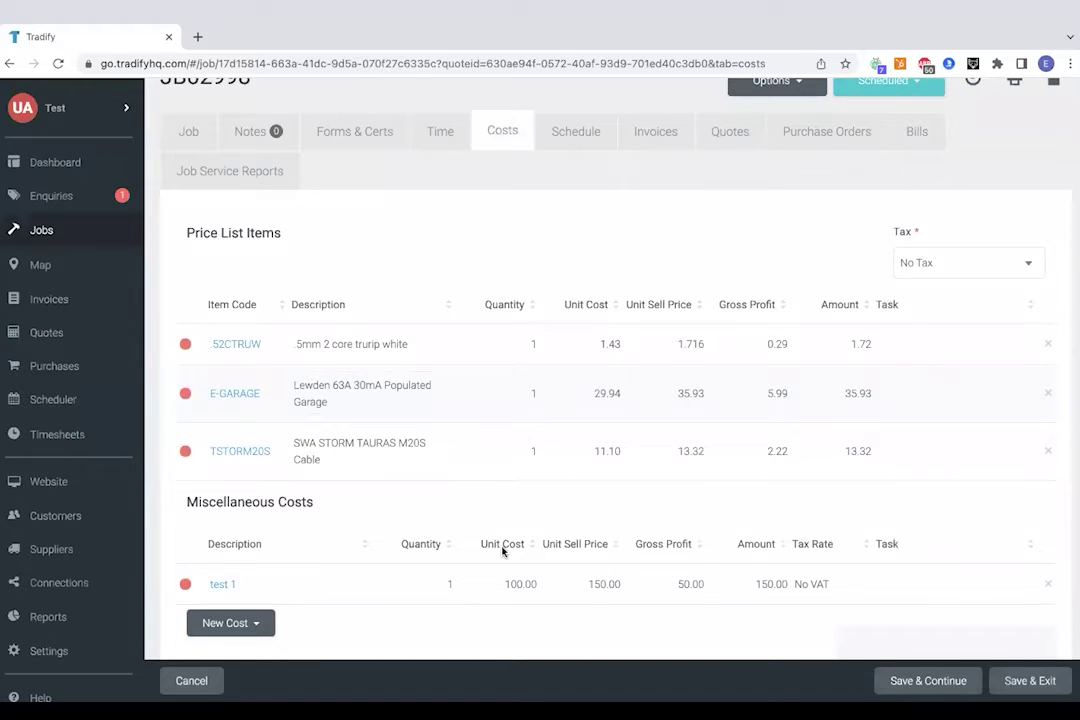
{"action": "mouse_move", "coordinate": [183, 327]}
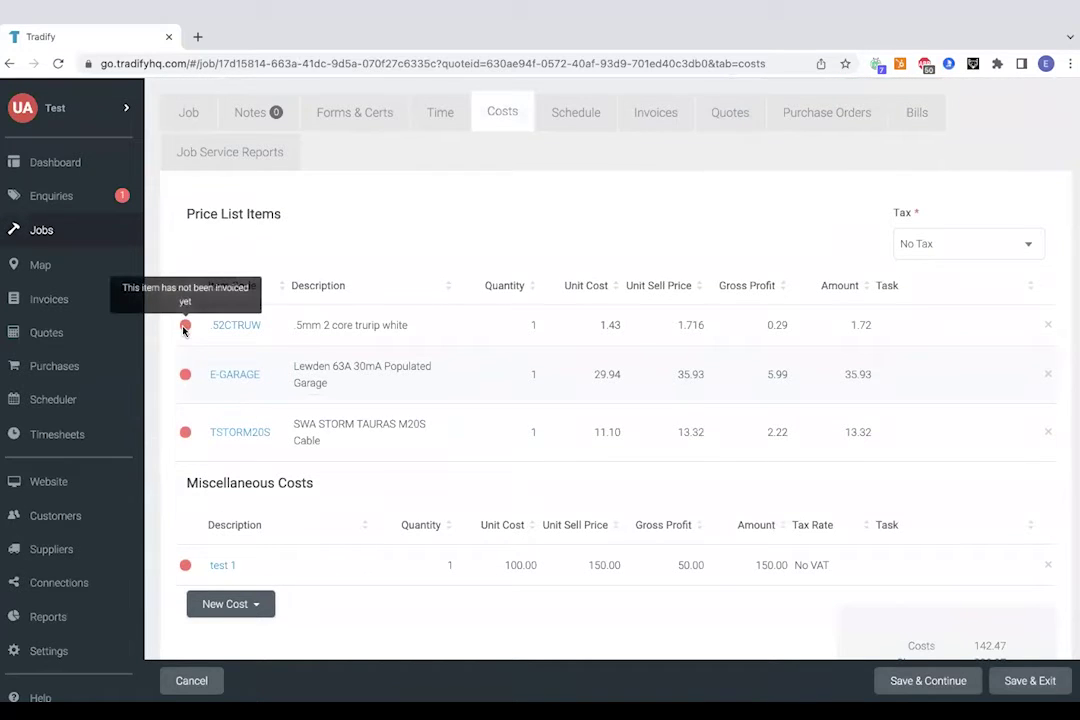
{"action": "scroll", "coordinate": [183, 320], "scroll_direction": "down", "scroll_amount": 3}
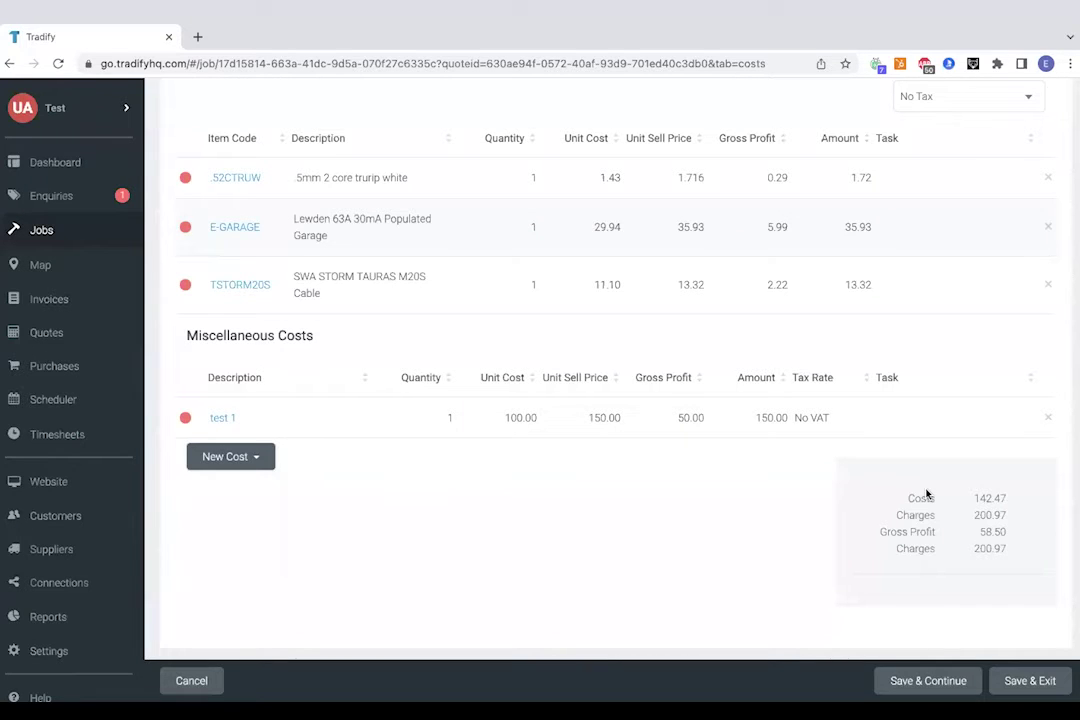
{"action": "scroll", "coordinate": [926, 494], "scroll_direction": "up", "scroll_amount": 3}
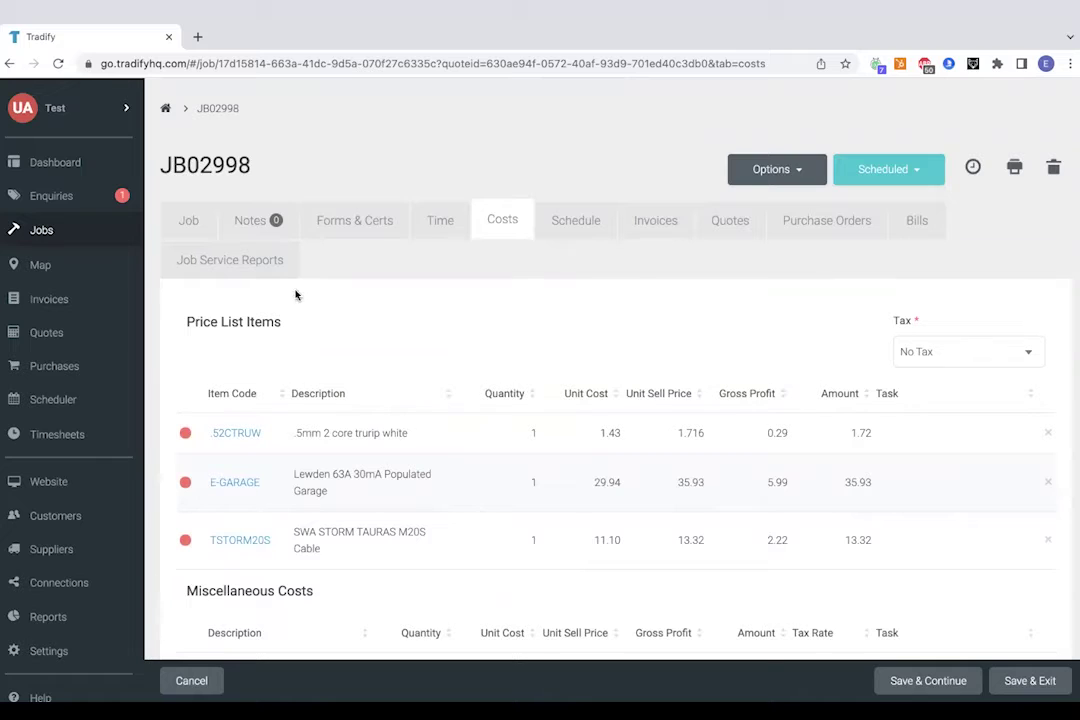
Open the job's Notes tab and start a new note, then discard it.
{"action": "left_click", "coordinate": [252, 222]}
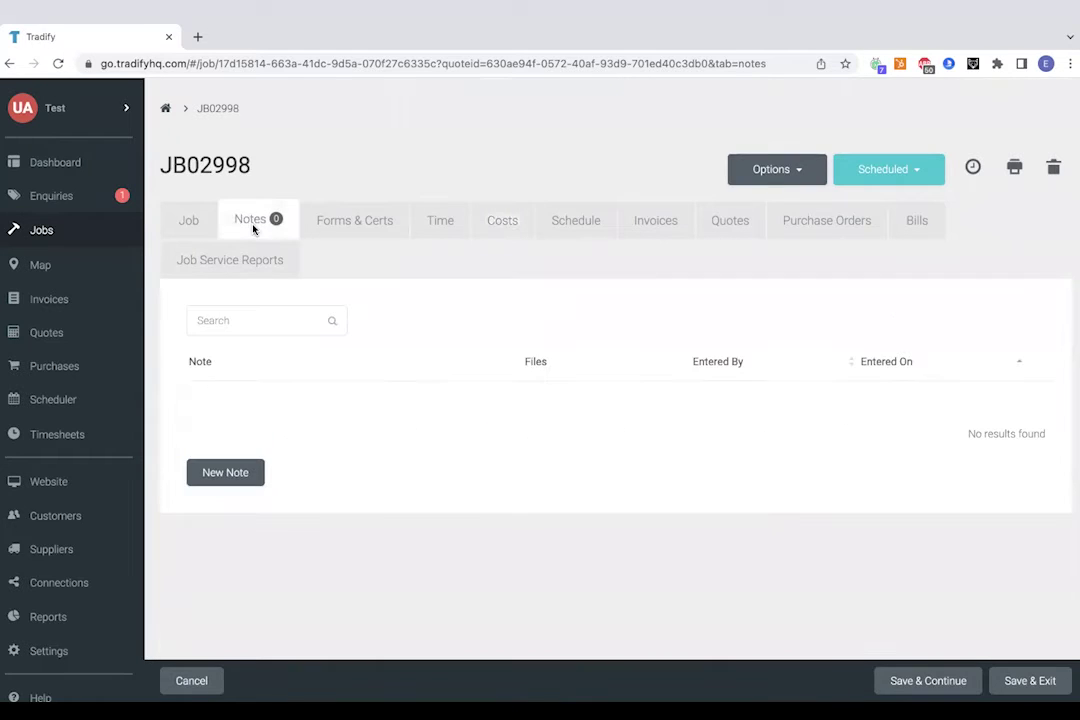
{"action": "left_click", "coordinate": [238, 473]}
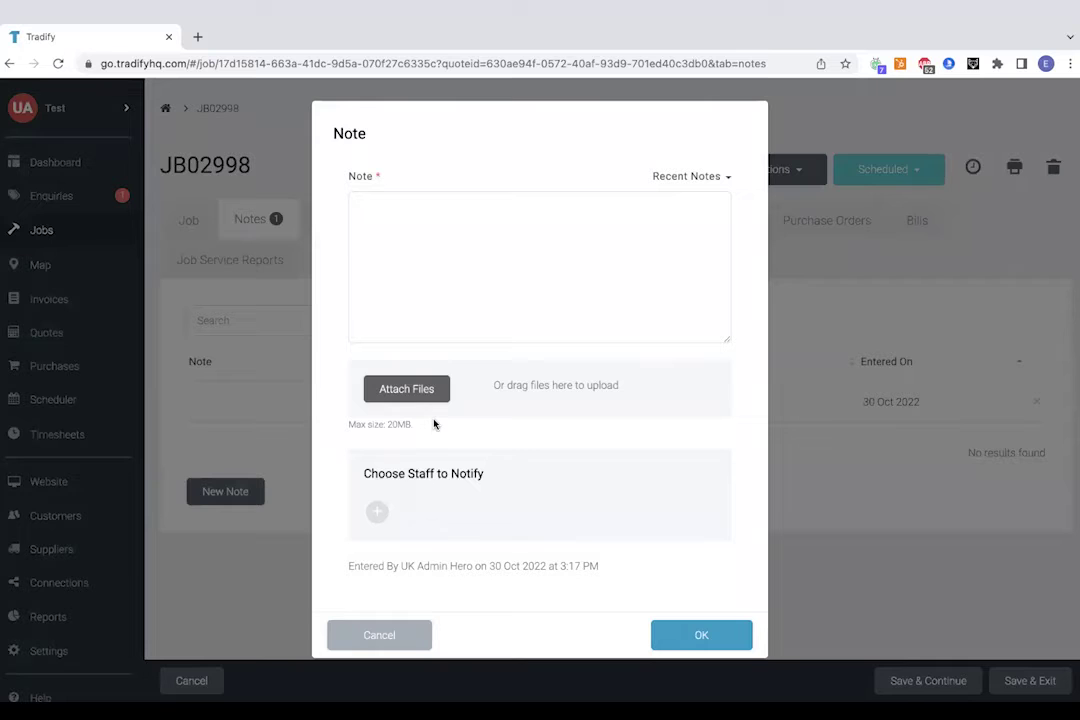
{"action": "left_click", "coordinate": [376, 634]}
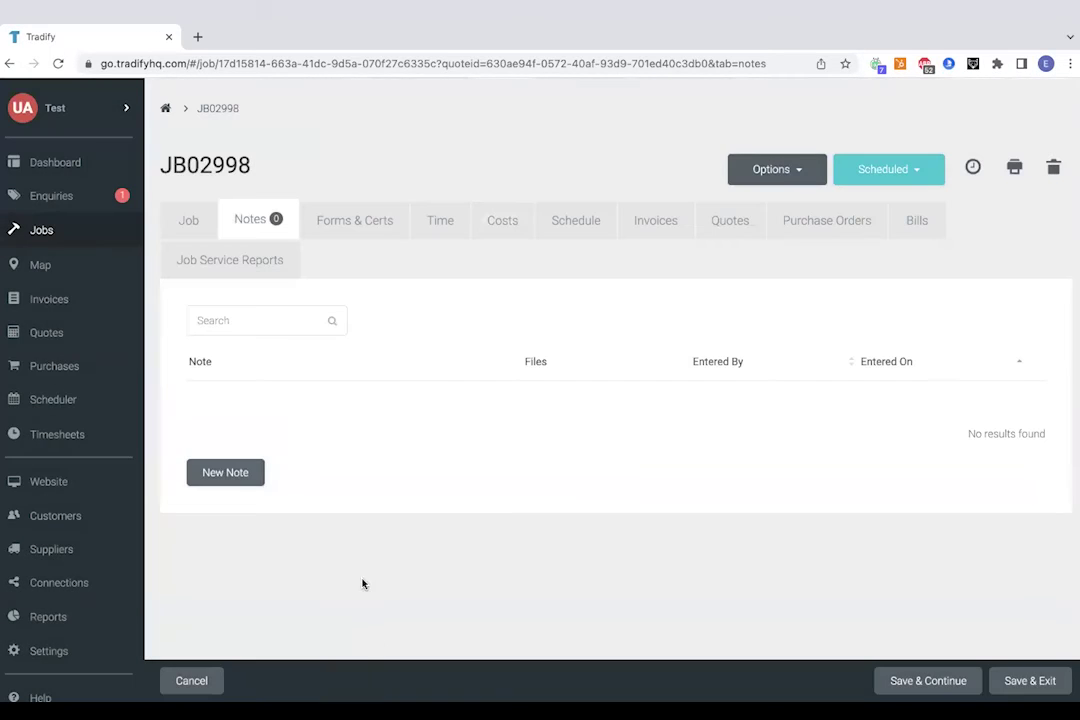
Open the Time tab and start a new timesheet entry, then discard it.
{"action": "left_click", "coordinate": [437, 225]}
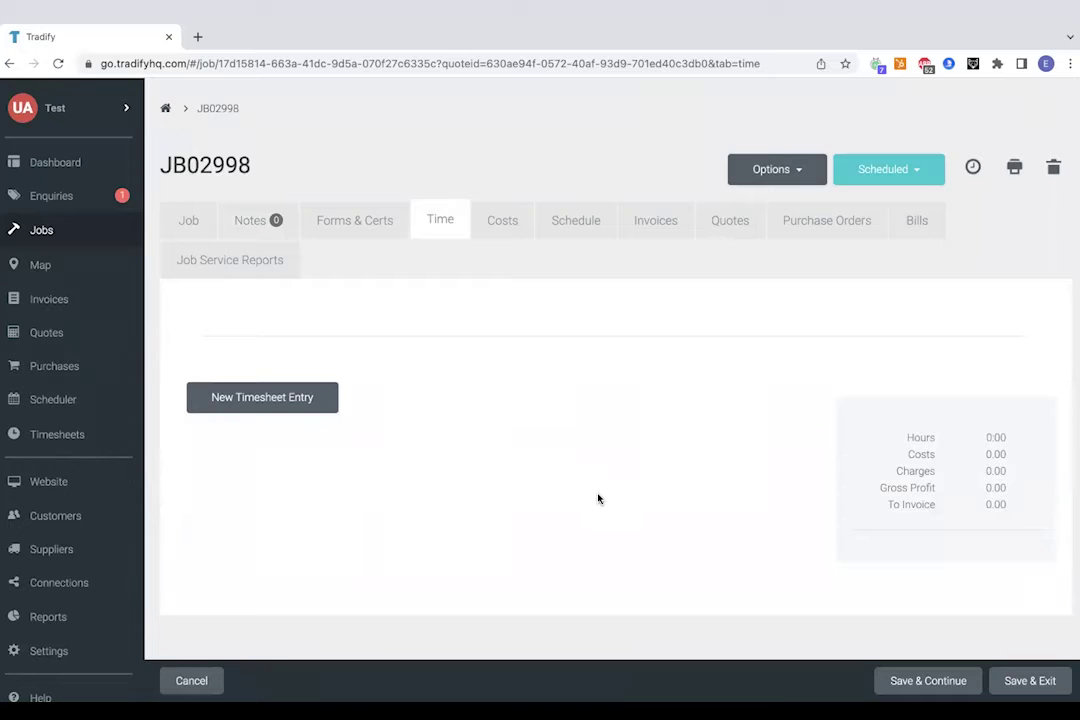
{"action": "left_click", "coordinate": [263, 398]}
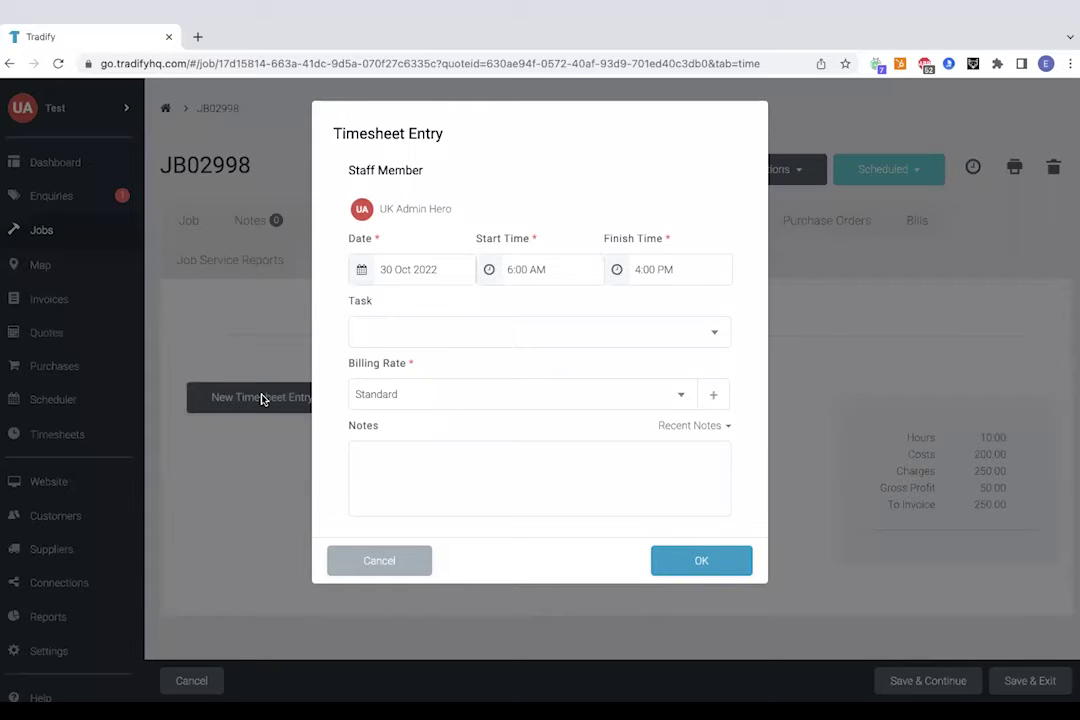
{"action": "left_click", "coordinate": [370, 566]}
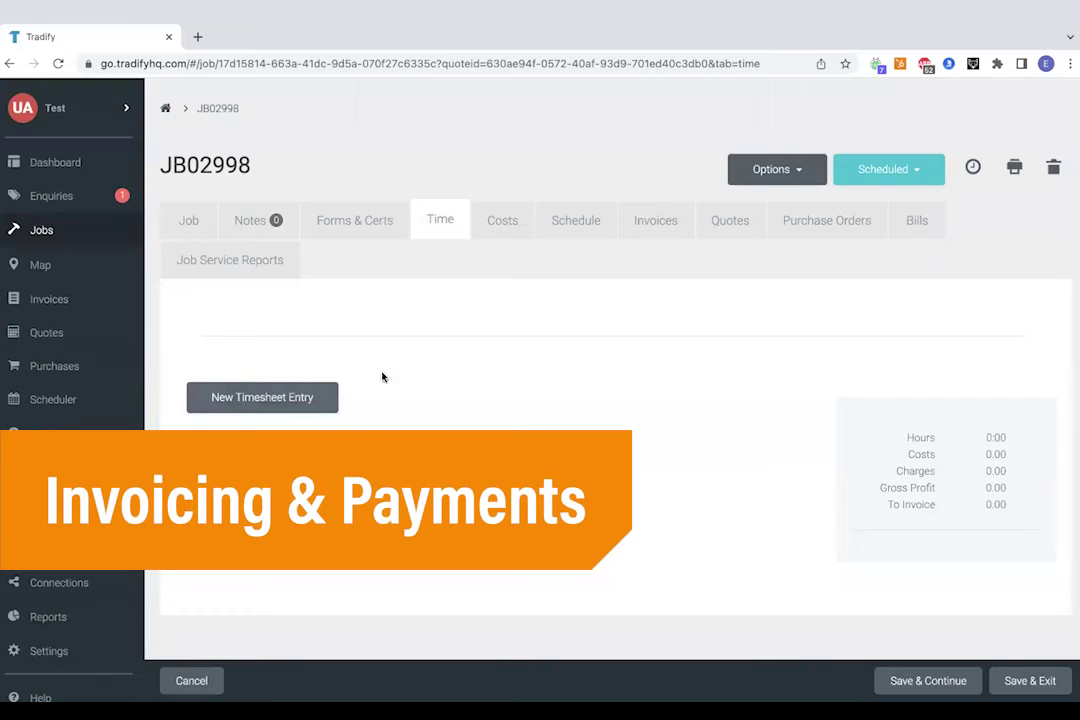
Create a draft invoice from the entire amount of quote QT02329.
{"action": "left_click", "coordinate": [640, 230]}
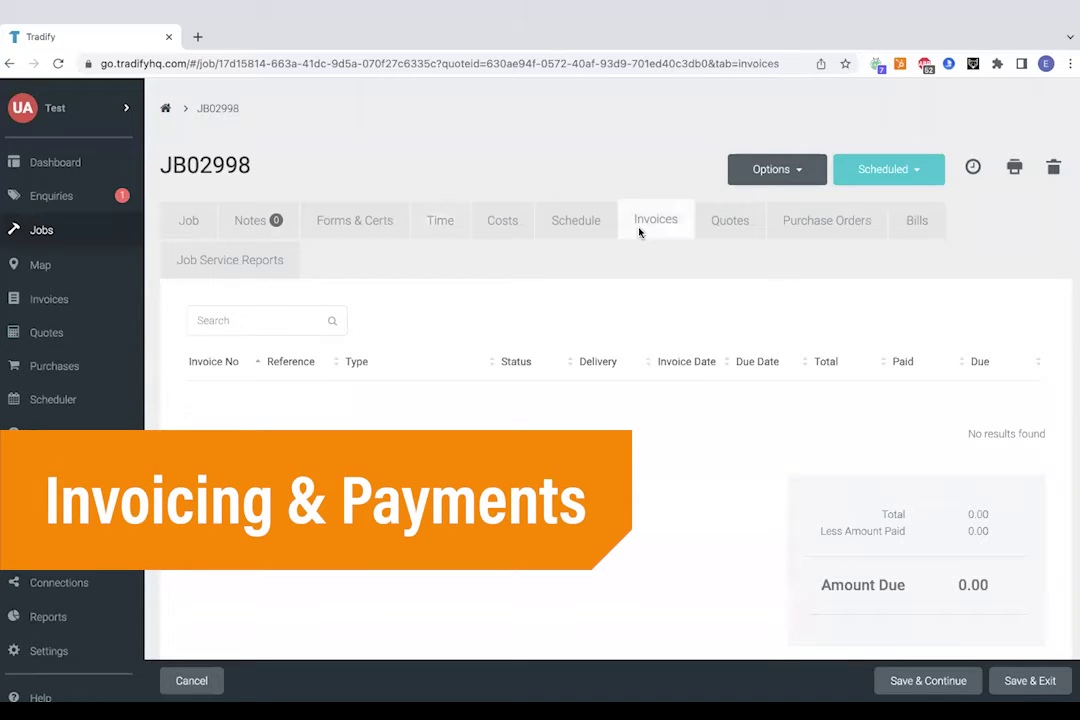
{"action": "left_click", "coordinate": [226, 475]}
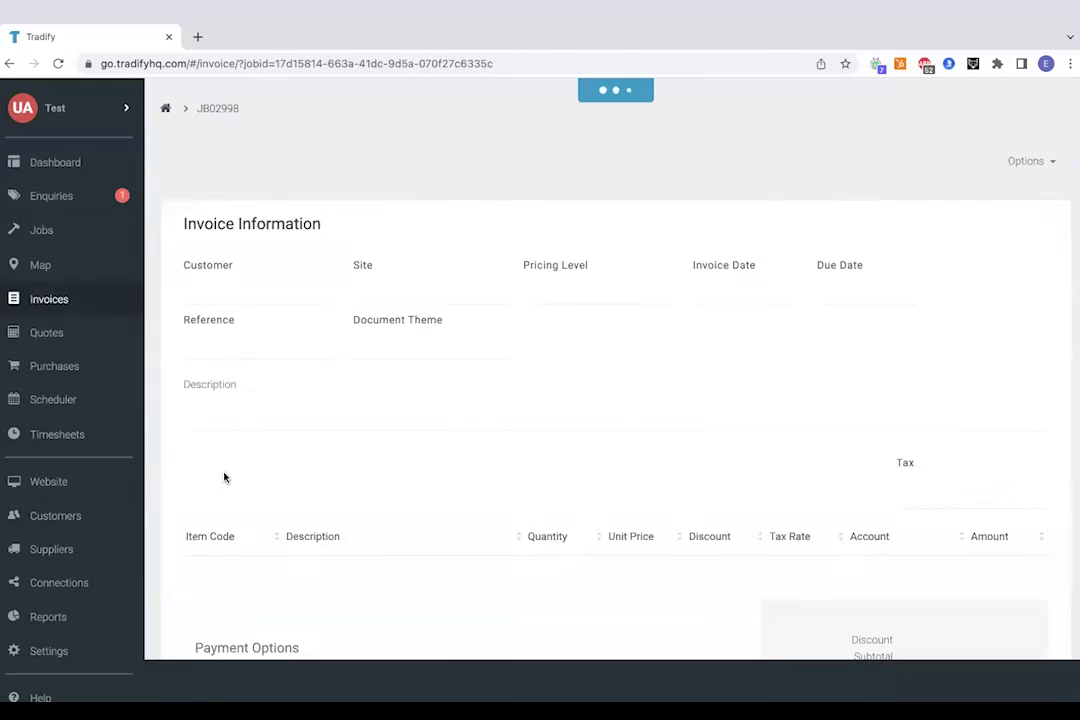
{"action": "left_click", "coordinate": [429, 271]}
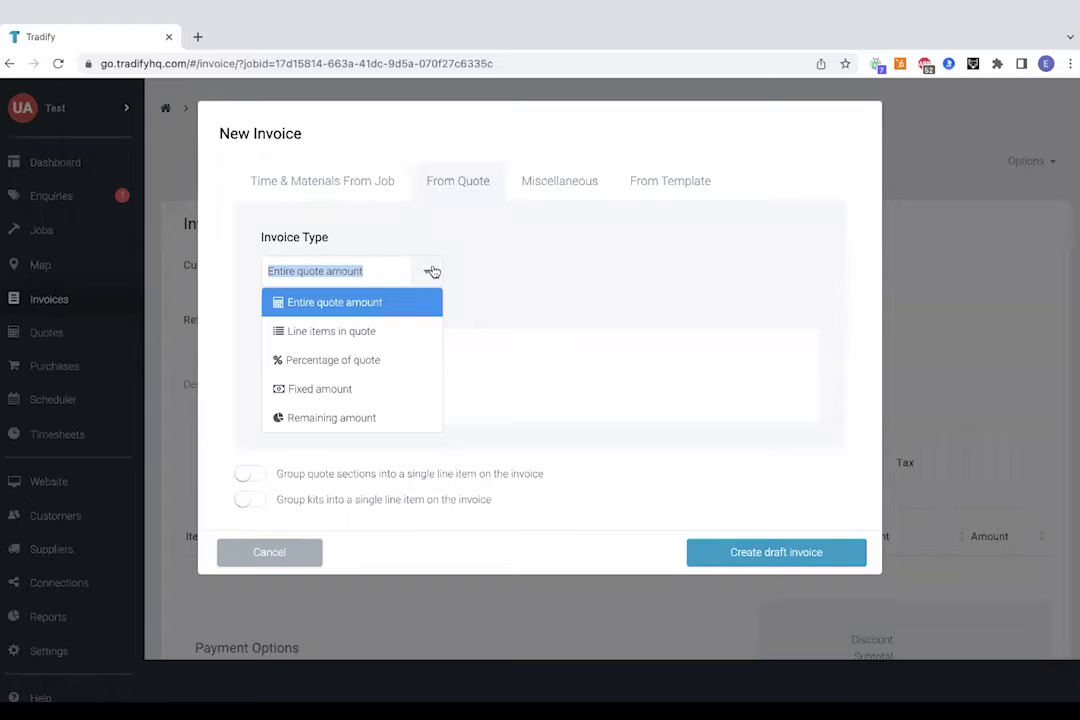
{"action": "left_click", "coordinate": [579, 258]}
{"action": "left_click", "coordinate": [284, 353]}
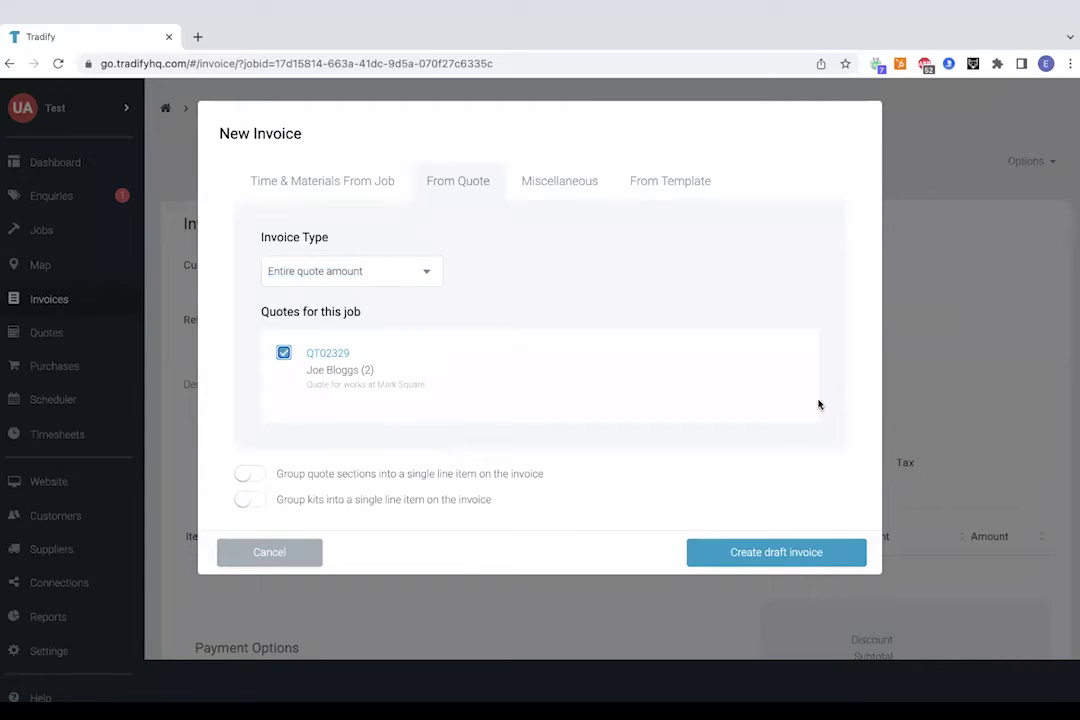
{"action": "left_click", "coordinate": [723, 562]}
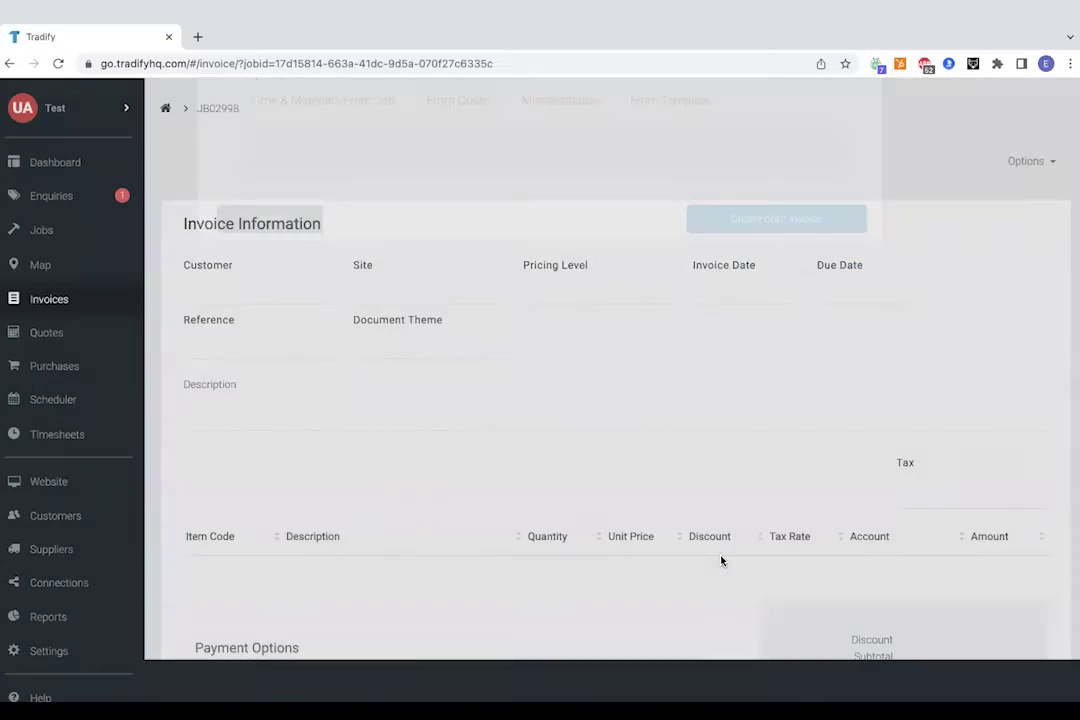
Look over draft invoice IV03967 and bring up its preview.
{"action": "scroll", "coordinate": [593, 487], "scroll_direction": "down", "scroll_amount": 1}
{"action": "scroll", "coordinate": [593, 487], "scroll_direction": "down", "scroll_amount": 10}
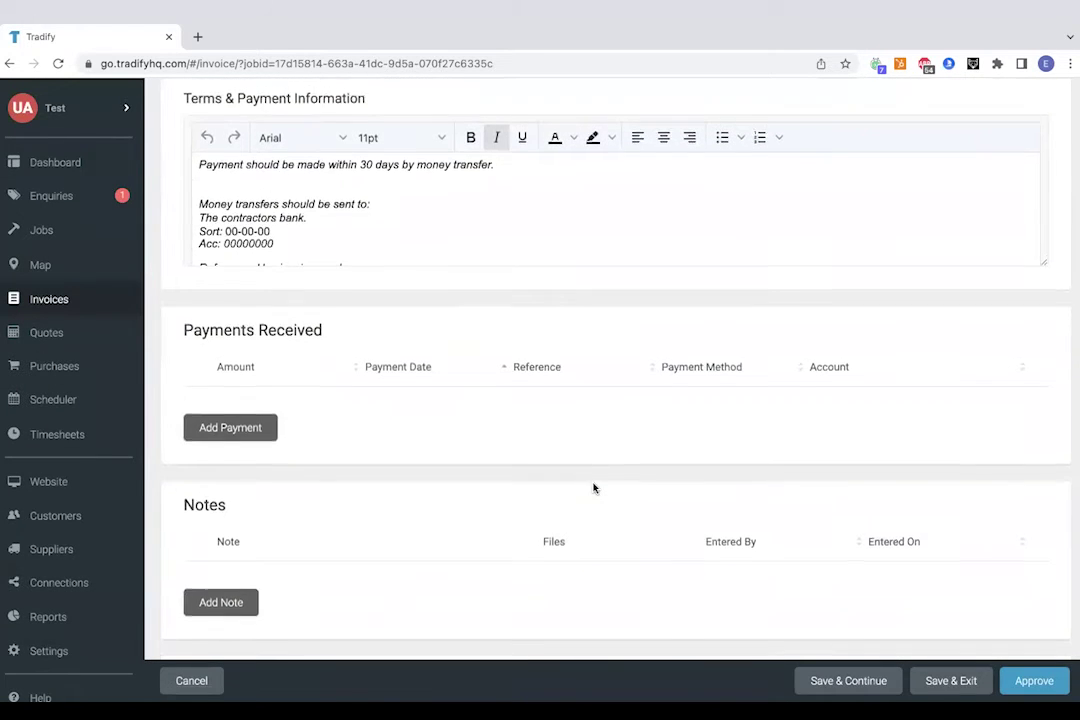
{"action": "scroll", "coordinate": [593, 488], "scroll_direction": "up", "scroll_amount": 12}
{"action": "left_click", "coordinate": [977, 167]}
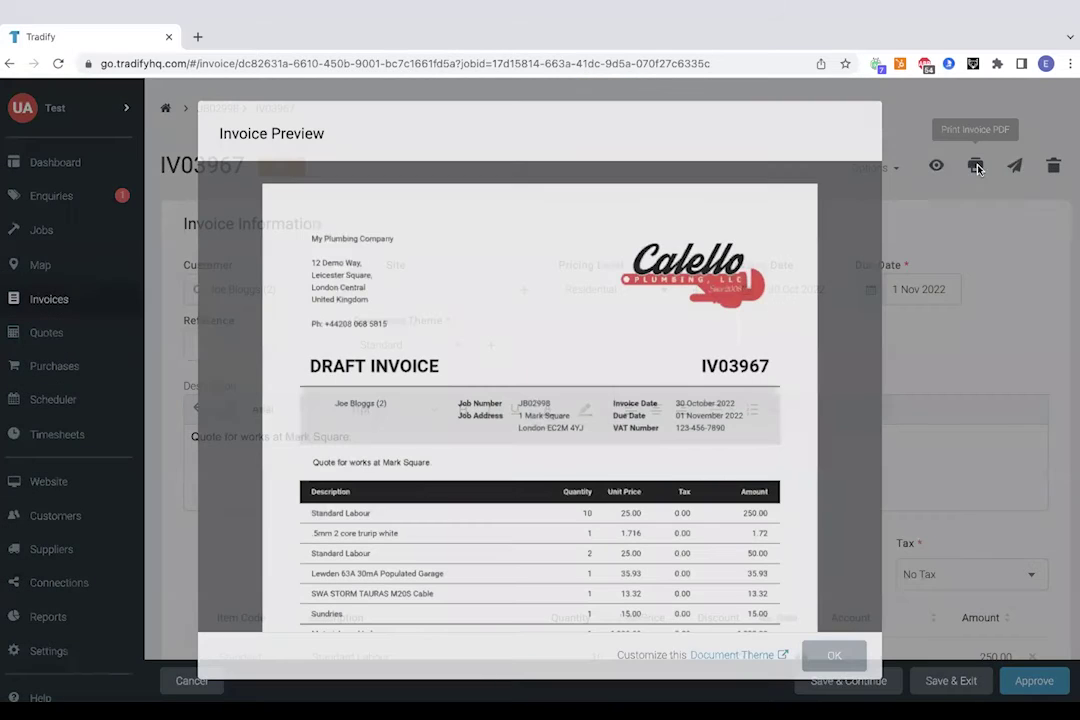
Scroll the IV03967 preview totalling 1,365.97, close it, and scroll down the invoice page.
{"action": "scroll", "coordinate": [604, 371], "scroll_direction": "down", "scroll_amount": 3}
{"action": "scroll", "coordinate": [604, 371], "scroll_direction": "down", "scroll_amount": 4}
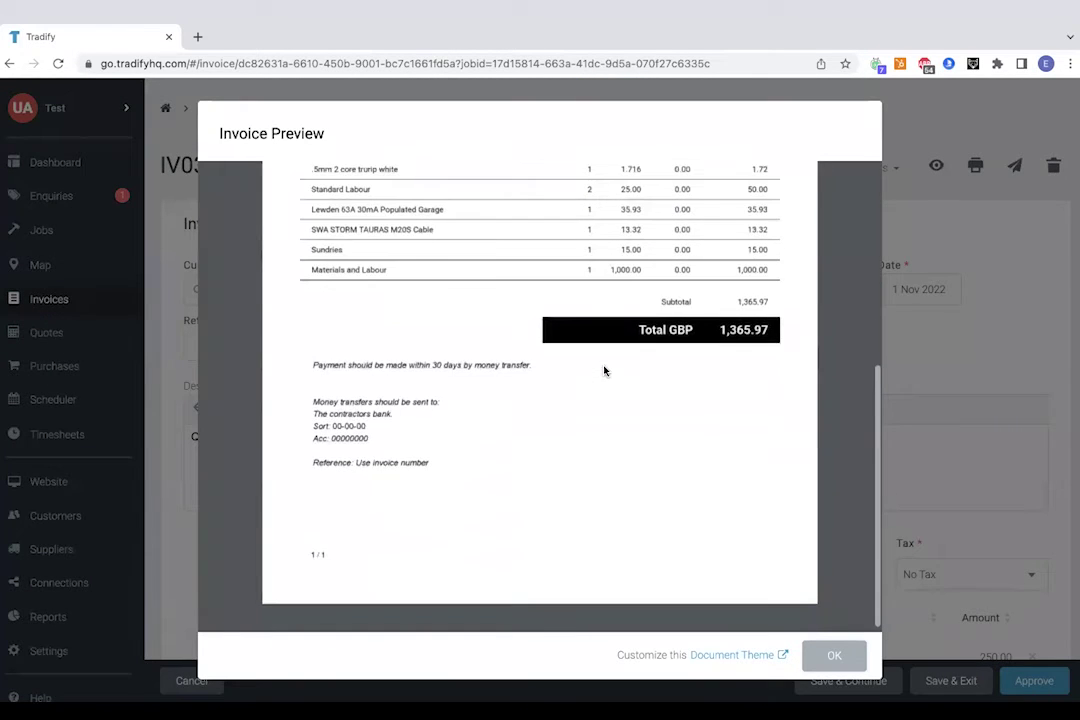
{"action": "scroll", "coordinate": [604, 371], "scroll_direction": "up", "scroll_amount": 7}
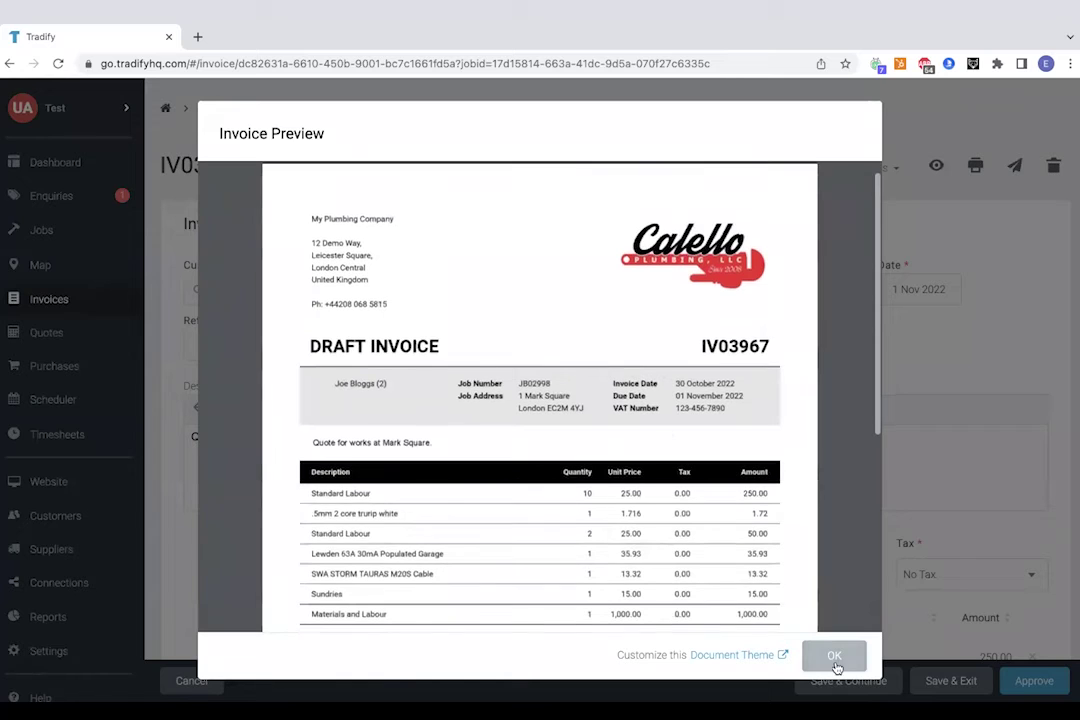
{"action": "left_click", "coordinate": [834, 657]}
{"action": "scroll", "coordinate": [446, 441], "scroll_direction": "down", "scroll_amount": 5}
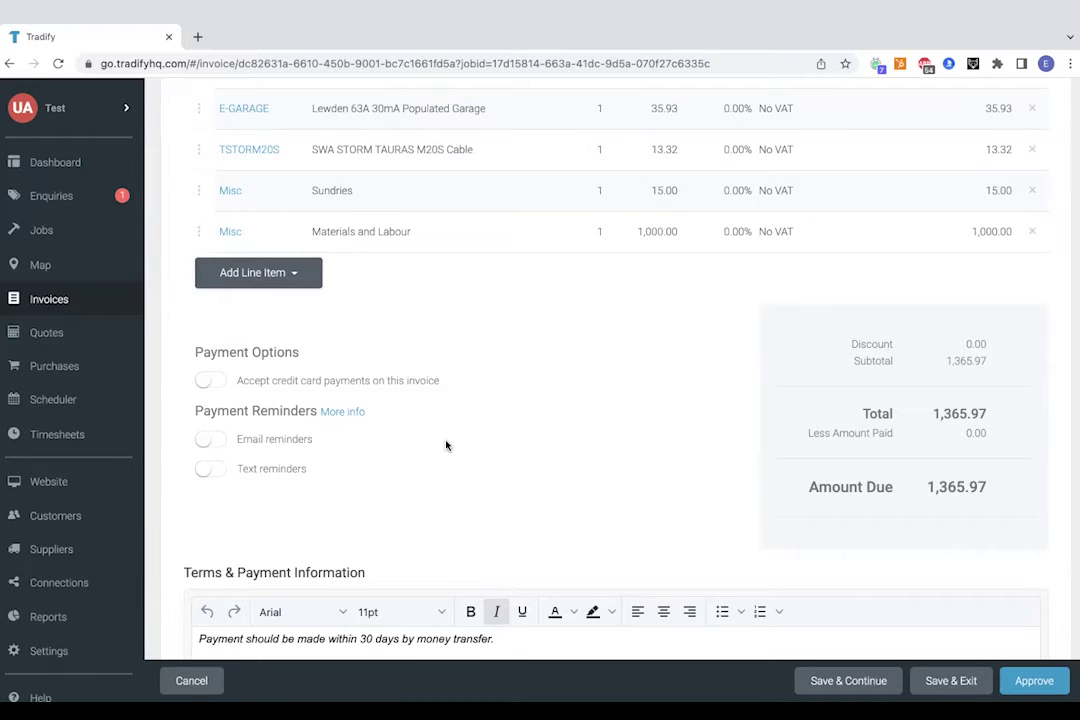
{"action": "scroll", "coordinate": [447, 445], "scroll_direction": "down", "scroll_amount": 2}
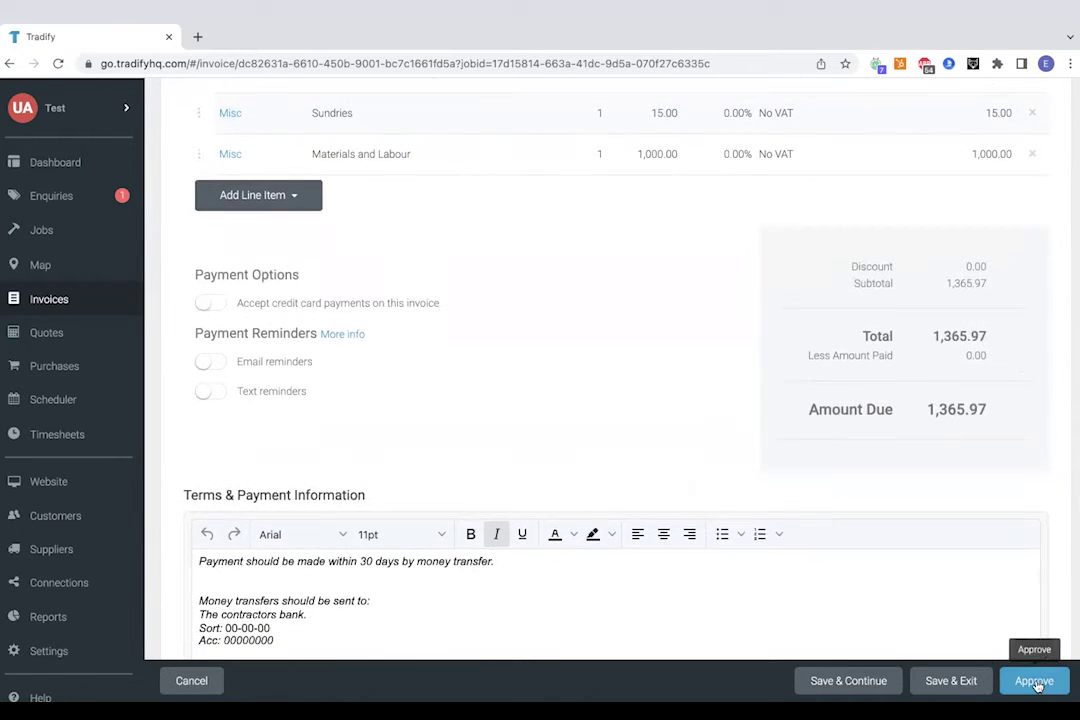
Approve invoice IV03967, send it without a text message, and open the unpaid invoices list.
{"action": "left_click", "coordinate": [1035, 681]}
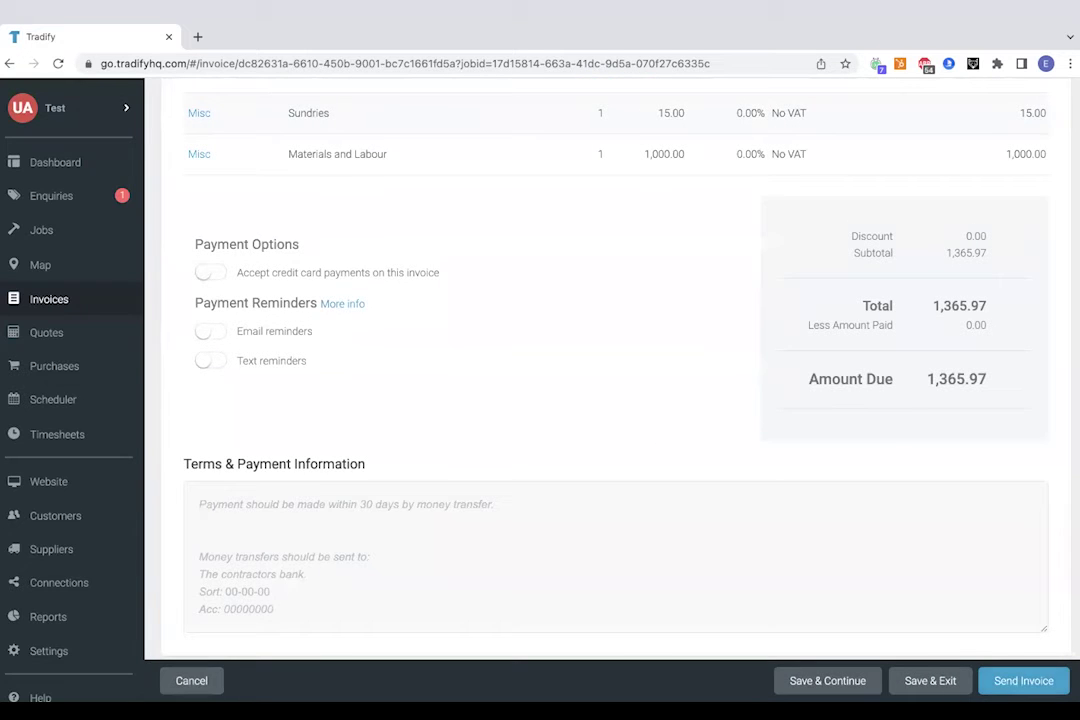
{"action": "left_click", "coordinate": [1015, 680]}
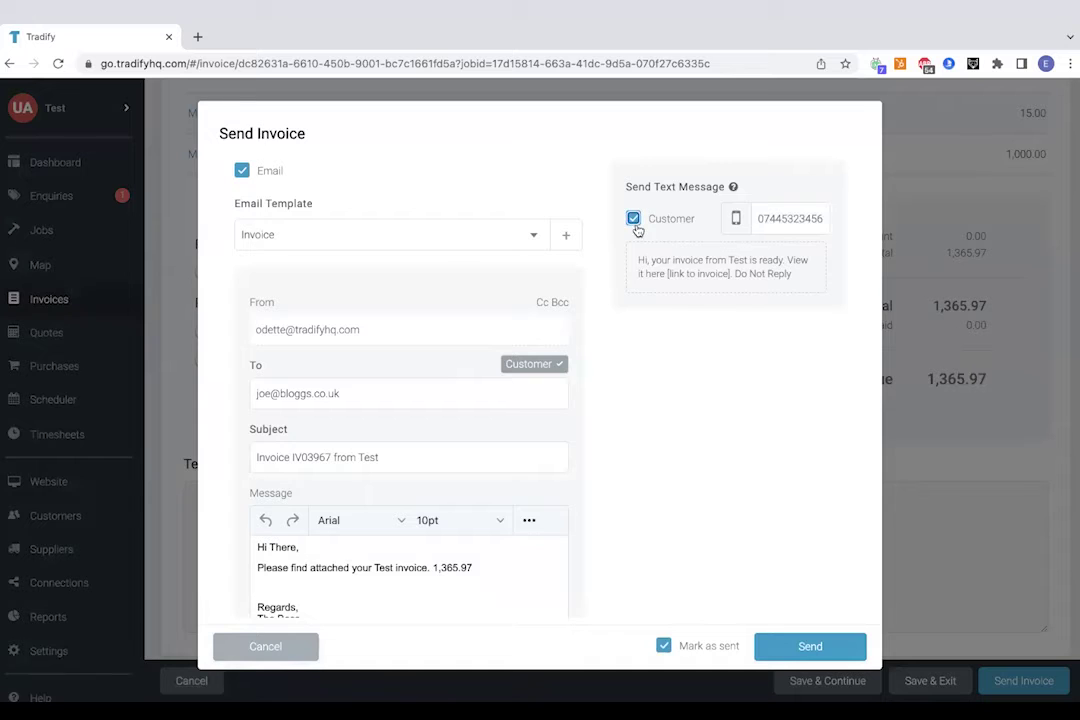
{"action": "left_click", "coordinate": [633, 218]}
{"action": "left_click", "coordinate": [830, 650]}
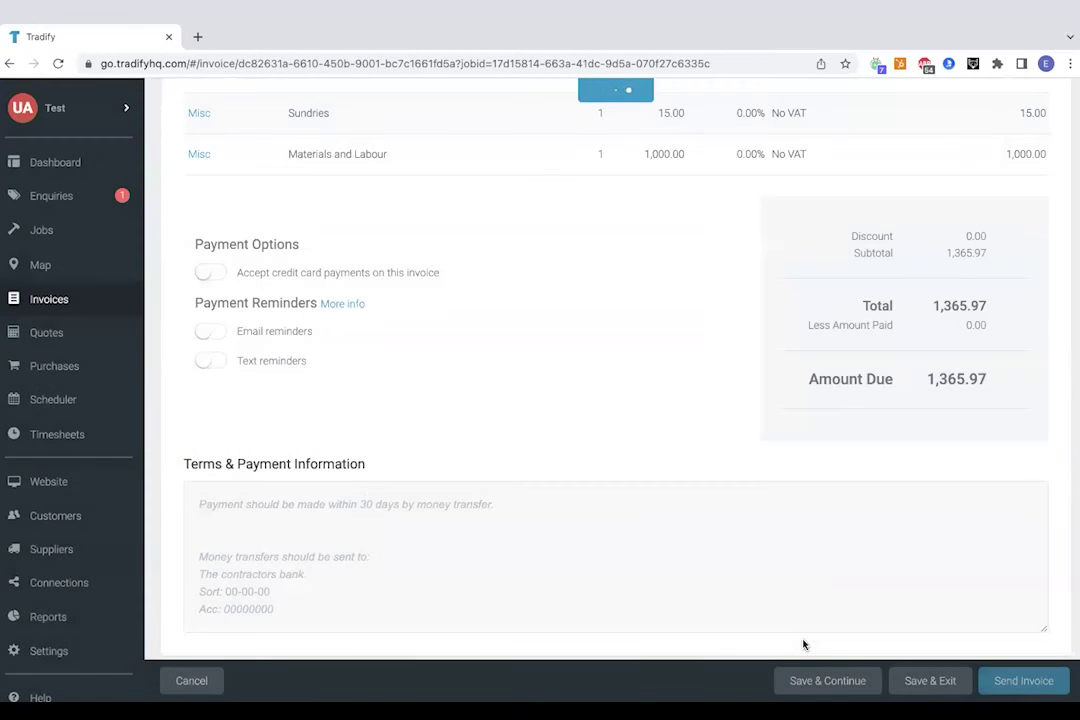
{"action": "scroll", "coordinate": [671, 552], "scroll_direction": "up", "scroll_amount": 10}
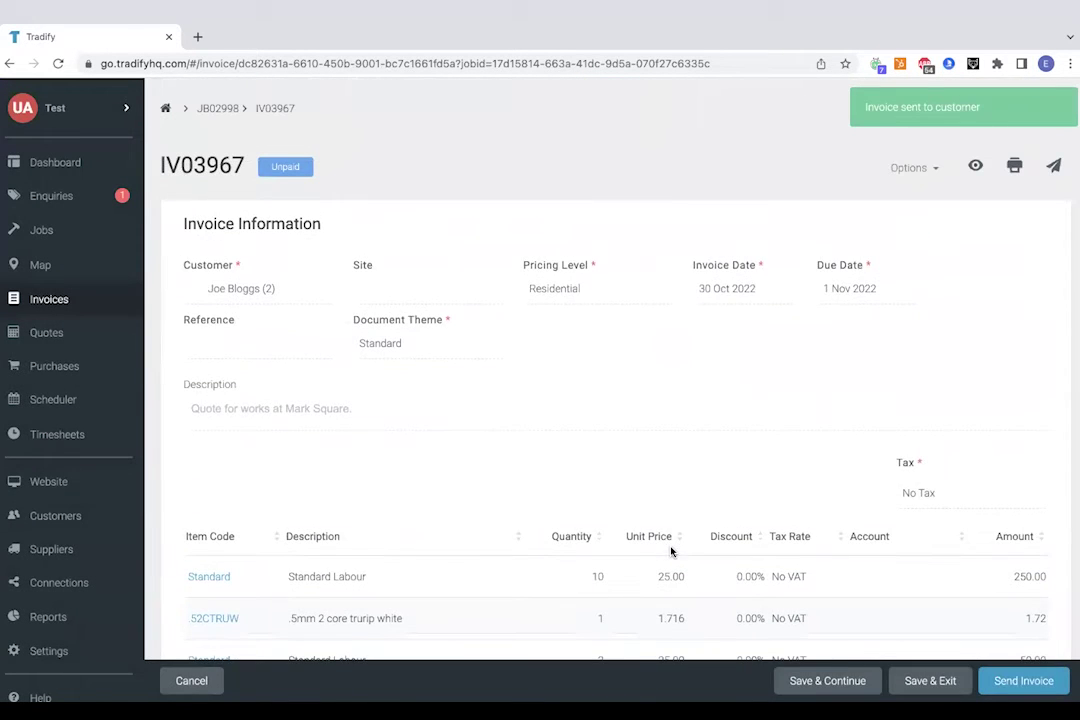
{"action": "left_click", "coordinate": [59, 303]}
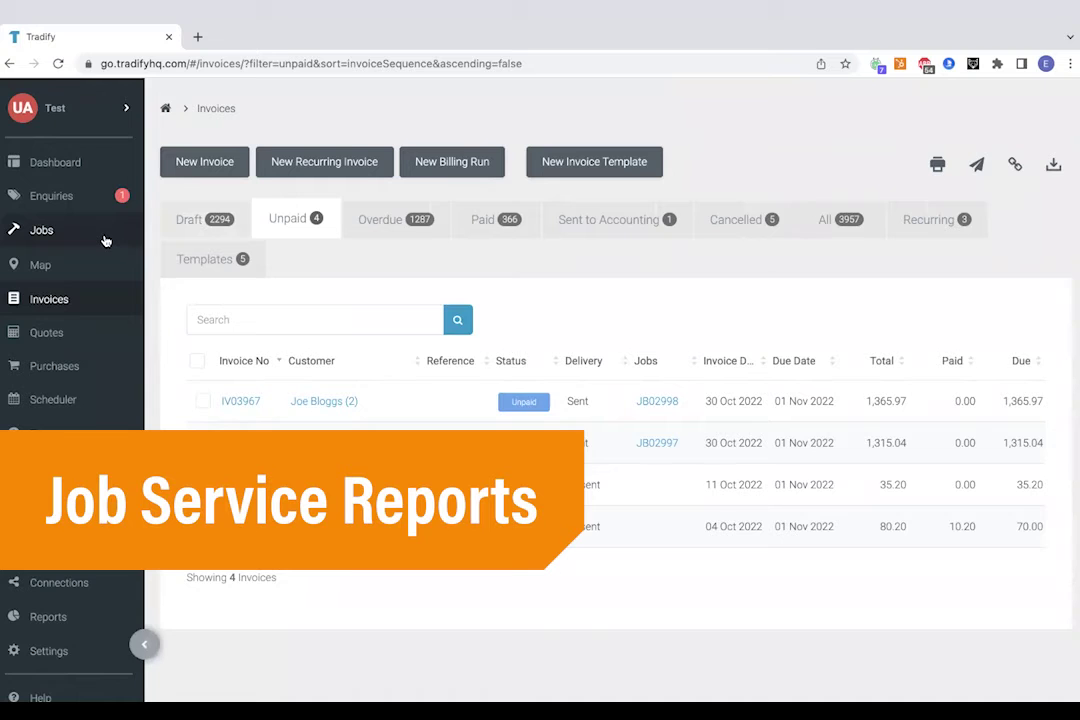
Open job JB02998 and start a new job service report.
{"action": "left_click", "coordinate": [105, 238]}
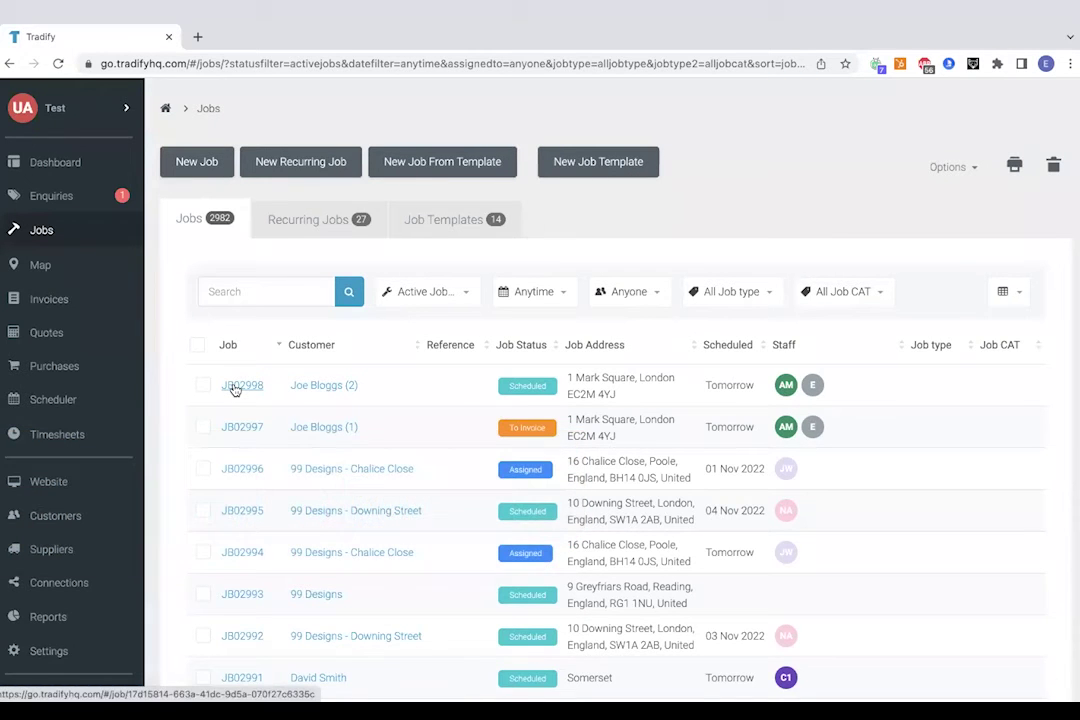
{"action": "left_click", "coordinate": [235, 388]}
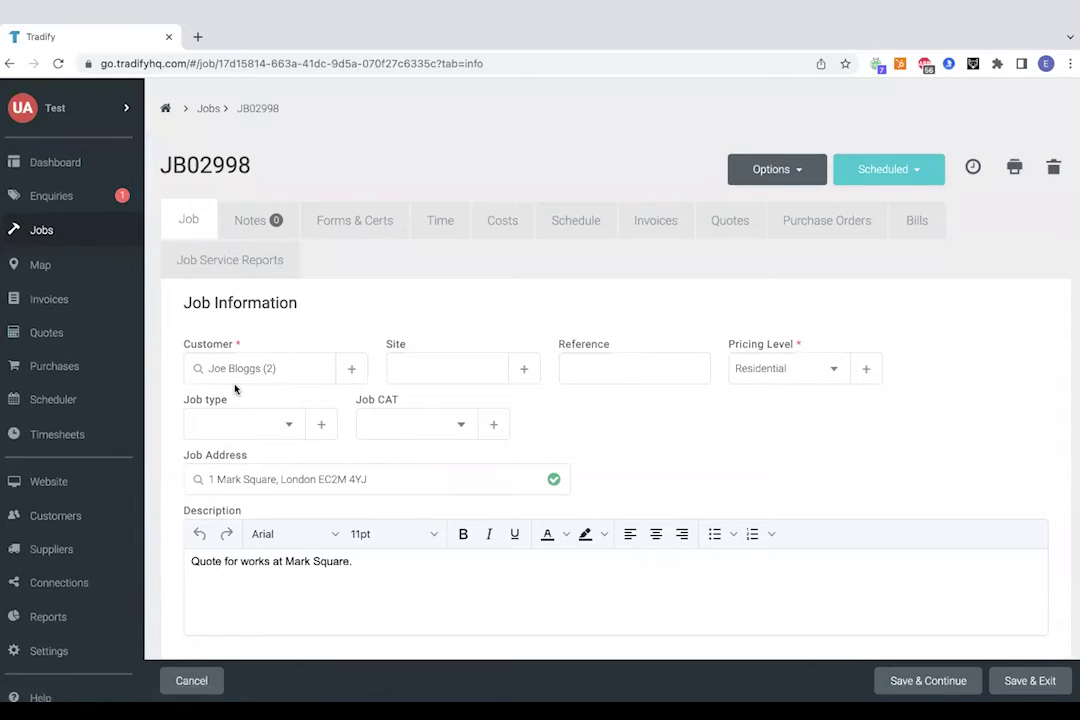
{"action": "left_click", "coordinate": [224, 260]}
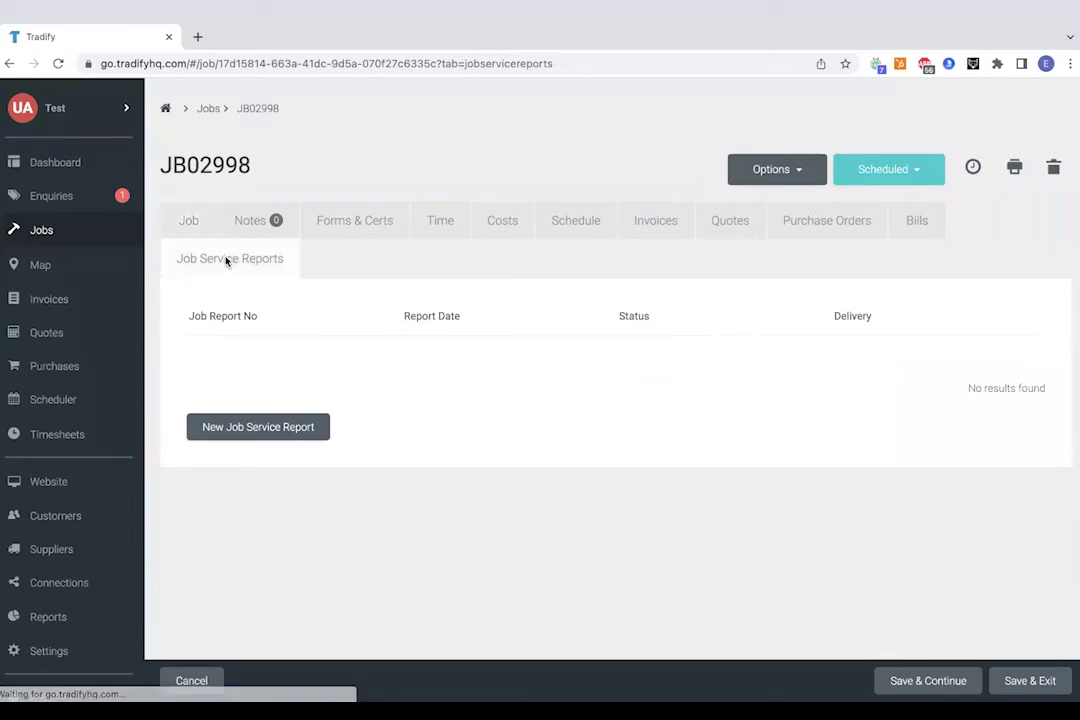
{"action": "left_click", "coordinate": [258, 427]}
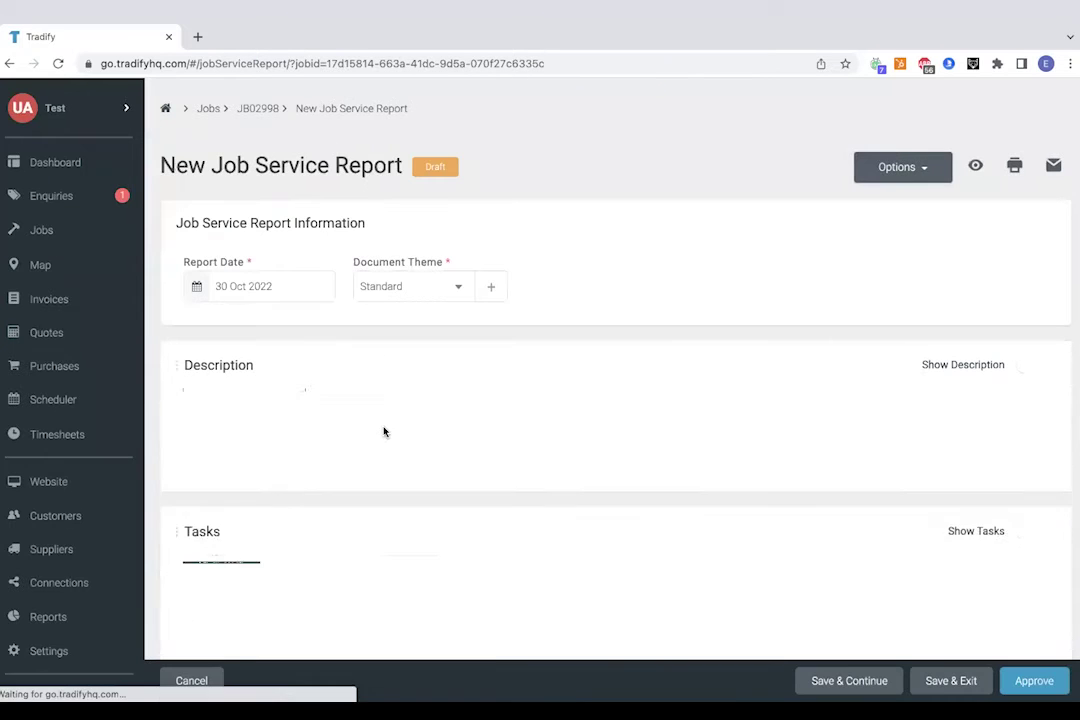
Look through the draft service report, switching the labour section off and back on.
{"action": "scroll", "coordinate": [383, 427], "scroll_direction": "down", "scroll_amount": 1}
{"action": "scroll", "coordinate": [383, 427], "scroll_direction": "down", "scroll_amount": 3}
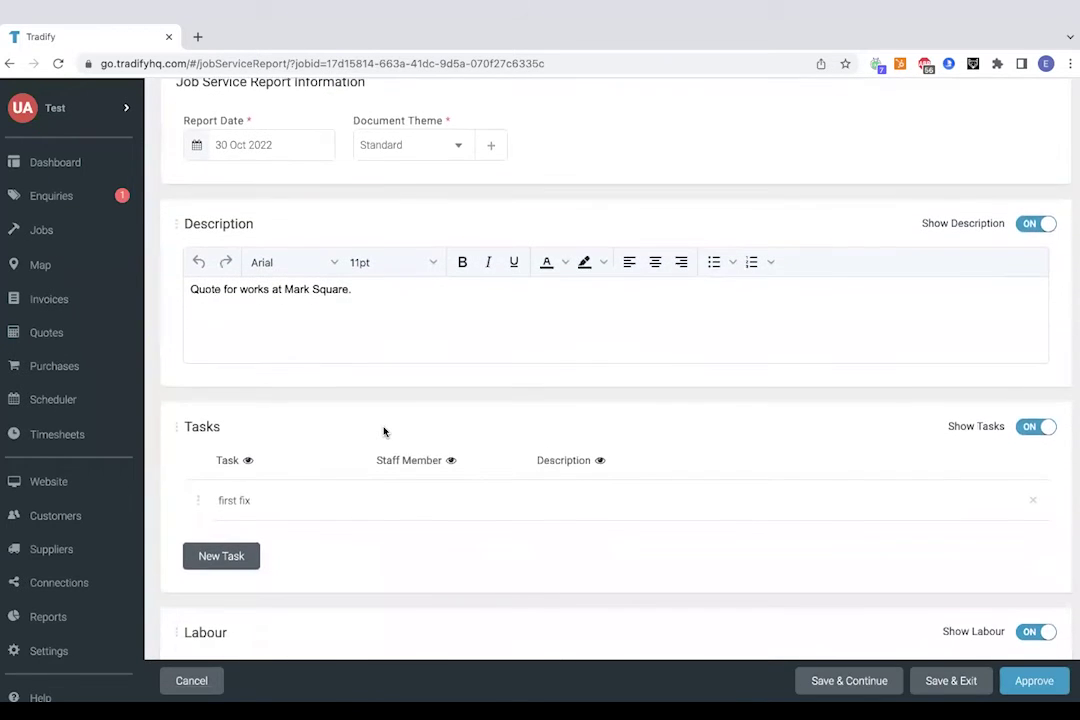
{"action": "scroll", "coordinate": [383, 431], "scroll_direction": "down", "scroll_amount": 5}
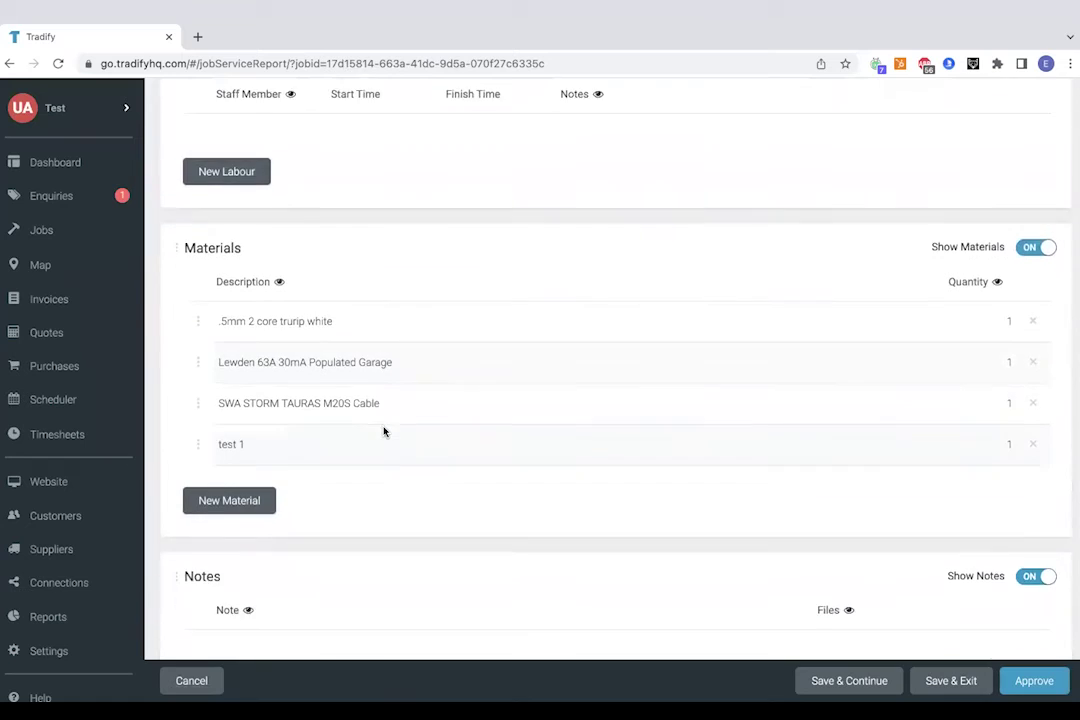
{"action": "scroll", "coordinate": [383, 431], "scroll_direction": "up", "scroll_amount": 2}
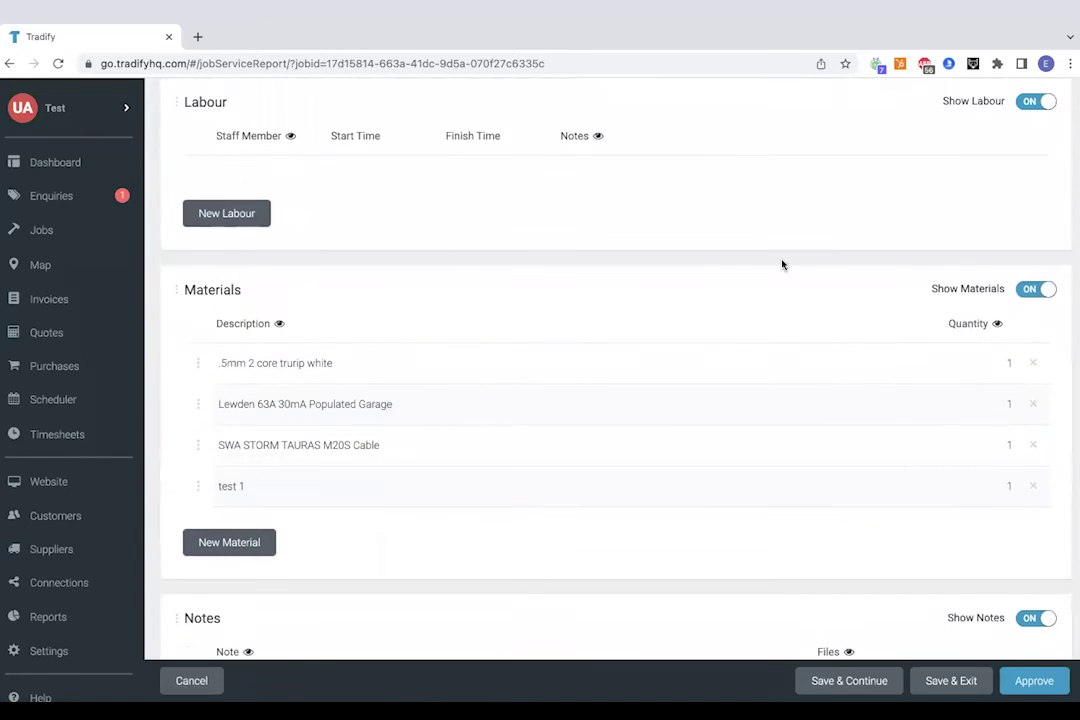
{"action": "scroll", "coordinate": [710, 245], "scroll_direction": "up", "scroll_amount": 1}
{"action": "scroll", "coordinate": [710, 245], "scroll_direction": "up", "scroll_amount": 1}
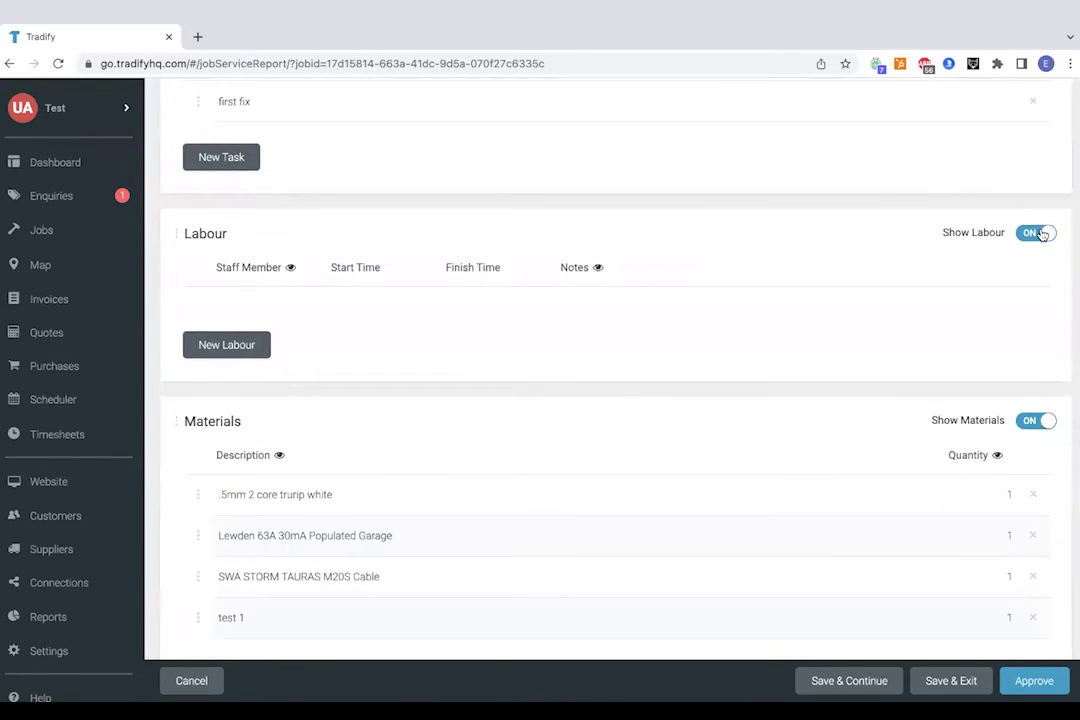
{"action": "left_click", "coordinate": [1040, 233]}
{"action": "left_click", "coordinate": [1040, 233]}
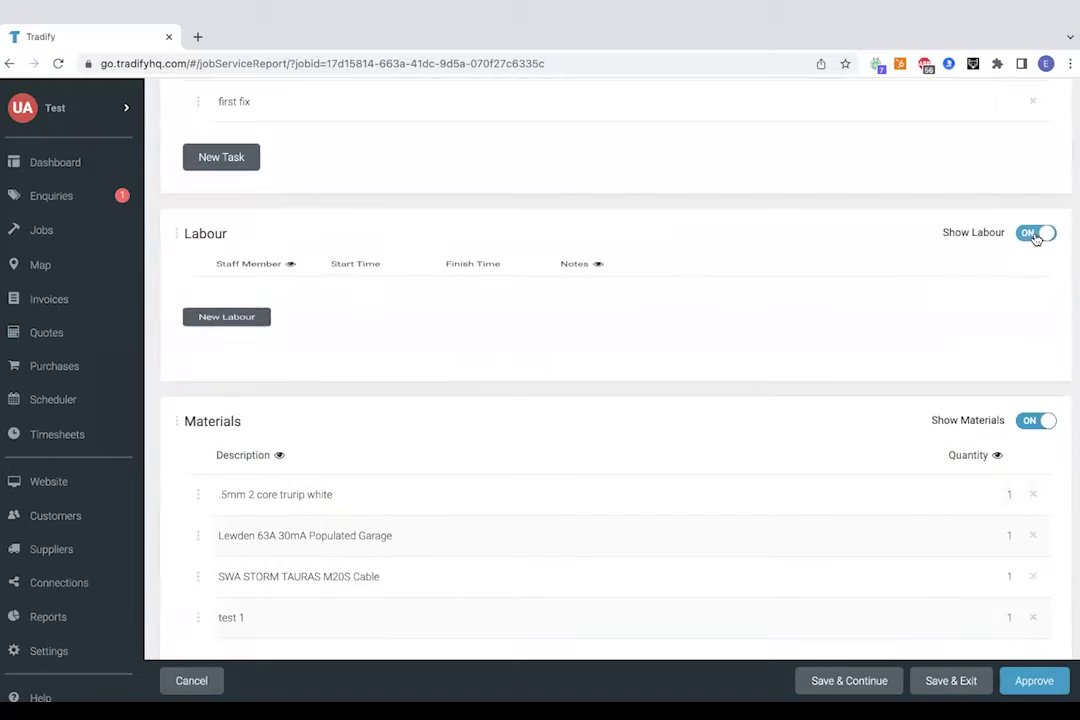
{"action": "scroll", "coordinate": [894, 272], "scroll_direction": "up", "scroll_amount": 1}
{"action": "scroll", "coordinate": [894, 272], "scroll_direction": "up", "scroll_amount": 4}
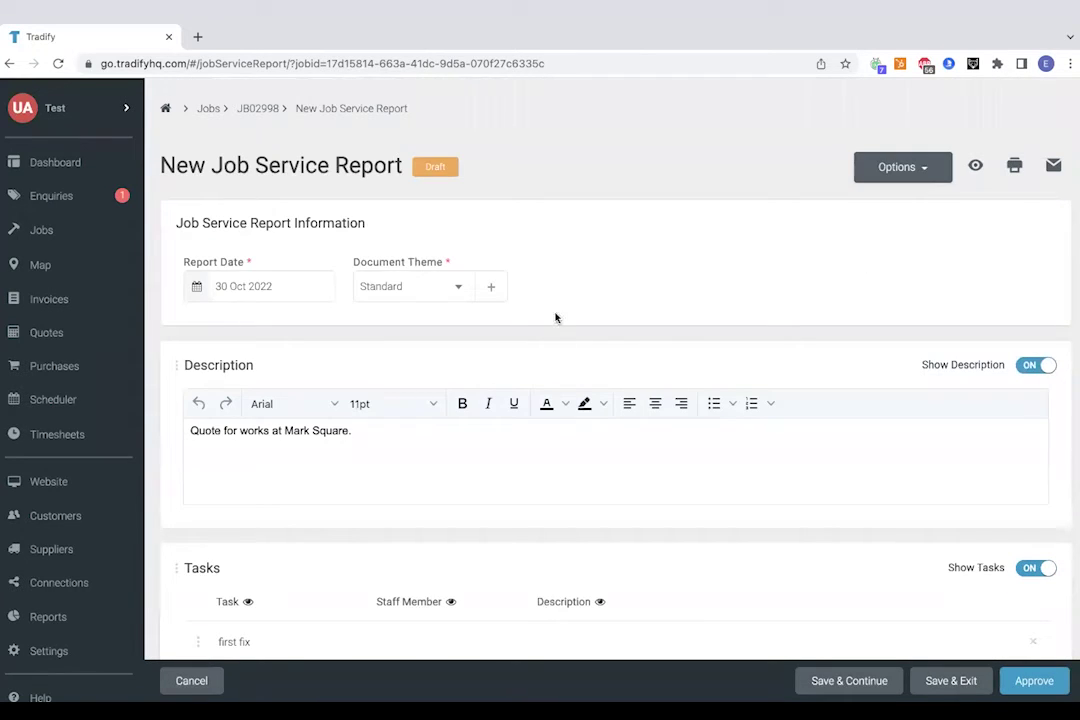
Discard the draft report and preview the Standard theme's Job Service Report as a PDF.
{"action": "left_click", "coordinate": [52, 651]}
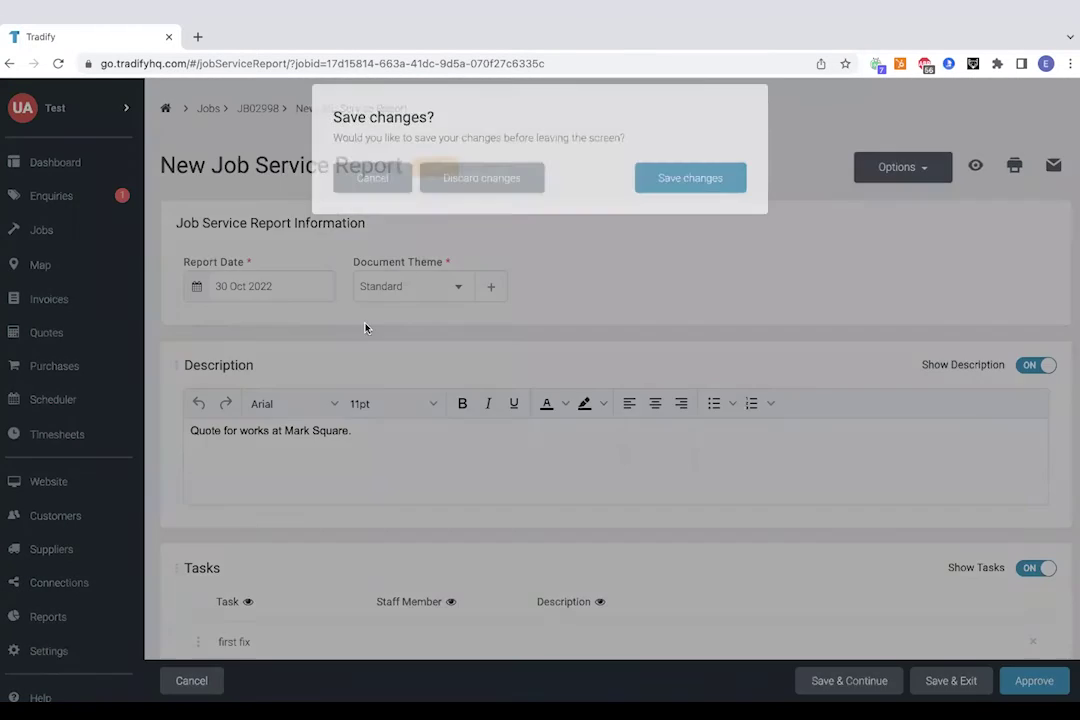
{"action": "left_click", "coordinate": [465, 201]}
{"action": "left_click", "coordinate": [226, 272]}
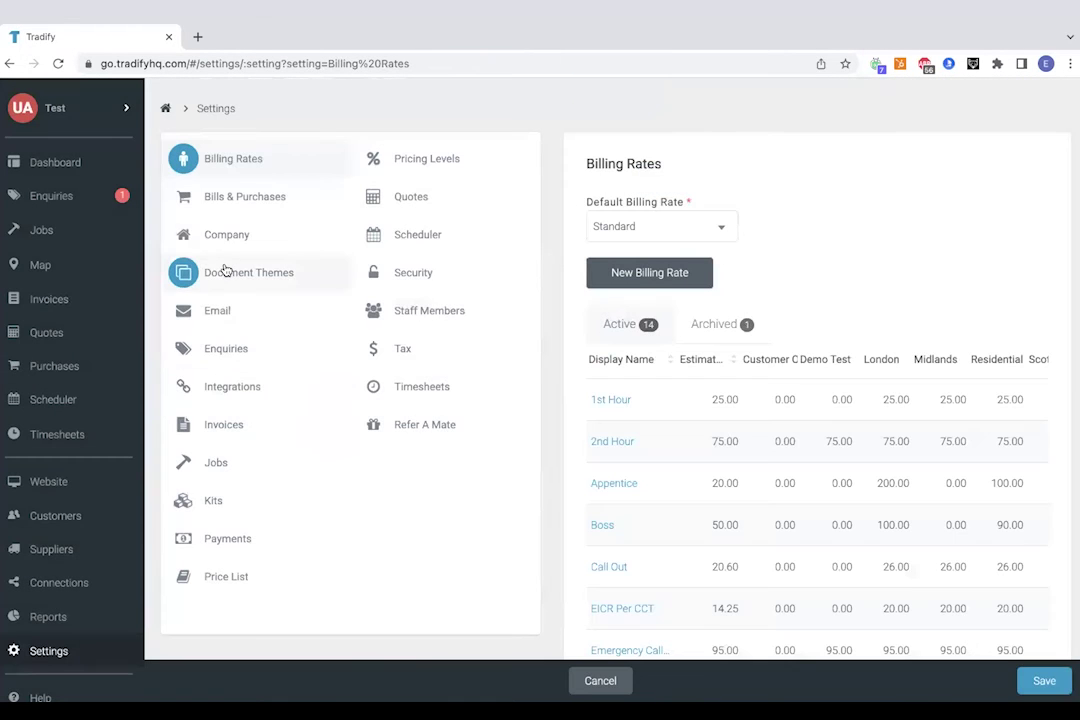
{"action": "scroll", "coordinate": [643, 498], "scroll_direction": "down", "scroll_amount": 4}
{"action": "left_click", "coordinate": [618, 481]}
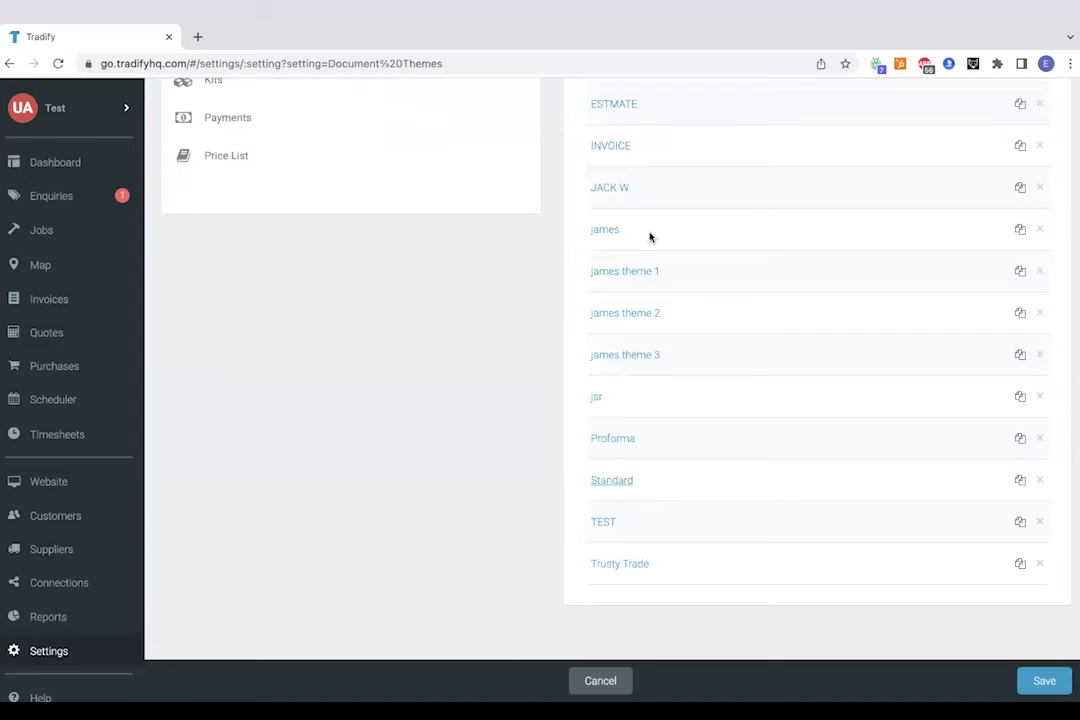
{"action": "left_click", "coordinate": [692, 182]}
{"action": "left_click", "coordinate": [814, 271]}
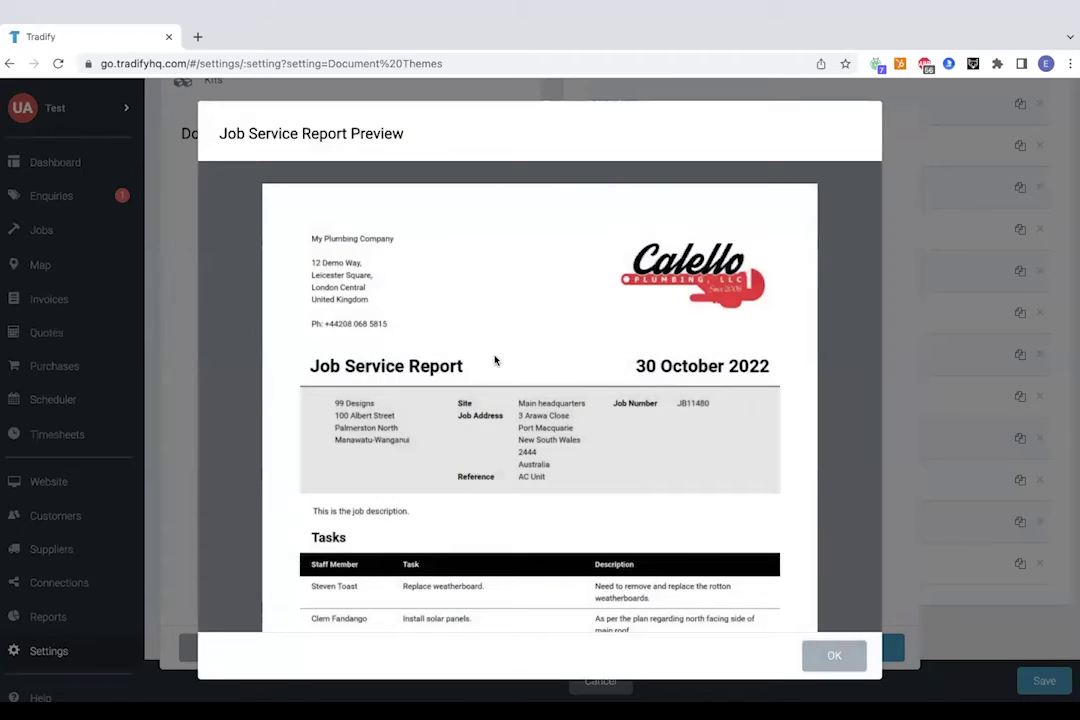
{"action": "scroll", "coordinate": [494, 360], "scroll_direction": "down", "scroll_amount": 2}
{"action": "scroll", "coordinate": [494, 360], "scroll_direction": "up", "scroll_amount": 2}
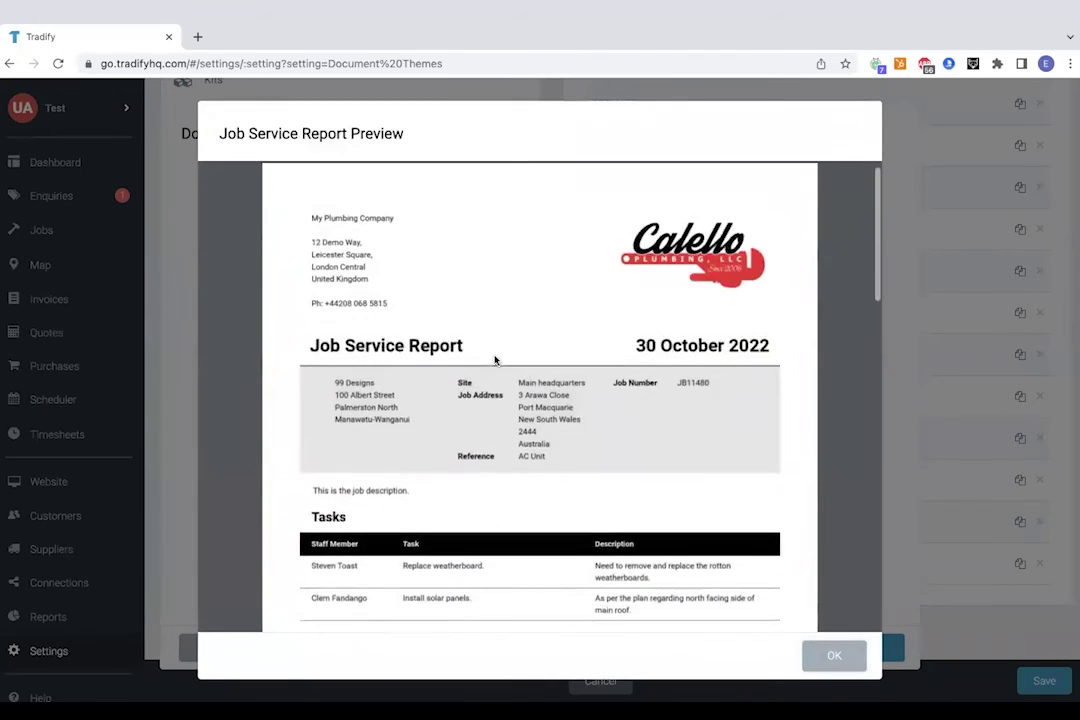
{"action": "scroll", "coordinate": [494, 360], "scroll_direction": "down", "scroll_amount": 10}
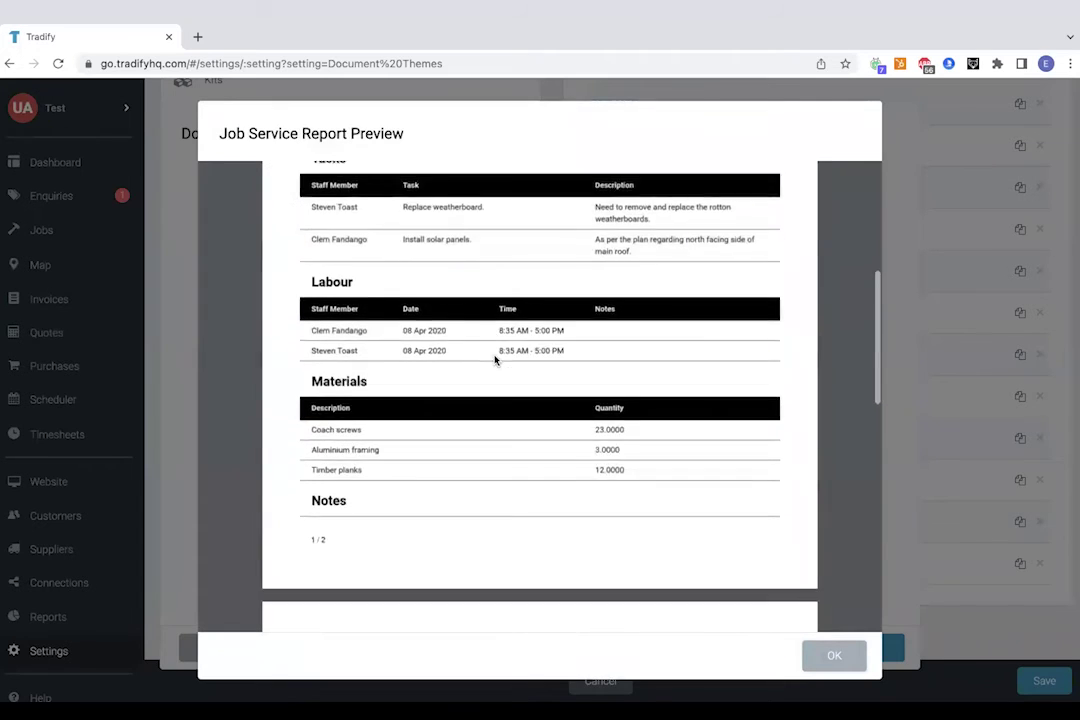
{"action": "scroll", "coordinate": [494, 360], "scroll_direction": "down", "scroll_amount": 2}
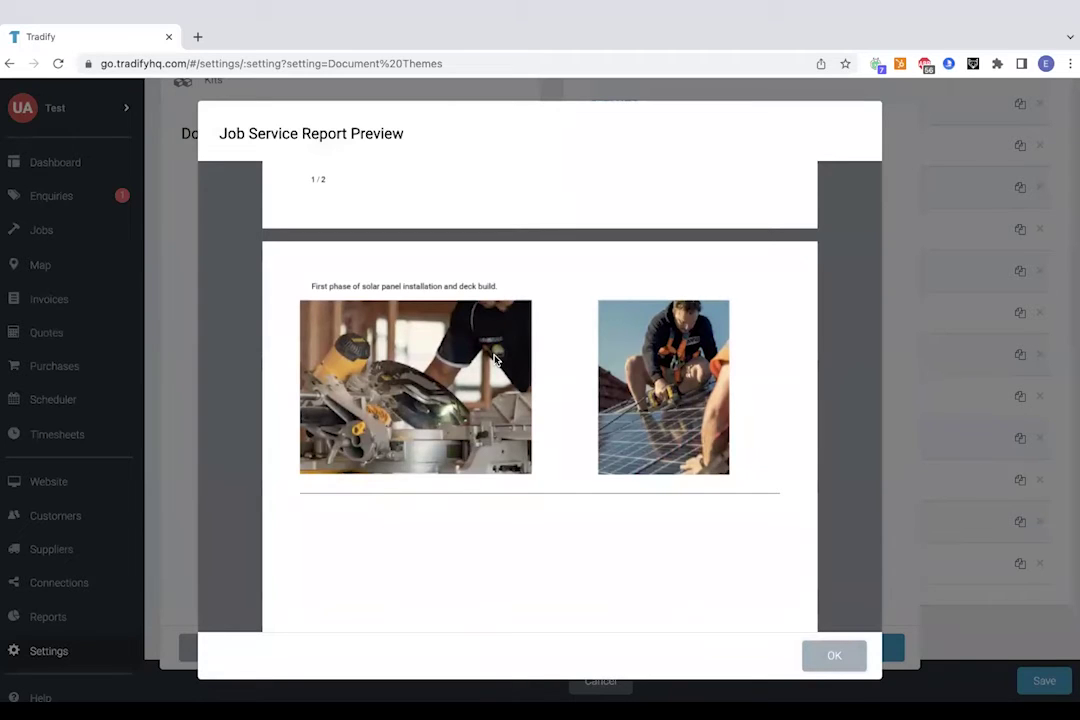
{"action": "scroll", "coordinate": [494, 358], "scroll_direction": "up", "scroll_amount": 6}
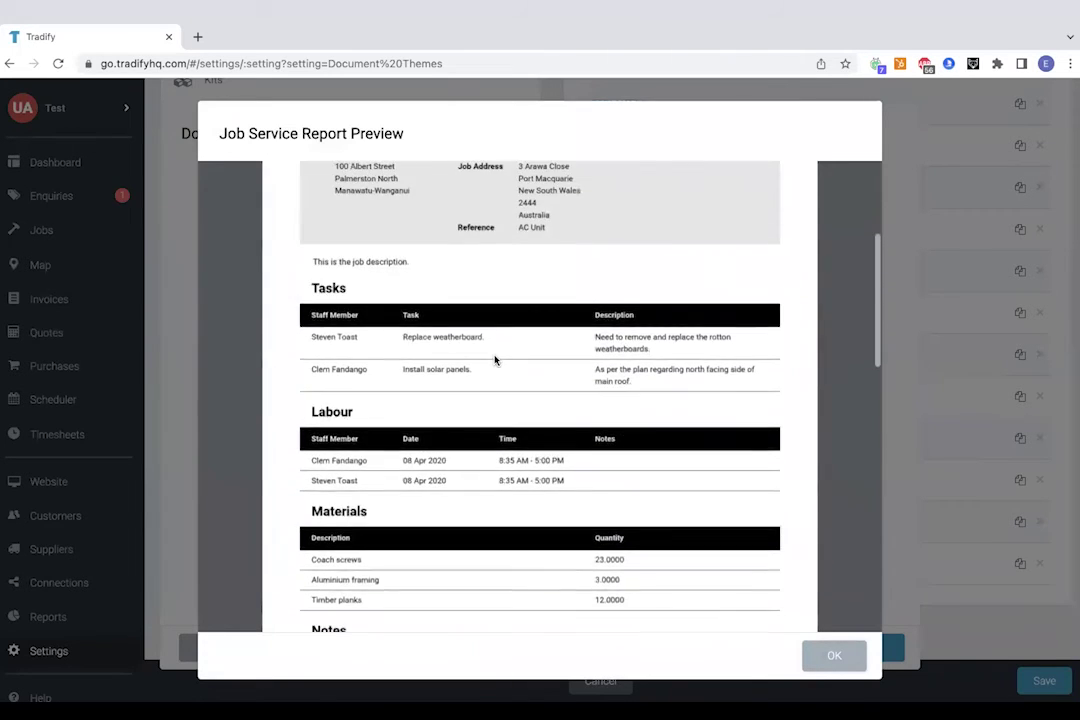
{"action": "scroll", "coordinate": [494, 358], "scroll_direction": "up", "scroll_amount": 3}
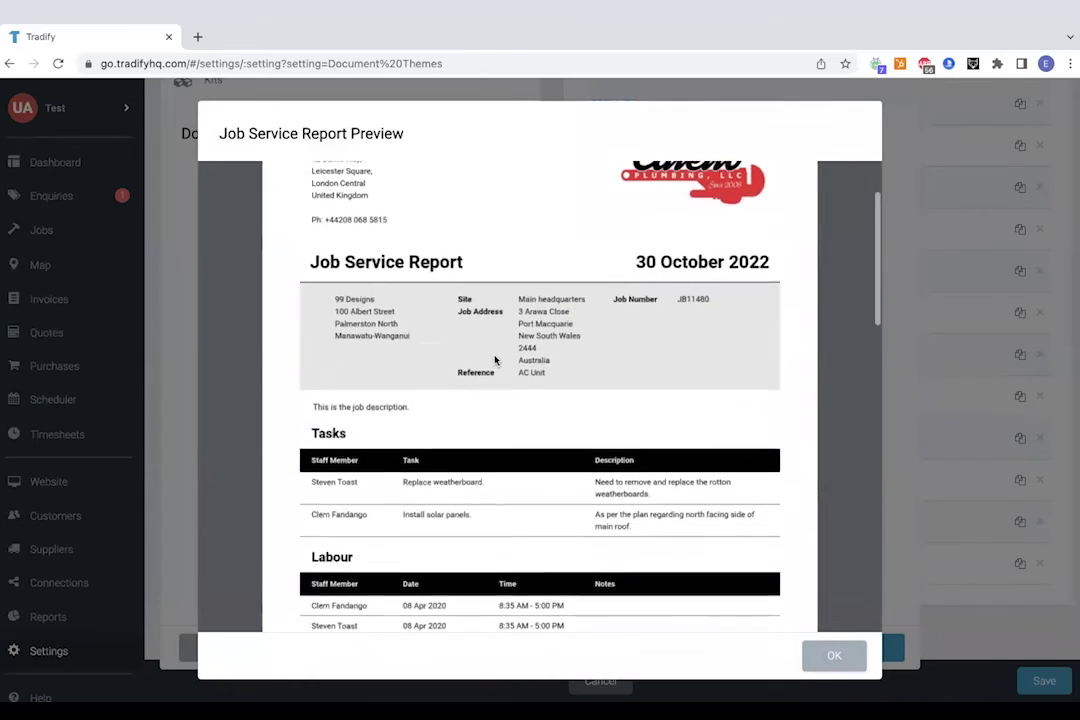
Close the preview, save the Standard theme, and open job JB02998.
{"action": "left_click", "coordinate": [834, 655]}
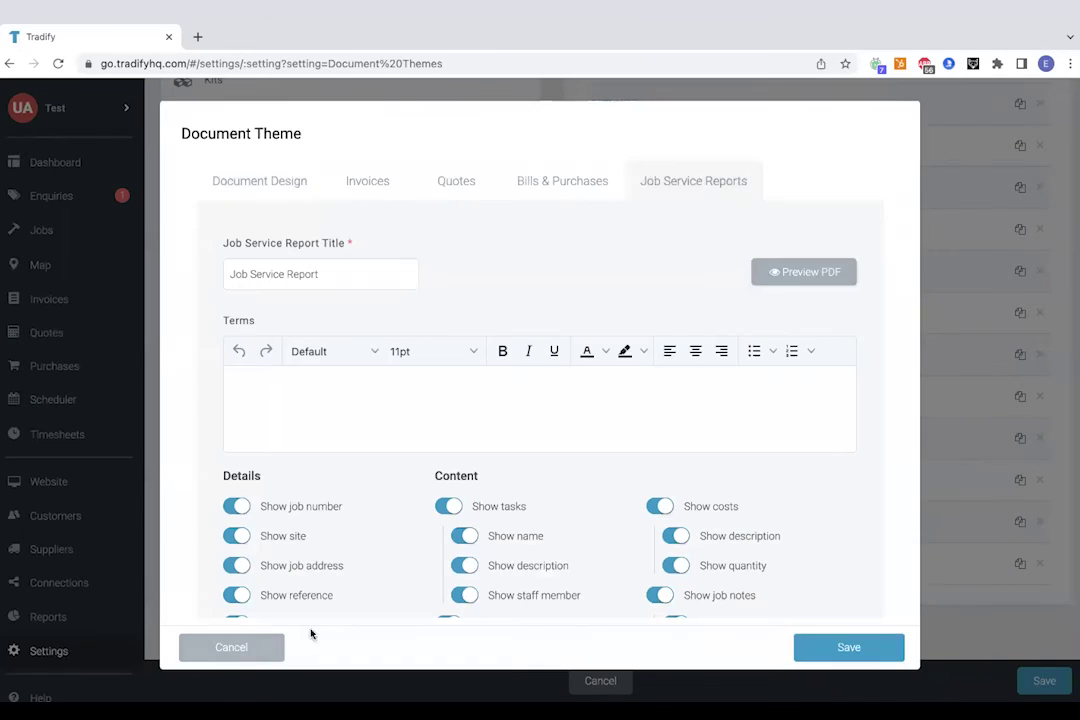
{"action": "left_click", "coordinate": [848, 649]}
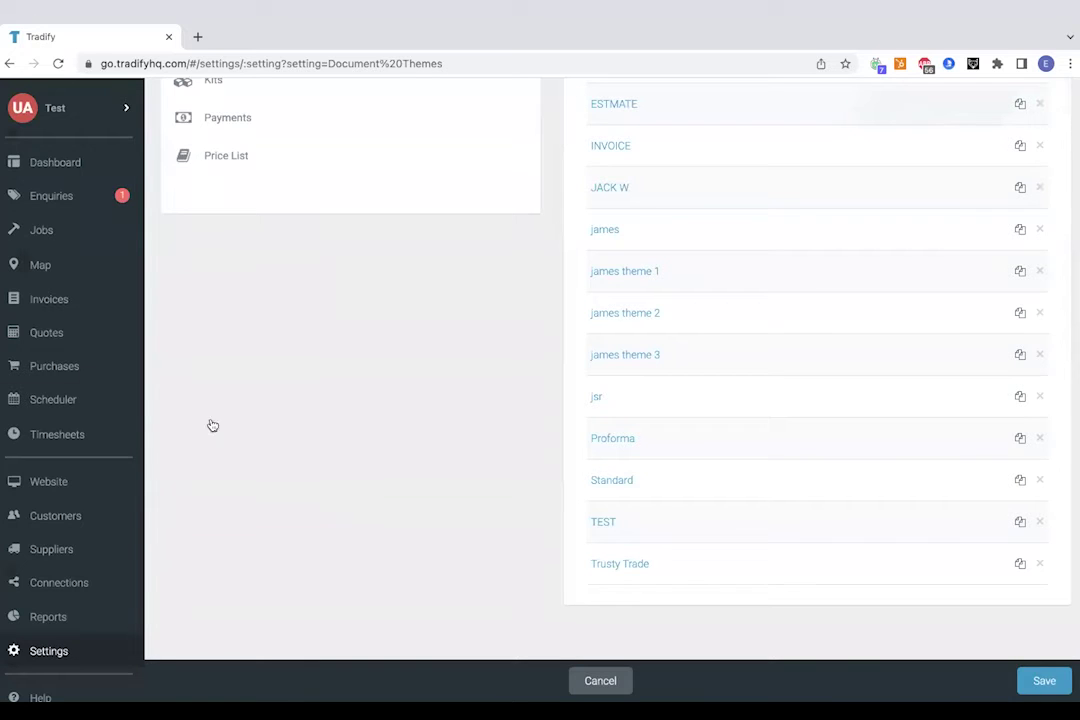
{"action": "left_click", "coordinate": [56, 236]}
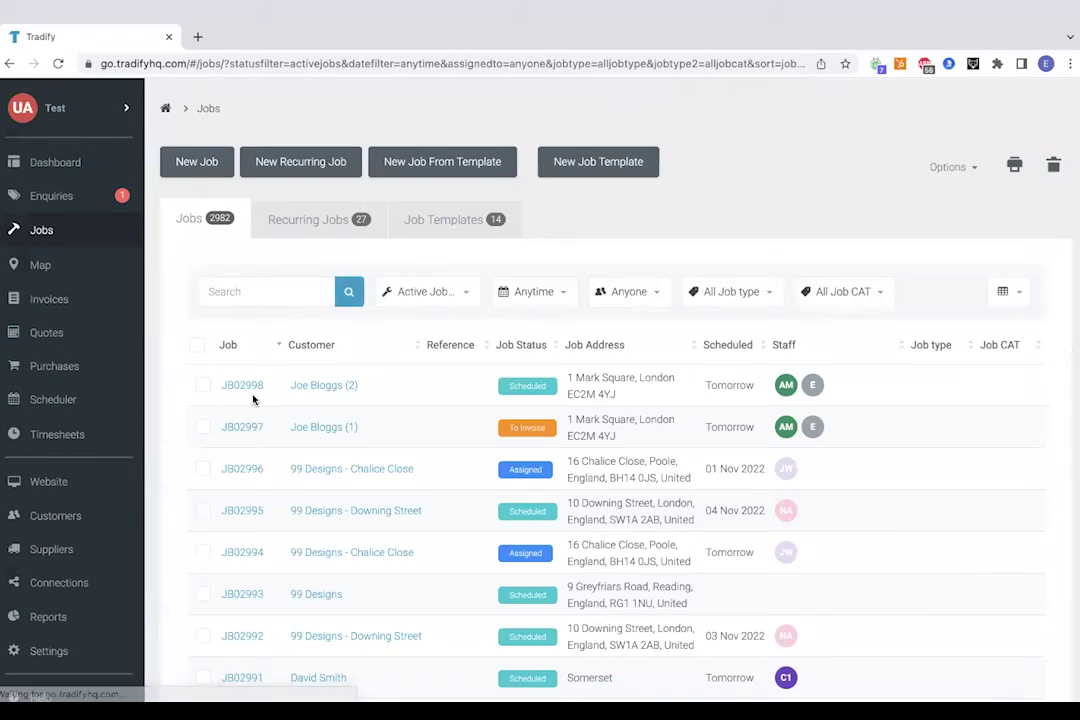
{"action": "left_click", "coordinate": [241, 386]}
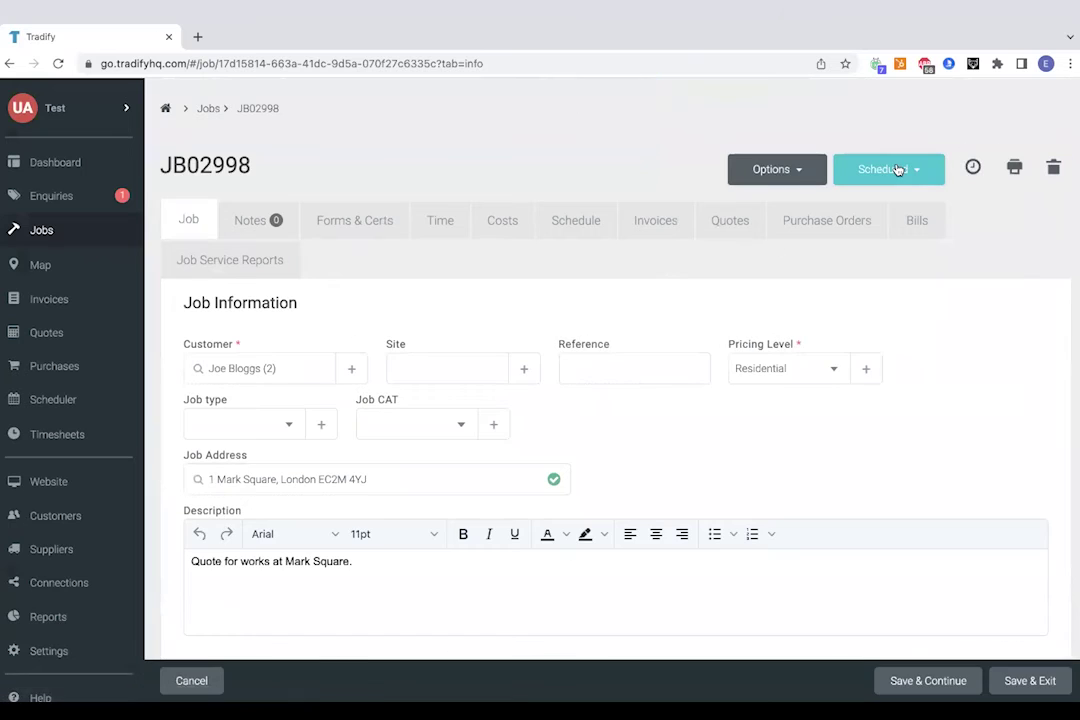
Change JB02998's status from Scheduled to Complete and save the change when leaving.
{"action": "left_click", "coordinate": [895, 170]}
{"action": "left_click", "coordinate": [887, 352]}
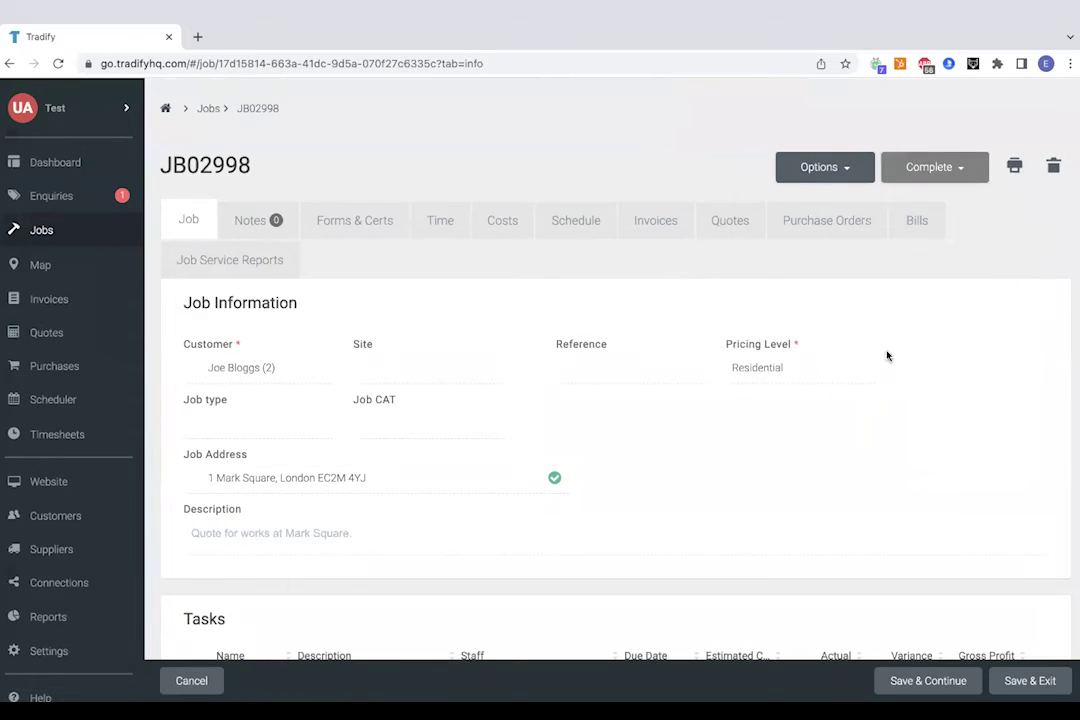
{"action": "left_click", "coordinate": [48, 230]}
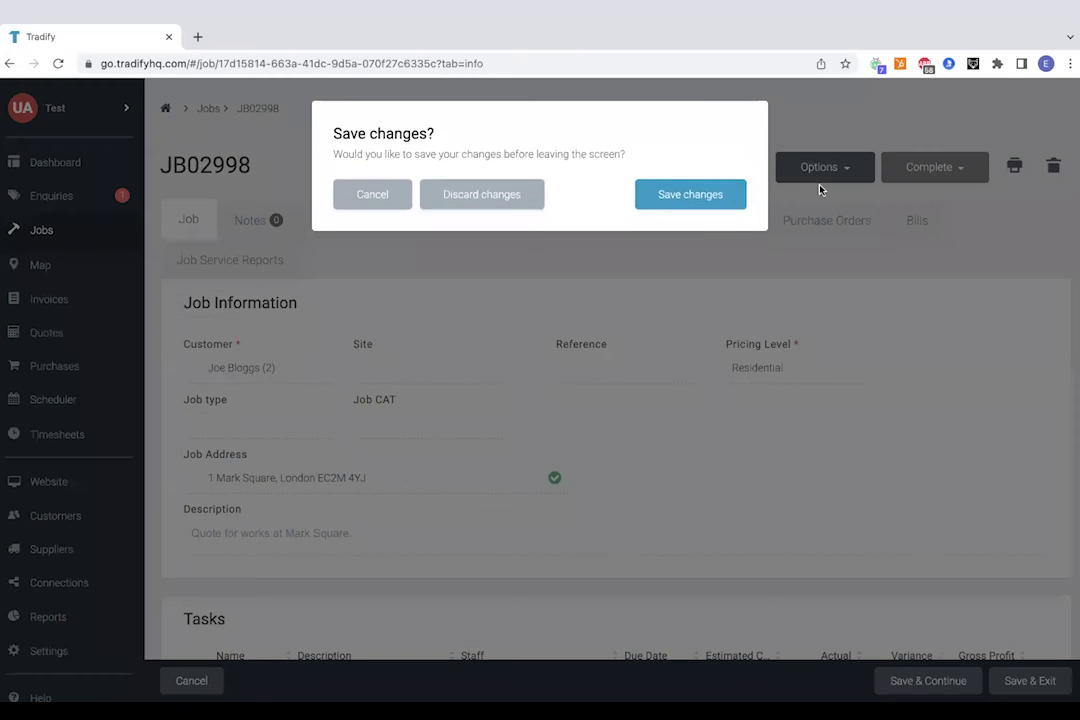
{"action": "left_click", "coordinate": [668, 196]}
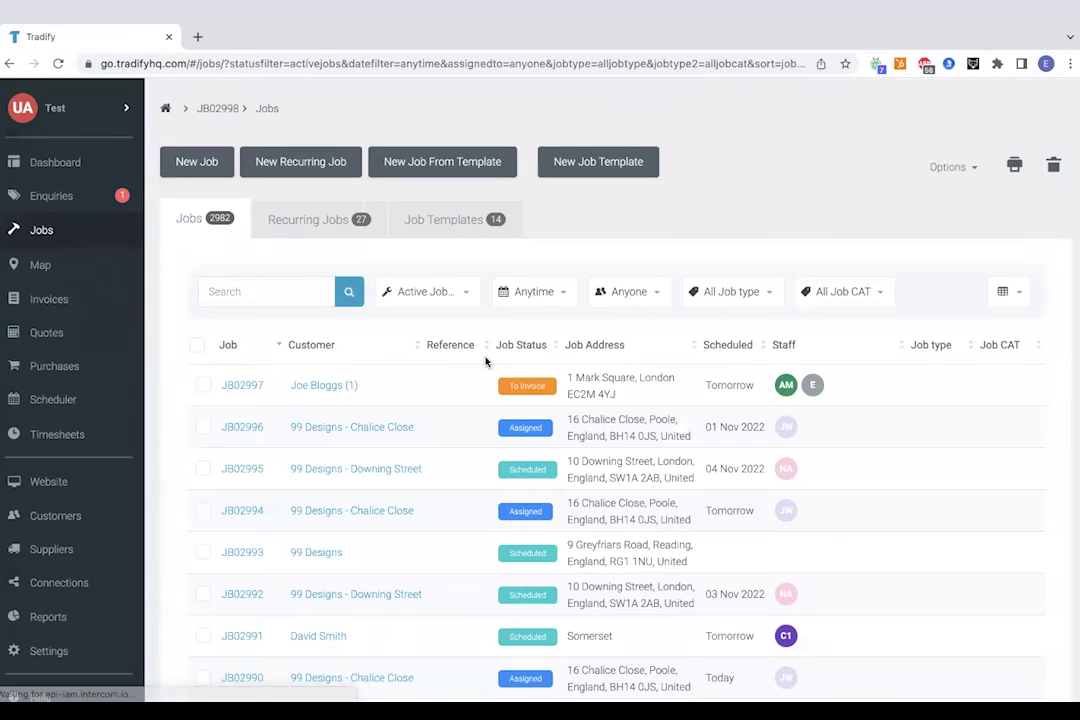
Filter the jobs list to status In Progress, job type EICR and category High priority.
{"action": "left_click", "coordinate": [463, 291]}
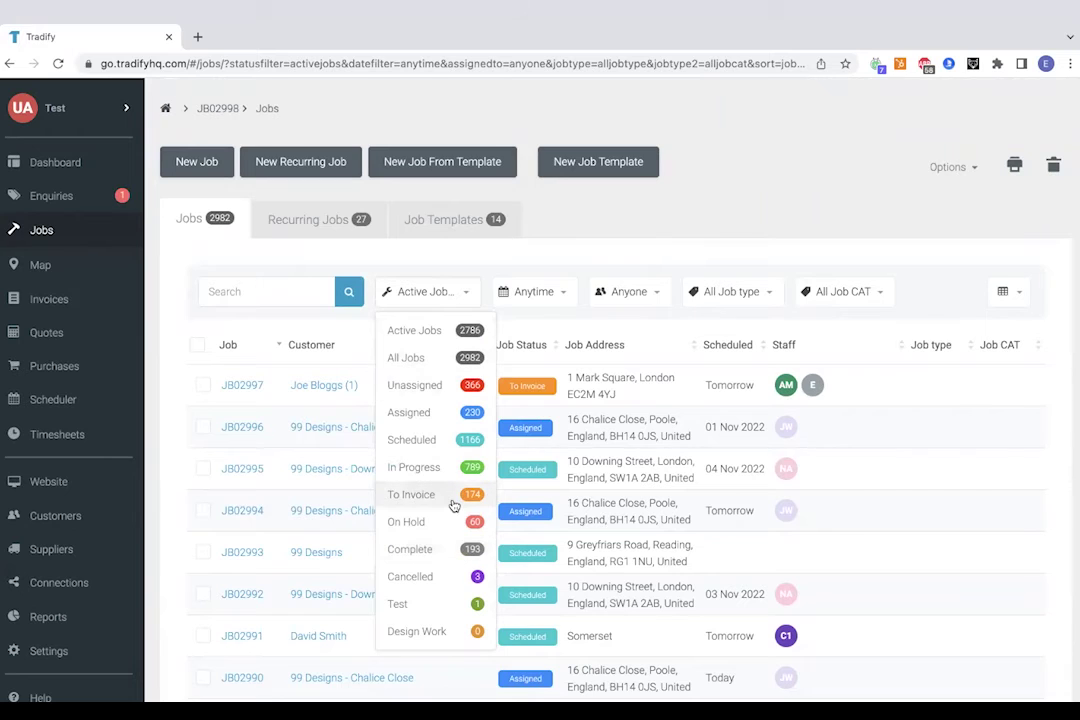
{"action": "left_click", "coordinate": [410, 467]}
{"action": "left_click", "coordinate": [752, 288]}
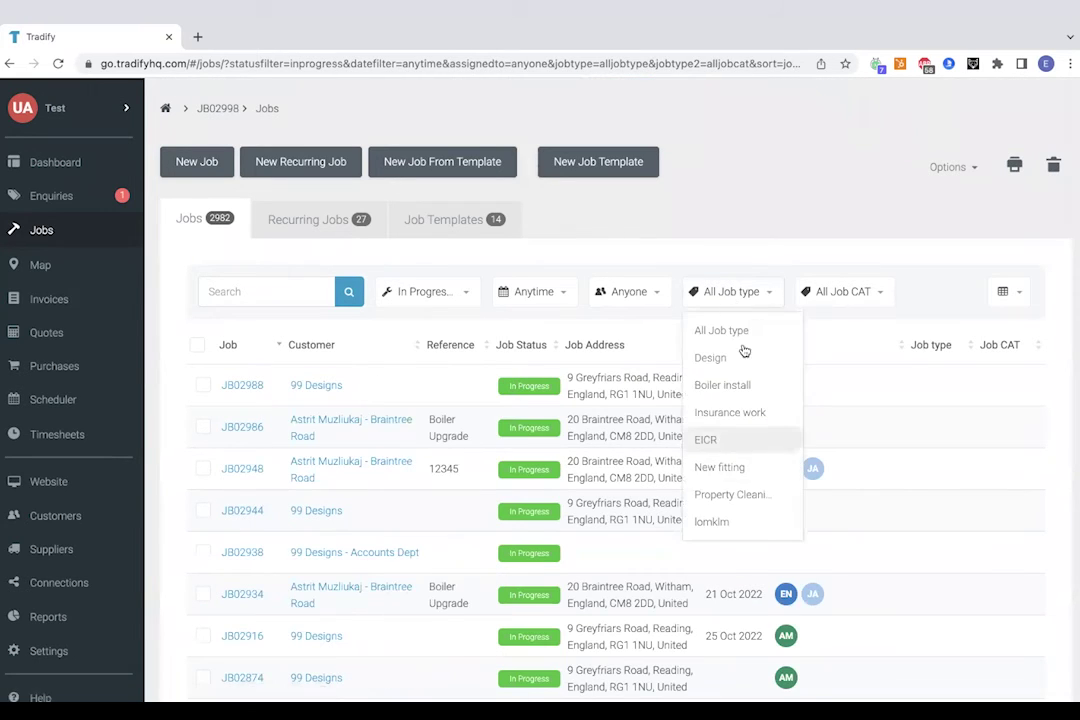
{"action": "left_click", "coordinate": [741, 449]}
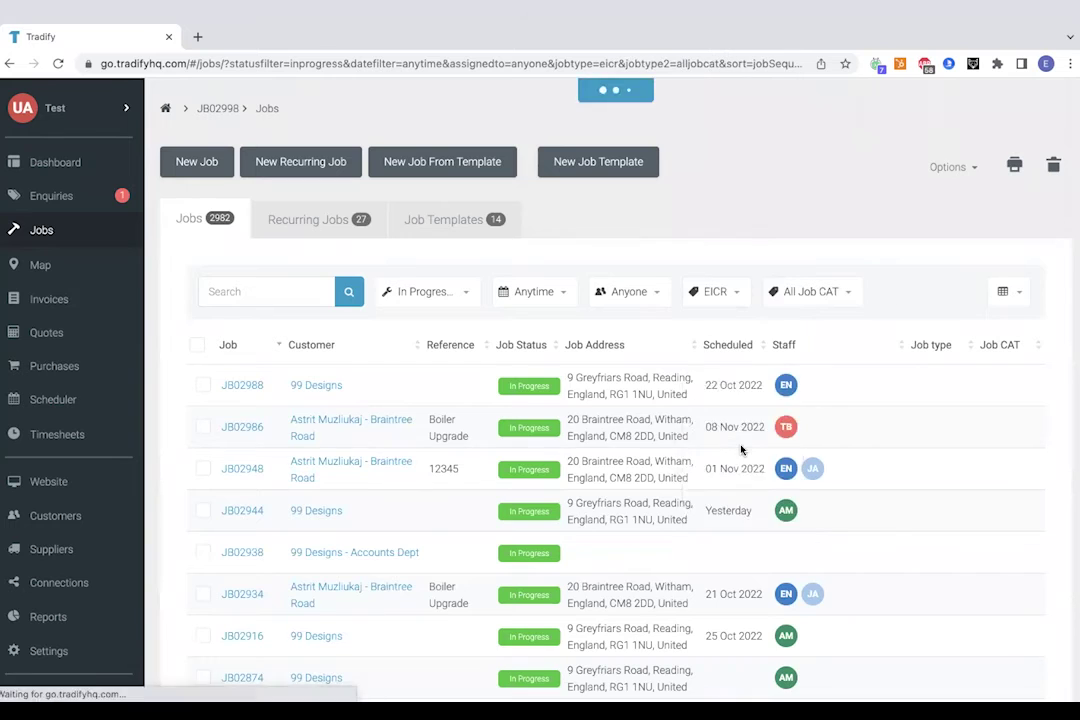
{"action": "left_click", "coordinate": [810, 292]}
{"action": "left_click", "coordinate": [827, 494]}
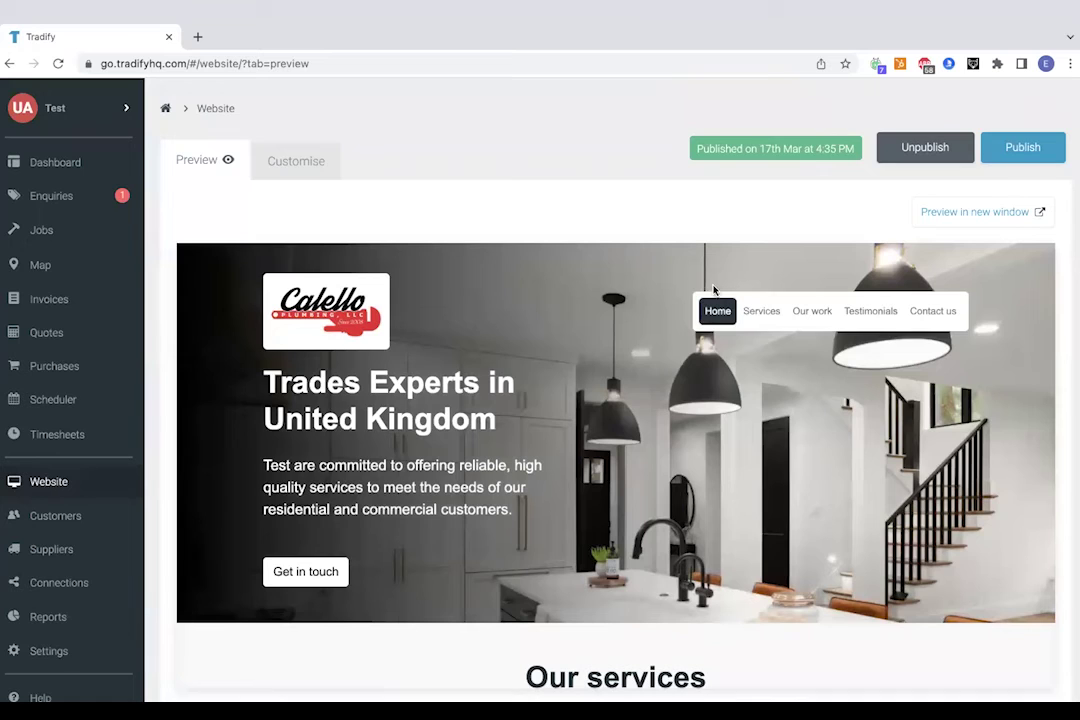
Open the Trades Experts site preview in a new tab and scroll to the contact form and back.
{"action": "left_click", "coordinate": [950, 213]}
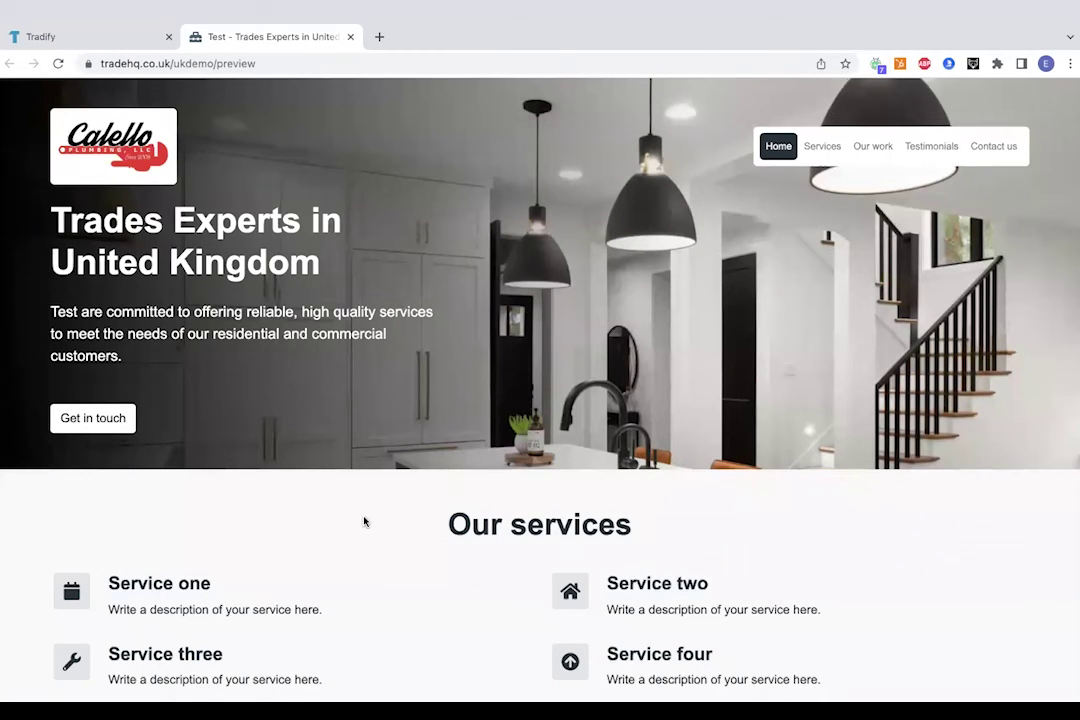
{"action": "scroll", "coordinate": [364, 518], "scroll_direction": "down", "scroll_amount": 2}
{"action": "scroll", "coordinate": [364, 520], "scroll_direction": "down", "scroll_amount": 4}
{"action": "scroll", "coordinate": [364, 520], "scroll_direction": "up", "scroll_amount": 1}
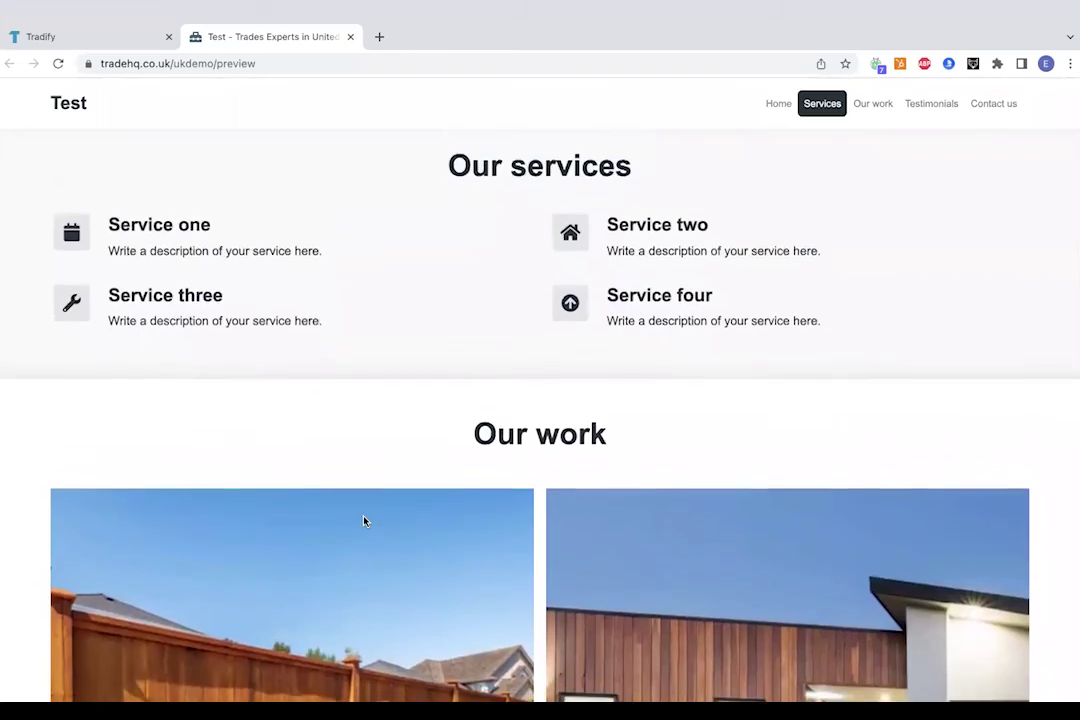
{"action": "scroll", "coordinate": [364, 520], "scroll_direction": "down", "scroll_amount": 2}
{"action": "scroll", "coordinate": [364, 520], "scroll_direction": "down", "scroll_amount": 6}
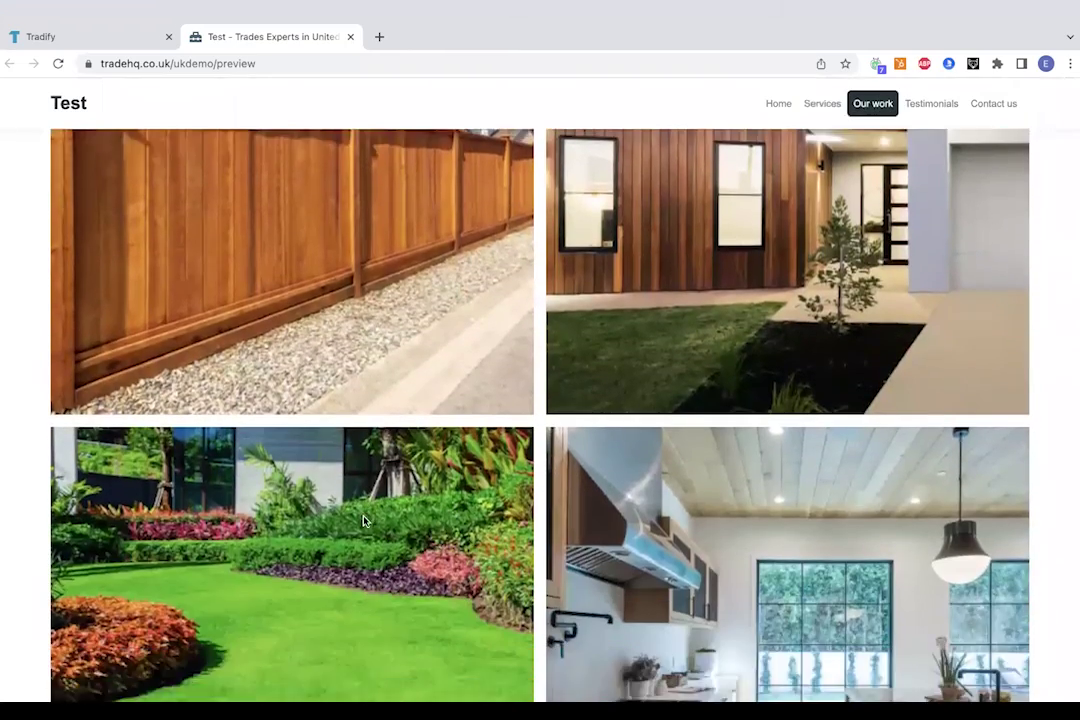
{"action": "scroll", "coordinate": [364, 520], "scroll_direction": "down", "scroll_amount": 4}
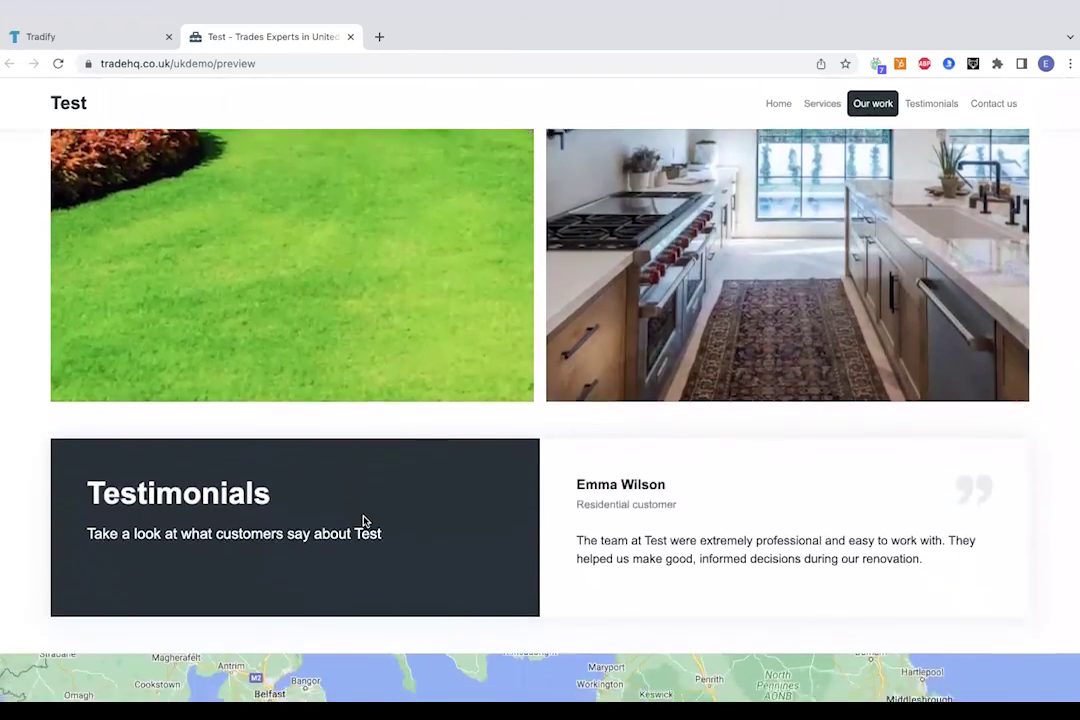
{"action": "scroll", "coordinate": [364, 520], "scroll_direction": "down", "scroll_amount": 5}
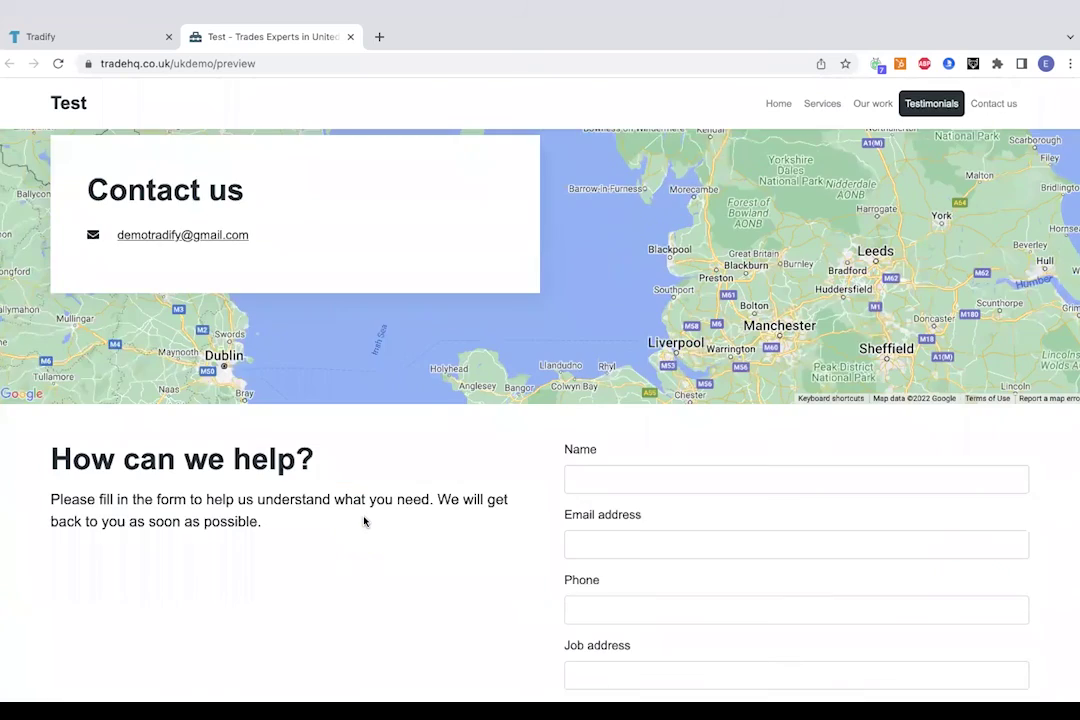
{"action": "scroll", "coordinate": [364, 520], "scroll_direction": "down", "scroll_amount": 2}
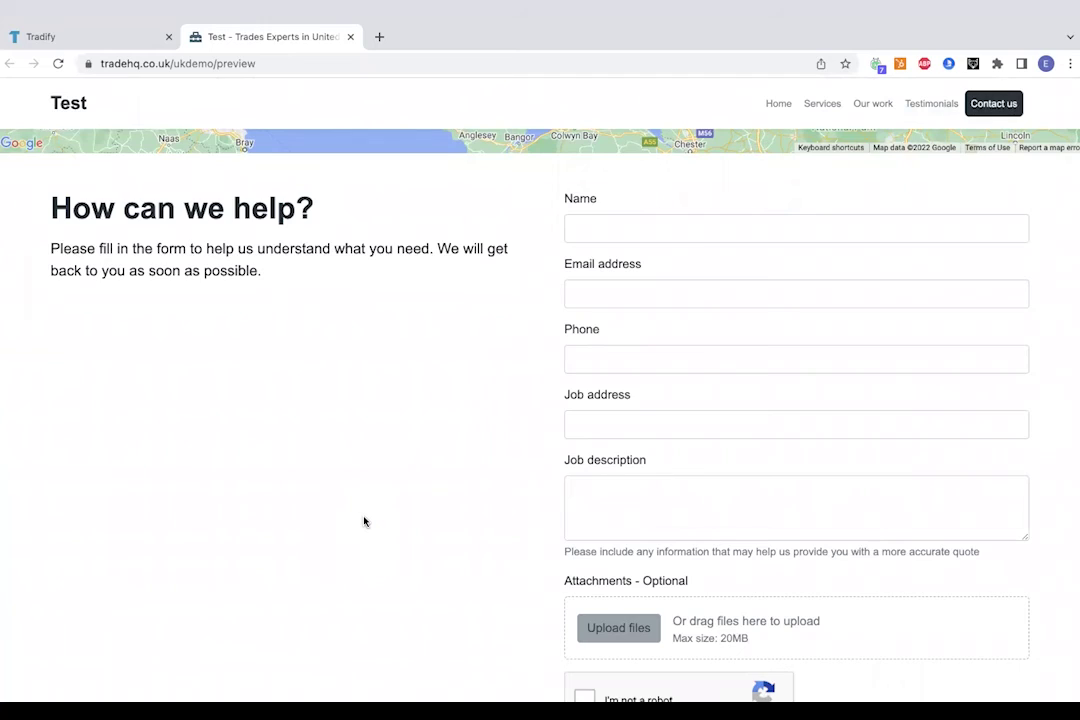
{"action": "scroll", "coordinate": [364, 521], "scroll_direction": "up", "scroll_amount": 5}
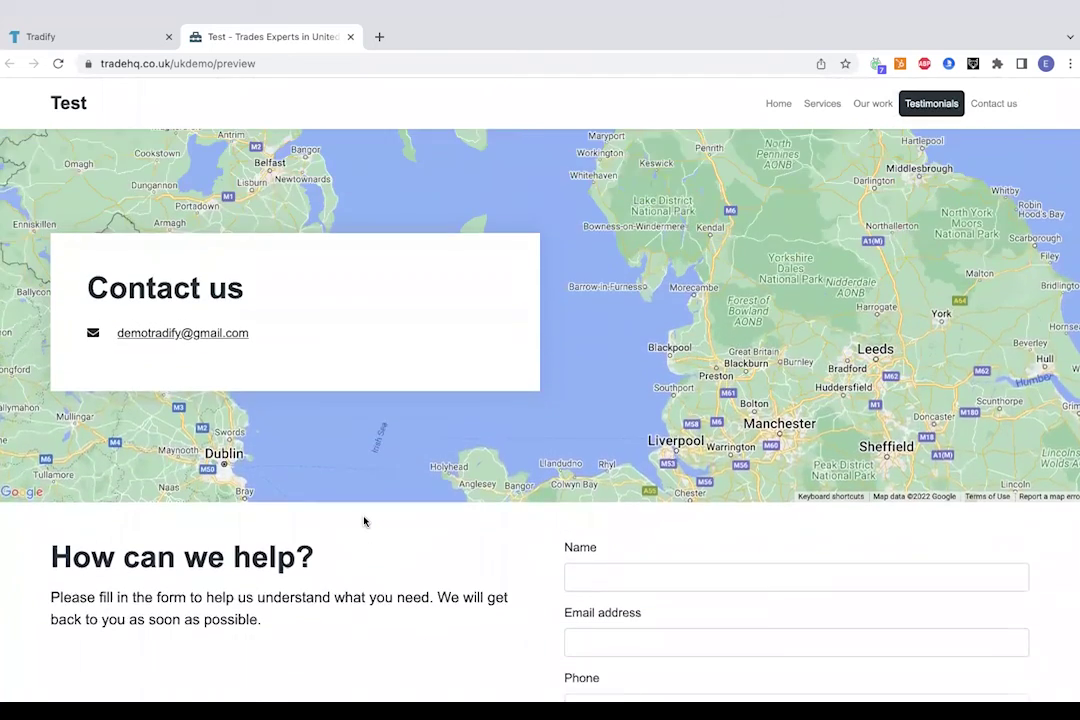
{"action": "scroll", "coordinate": [364, 521], "scroll_direction": "up", "scroll_amount": 15}
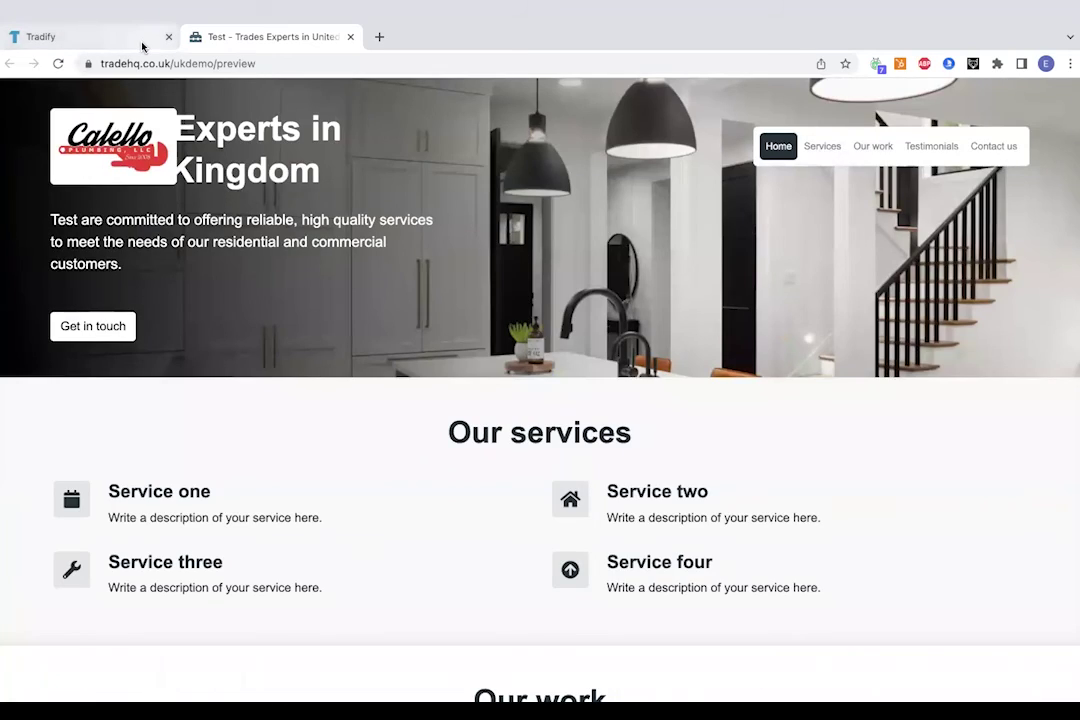
Return to the Tradify tab and open Settings on the Billing Rates list.
{"action": "left_click", "coordinate": [142, 40]}
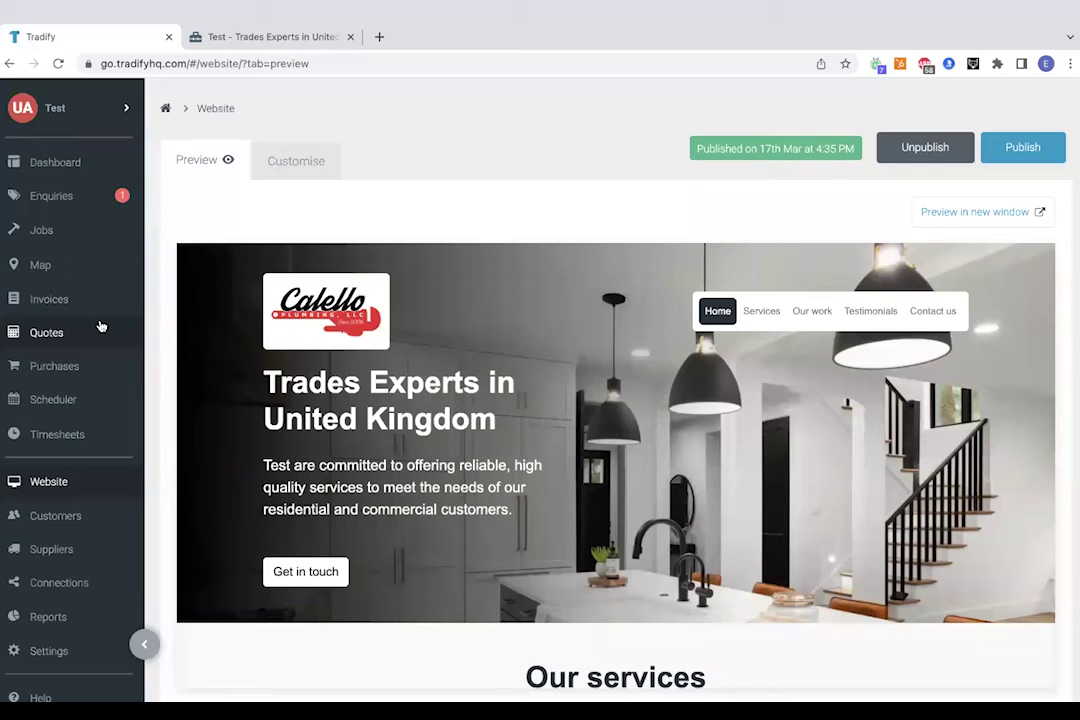
{"action": "left_click", "coordinate": [58, 655]}
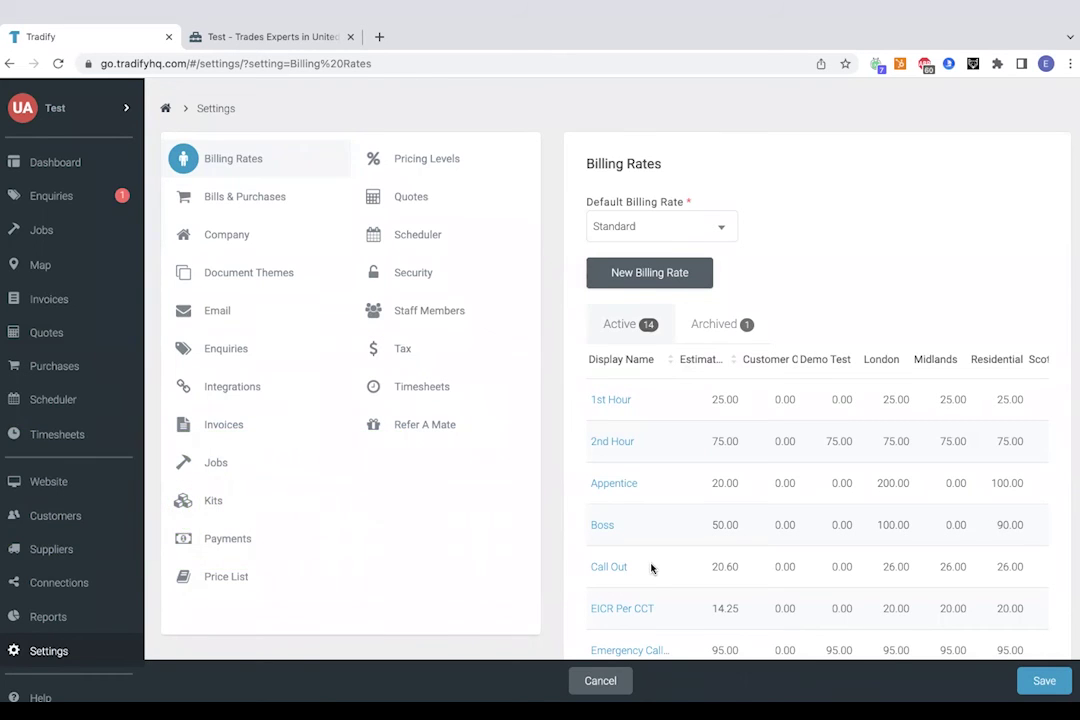
{"action": "scroll", "coordinate": [701, 549], "scroll_direction": "down", "scroll_amount": 2}
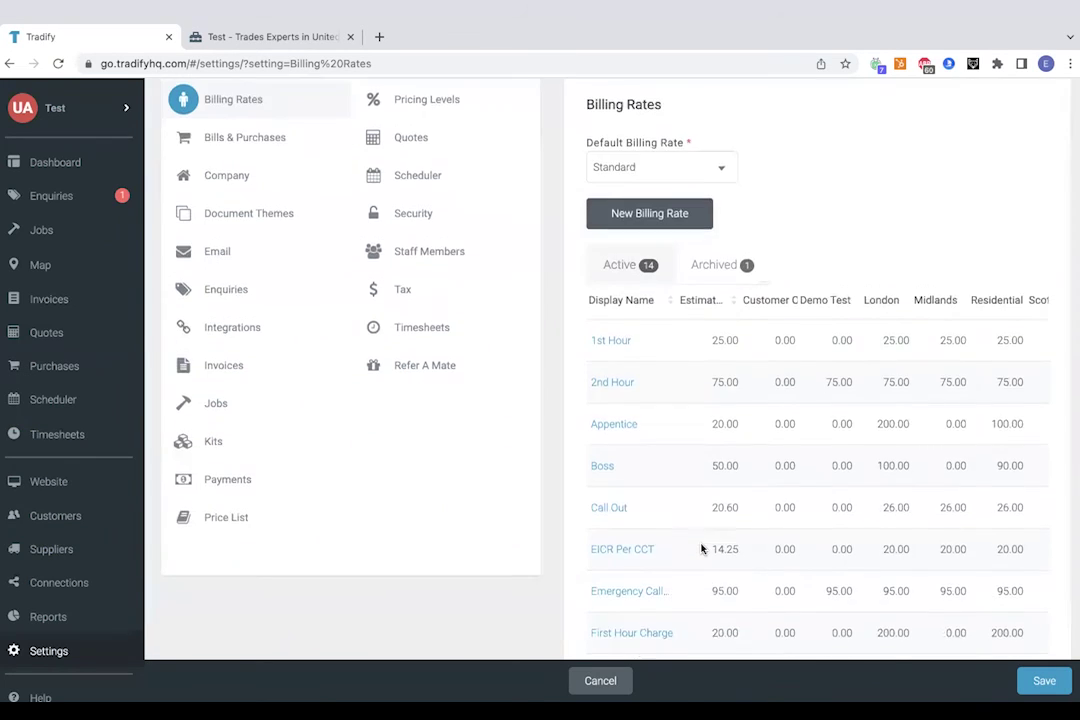
{"action": "scroll", "coordinate": [335, 335], "scroll_direction": "up", "scroll_amount": 1}
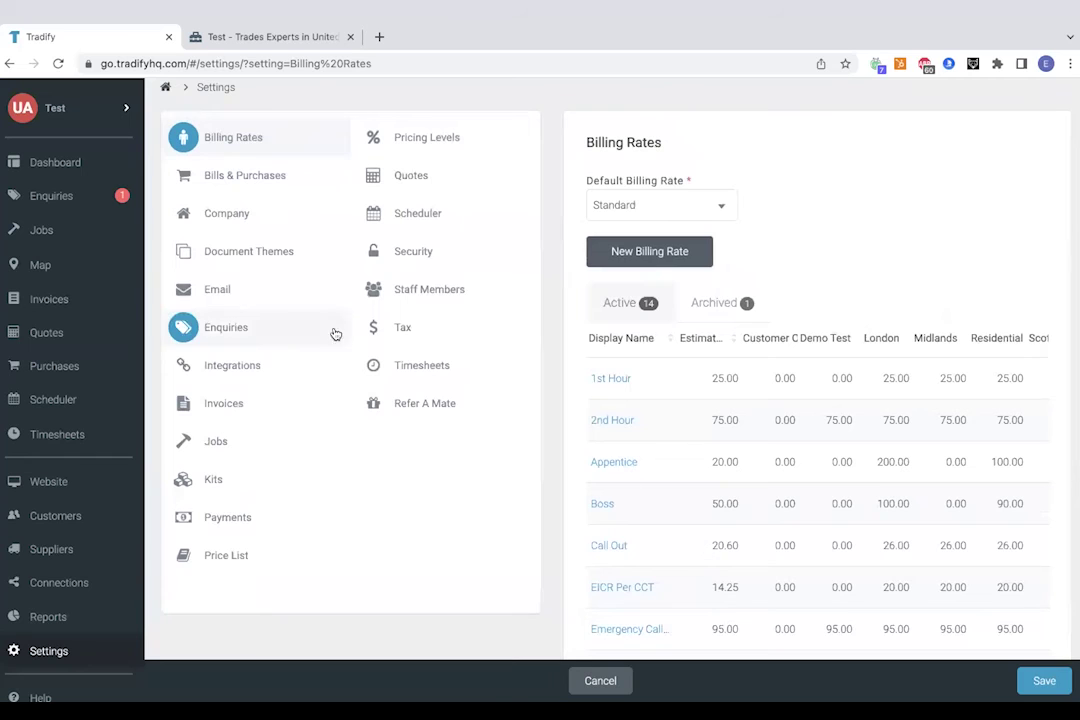
{"action": "left_click", "coordinate": [632, 252]}
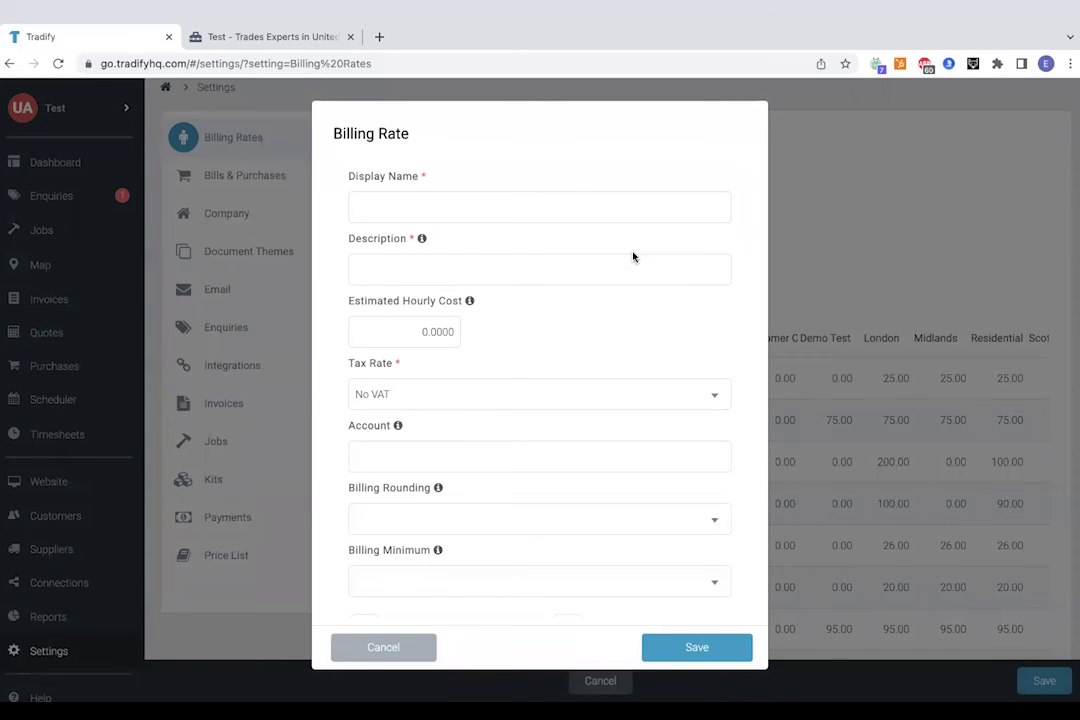
{"action": "scroll", "coordinate": [624, 479], "scroll_direction": "down", "scroll_amount": 3}
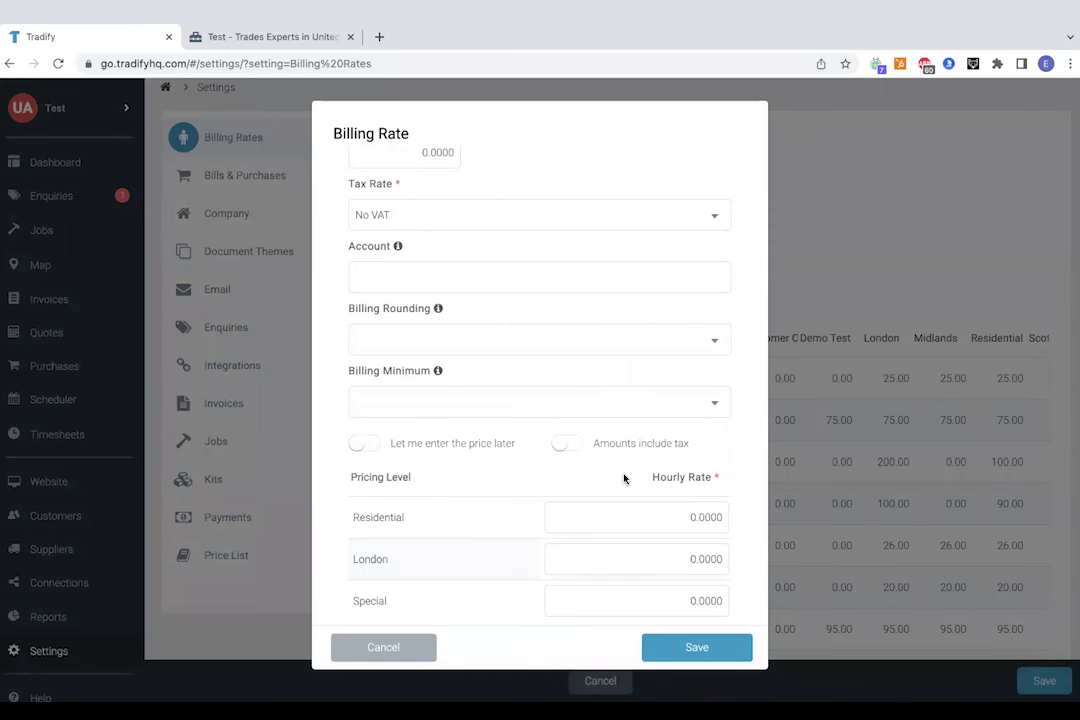
{"action": "scroll", "coordinate": [624, 479], "scroll_direction": "down", "scroll_amount": 1}
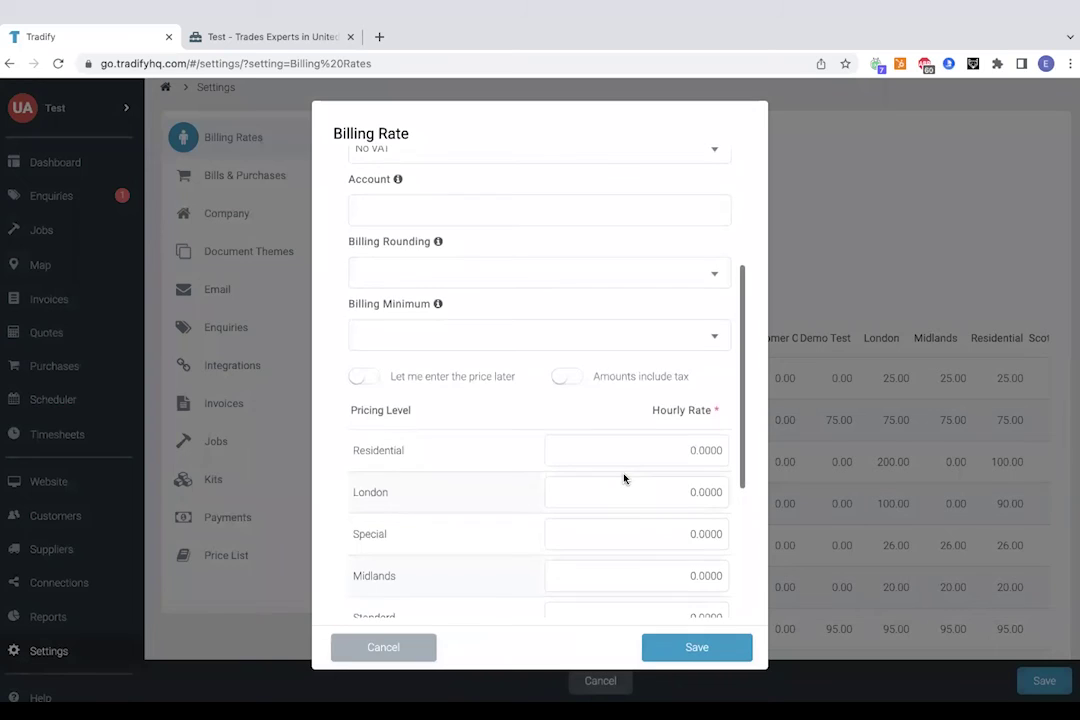
{"action": "scroll", "coordinate": [624, 479], "scroll_direction": "up", "scroll_amount": 2}
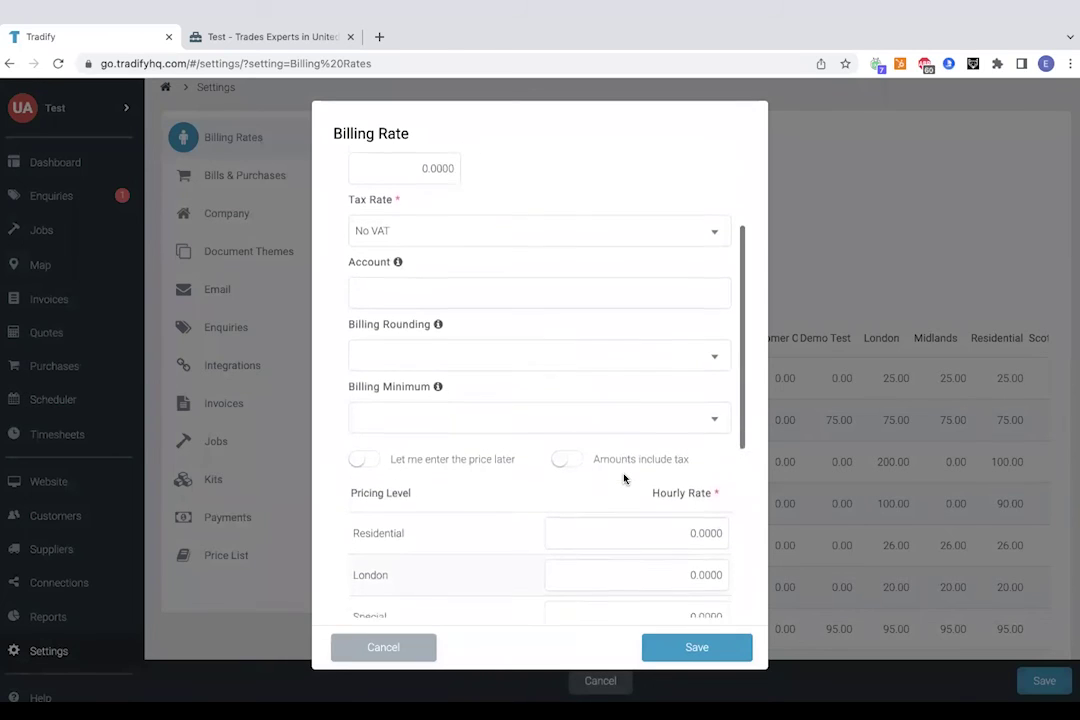
{"action": "scroll", "coordinate": [624, 479], "scroll_direction": "down", "scroll_amount": 3}
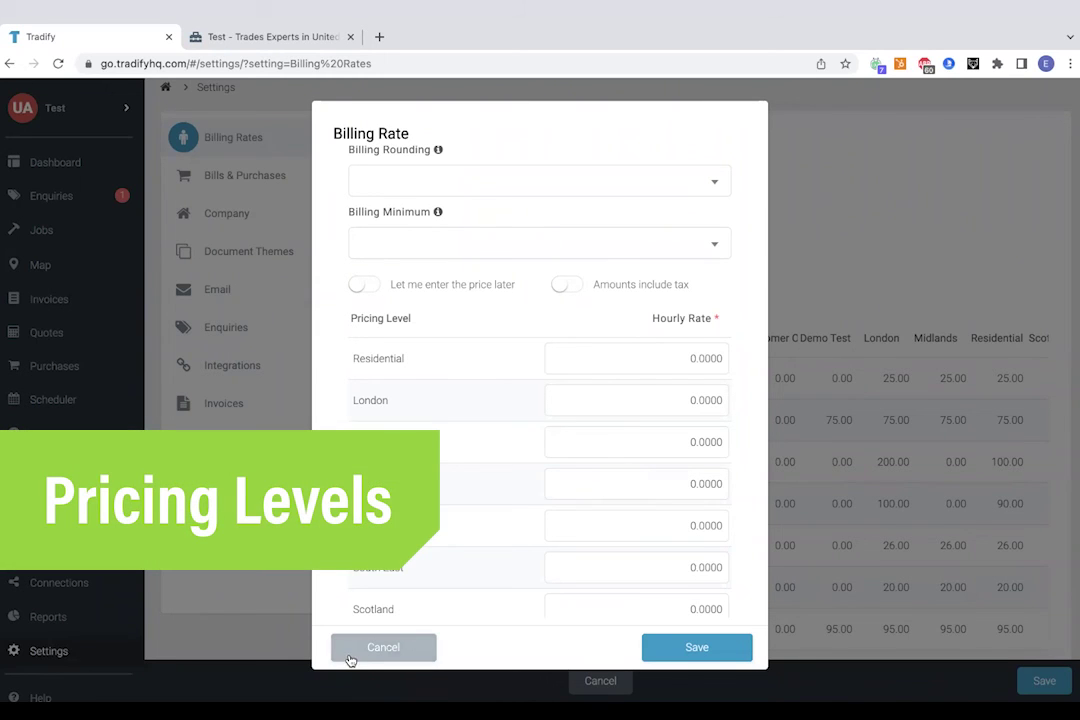
{"action": "left_click", "coordinate": [383, 647]}
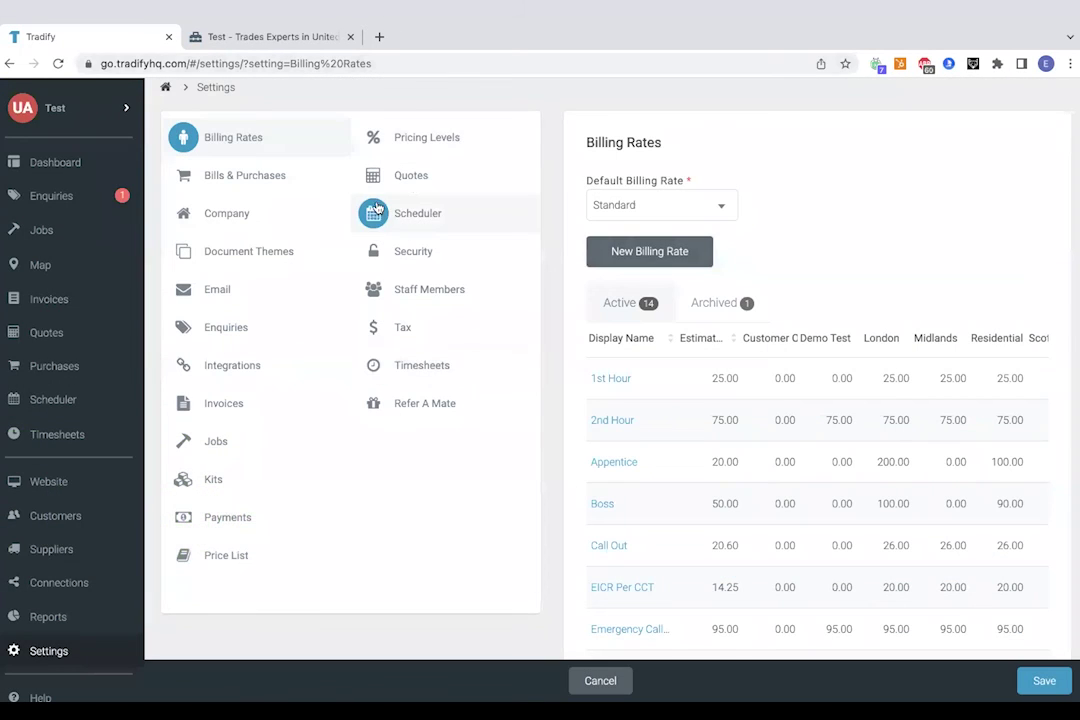
Show Pricing Levels, start a new pricing level, then cancel it.
{"action": "left_click", "coordinate": [428, 153]}
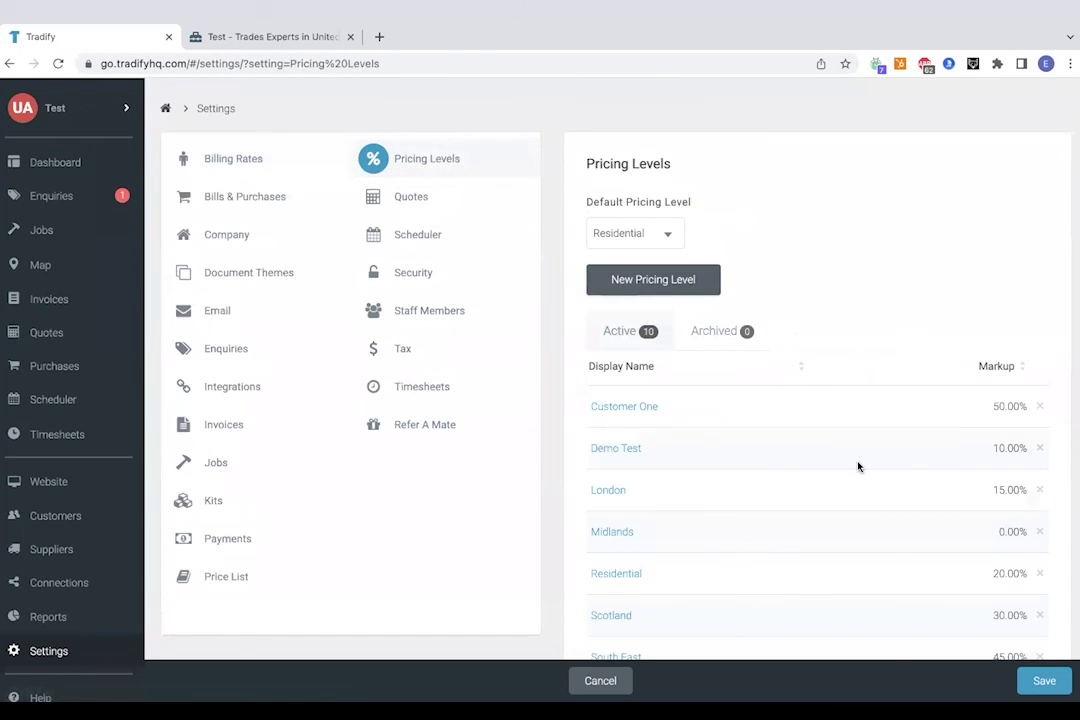
{"action": "scroll", "coordinate": [857, 466], "scroll_direction": "down", "scroll_amount": 1}
{"action": "left_click", "coordinate": [646, 238]}
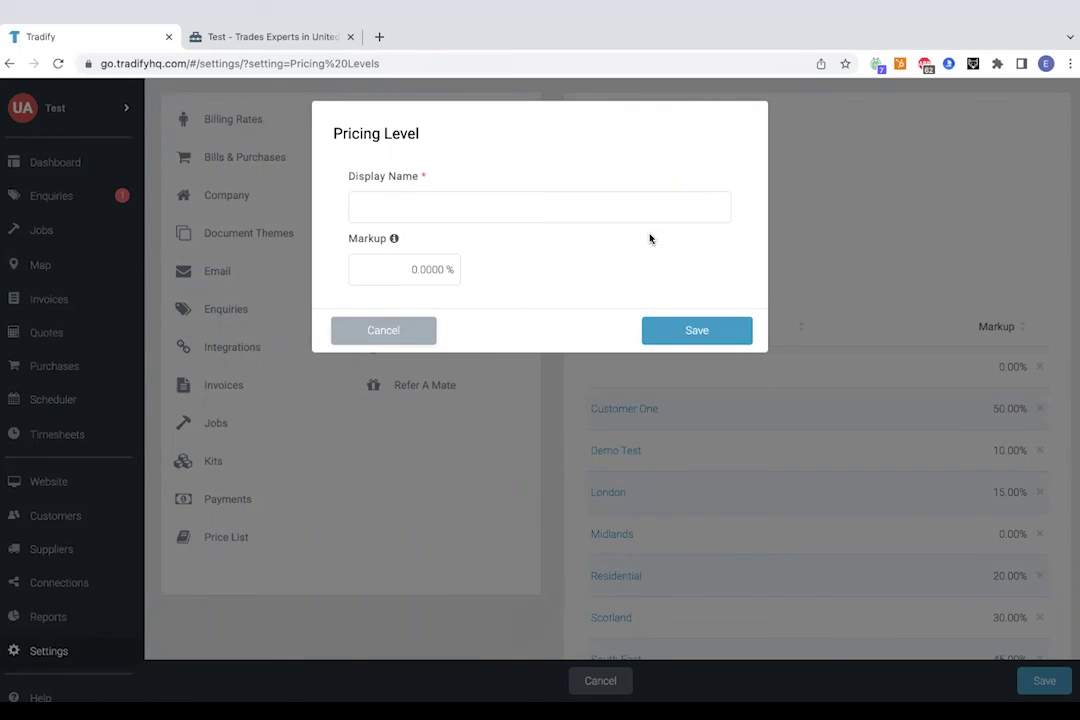
{"action": "left_click", "coordinate": [355, 338]}
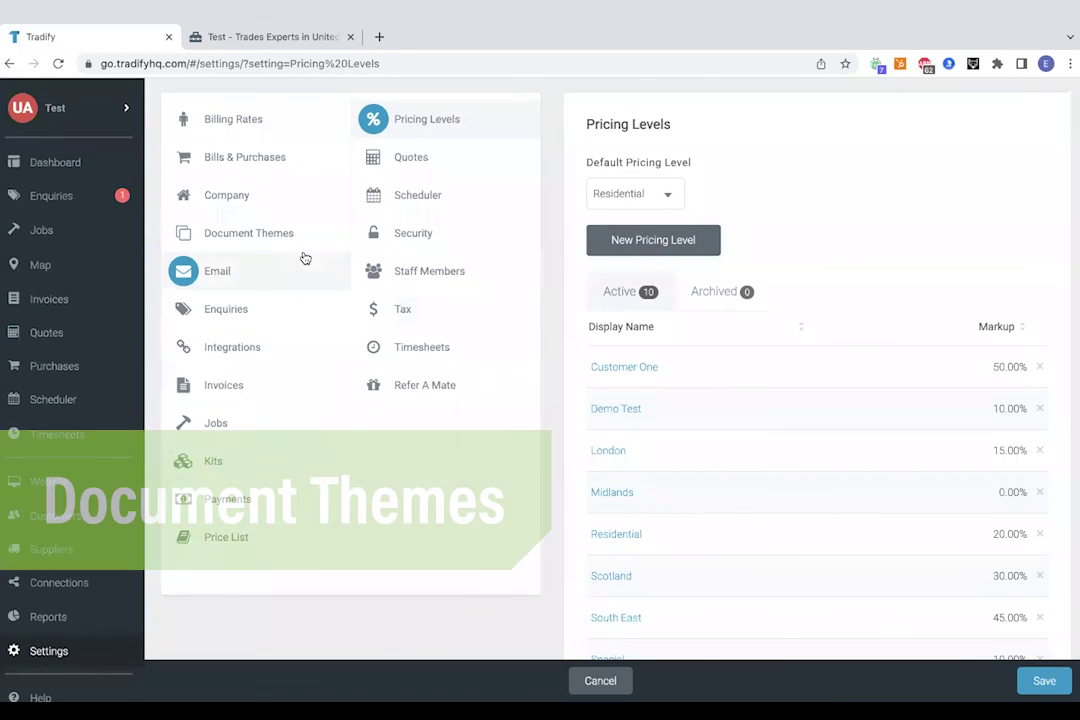
Open the Standard document theme and review its Invoices, Quotes, Bills & Purchases and Job Service Reports tabs.
{"action": "left_click", "coordinate": [259, 233]}
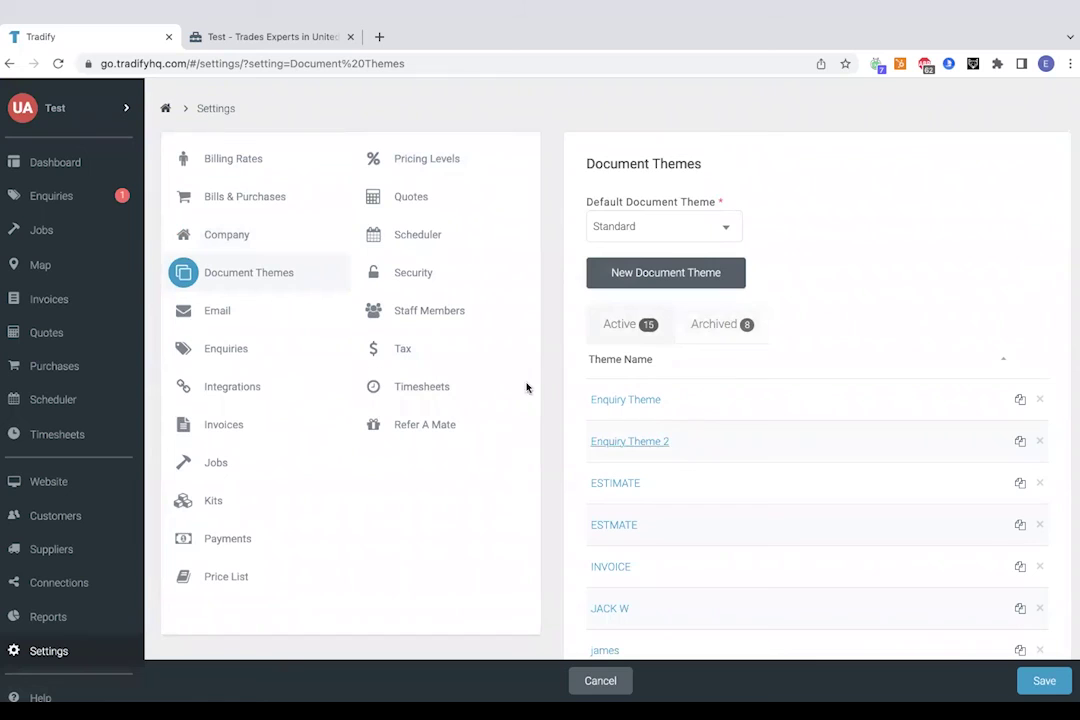
{"action": "scroll", "coordinate": [709, 492], "scroll_direction": "down", "scroll_amount": 5}
{"action": "left_click", "coordinate": [612, 481]}
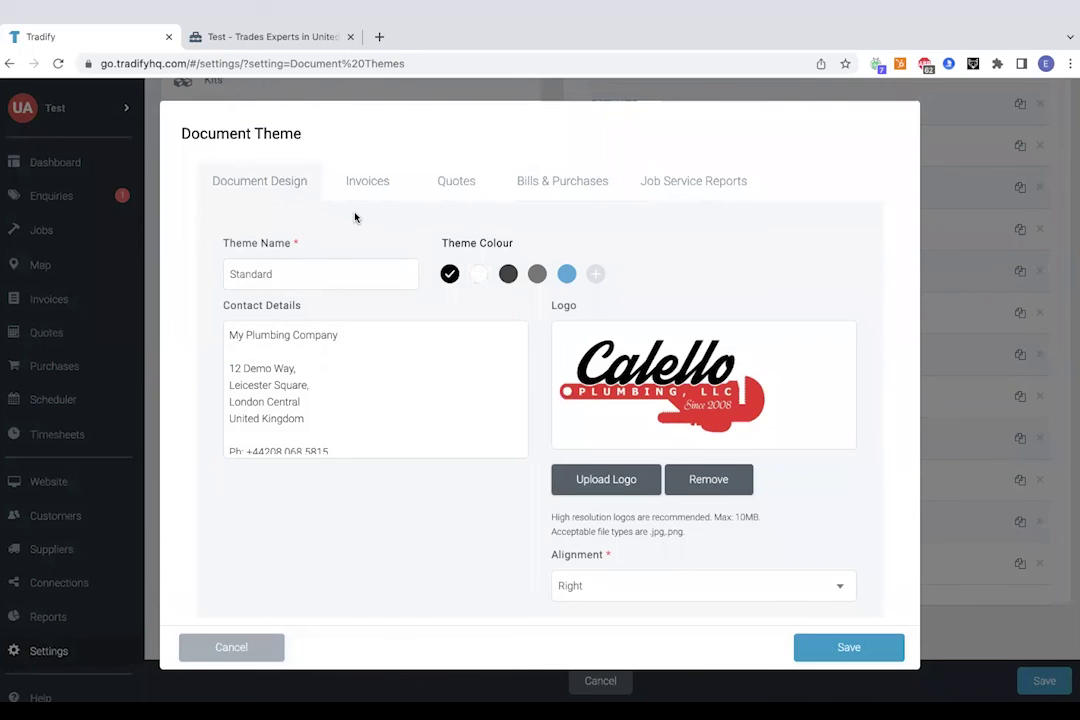
{"action": "left_click", "coordinate": [365, 187]}
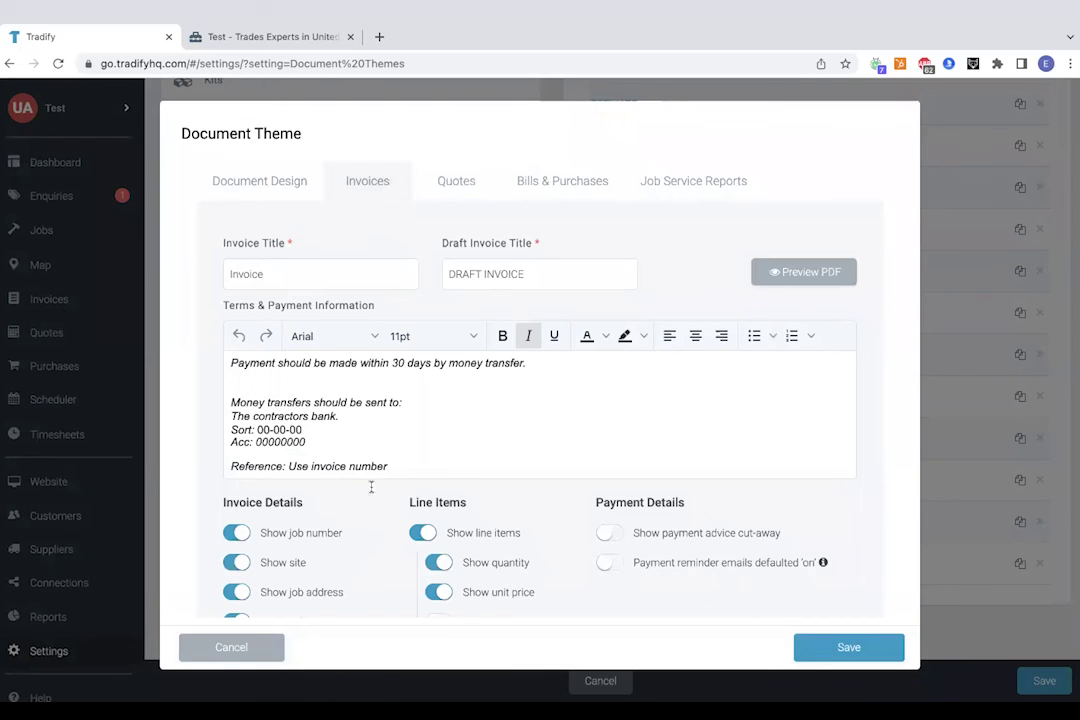
{"action": "left_click", "coordinate": [456, 183]}
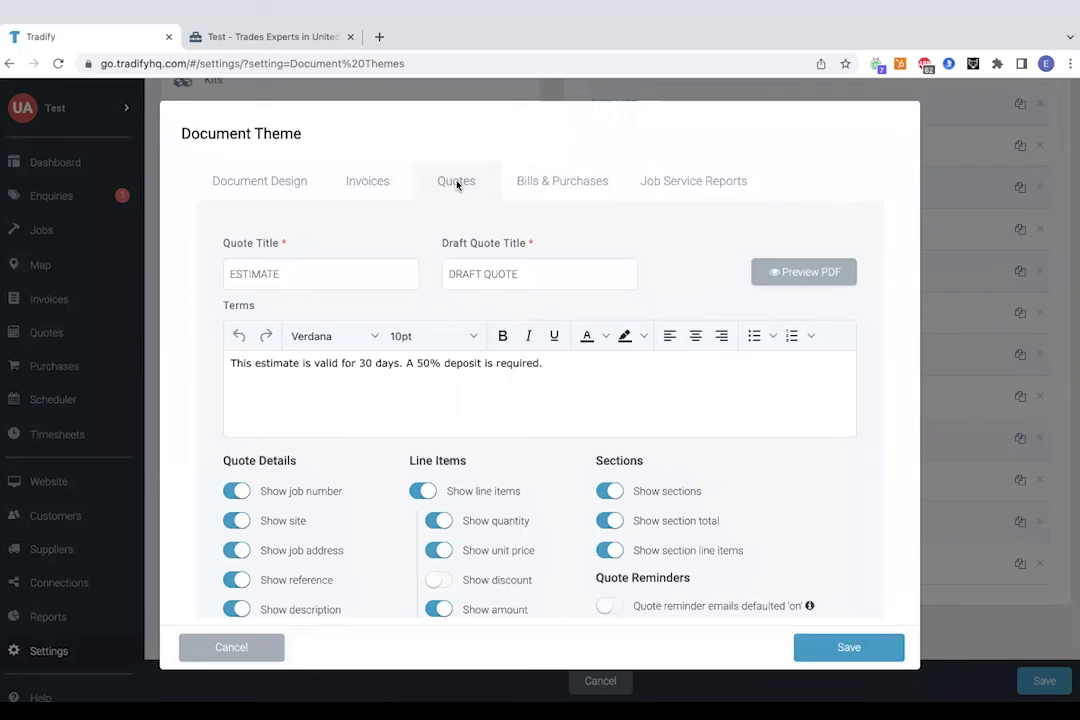
{"action": "left_click", "coordinate": [539, 184]}
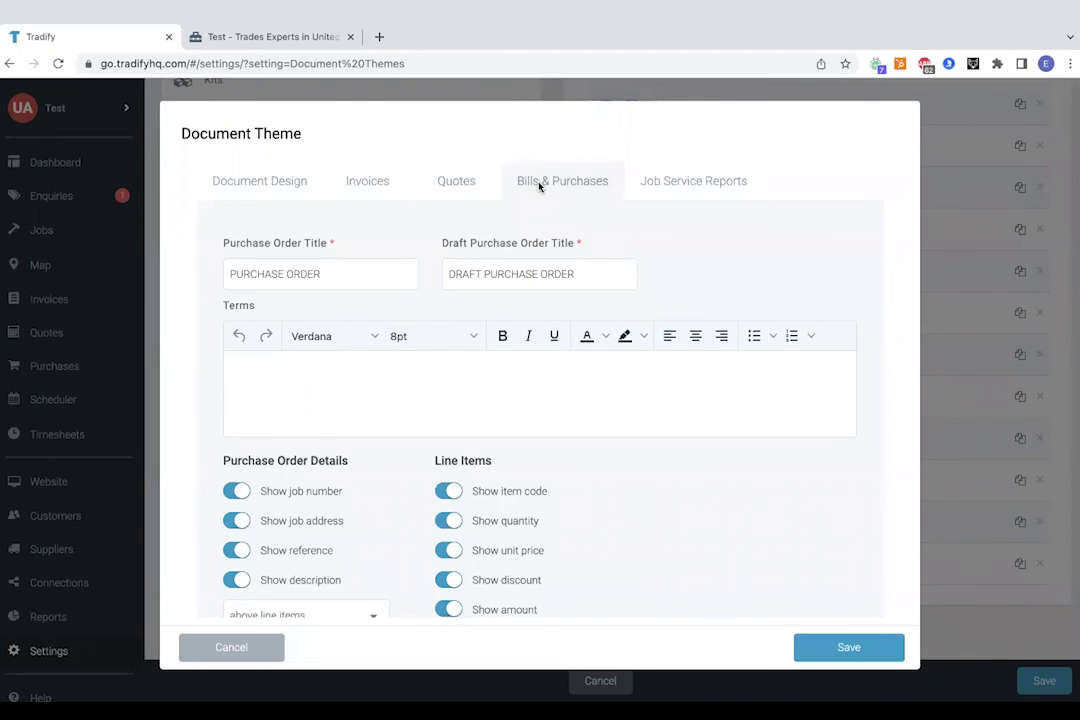
{"action": "left_click", "coordinate": [697, 187]}
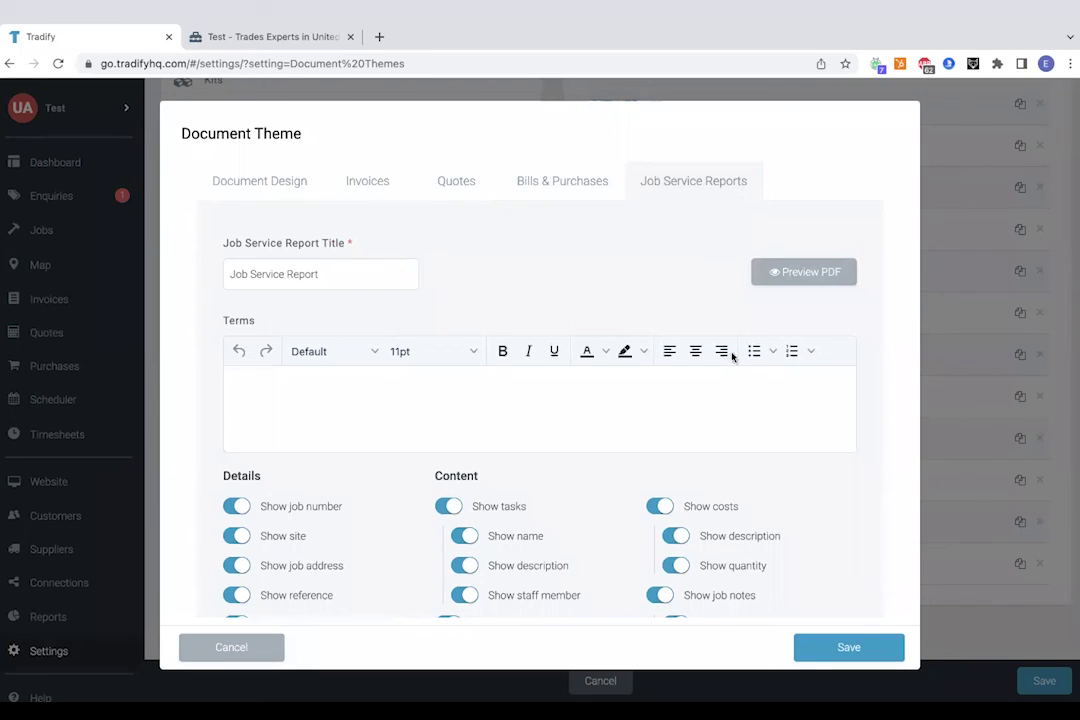
Cancel the Standard theme dialog without saving and return to the Dashboard.
{"action": "left_click", "coordinate": [213, 649]}
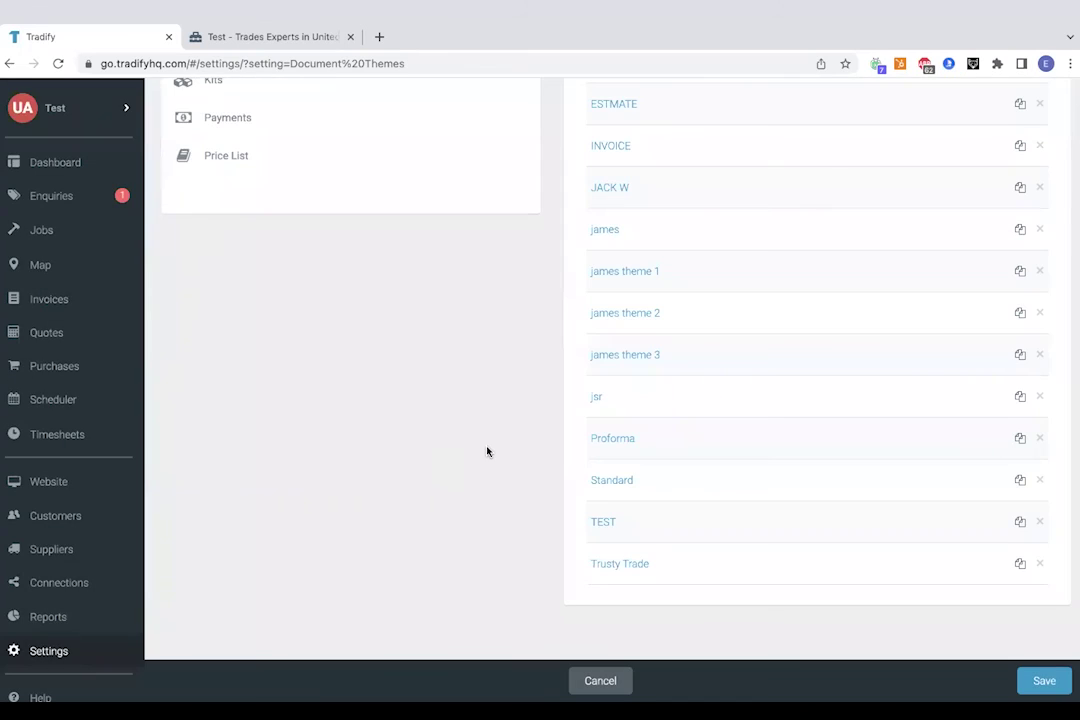
{"action": "scroll", "coordinate": [487, 451], "scroll_direction": "up", "scroll_amount": 5}
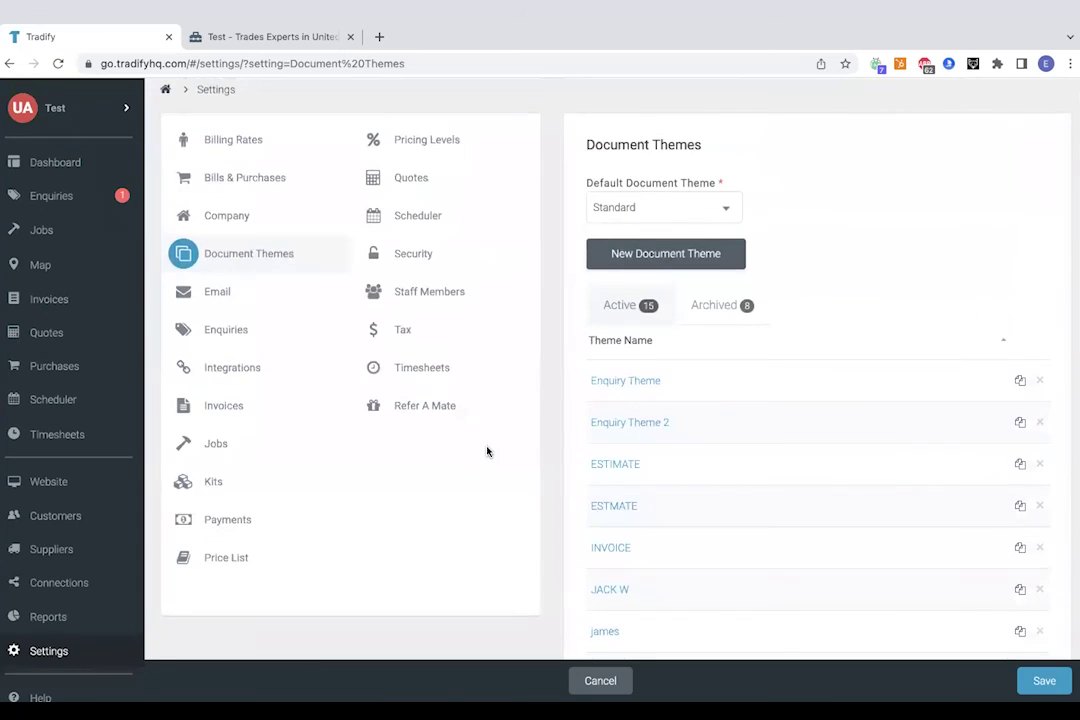
{"action": "left_click", "coordinate": [38, 166]}
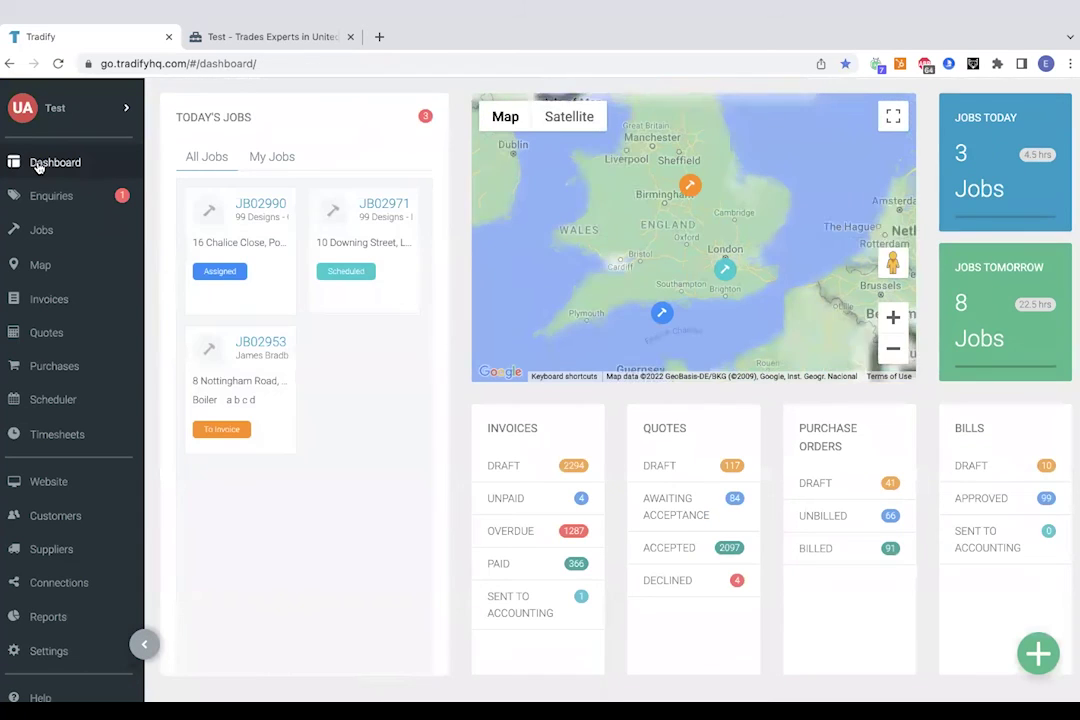